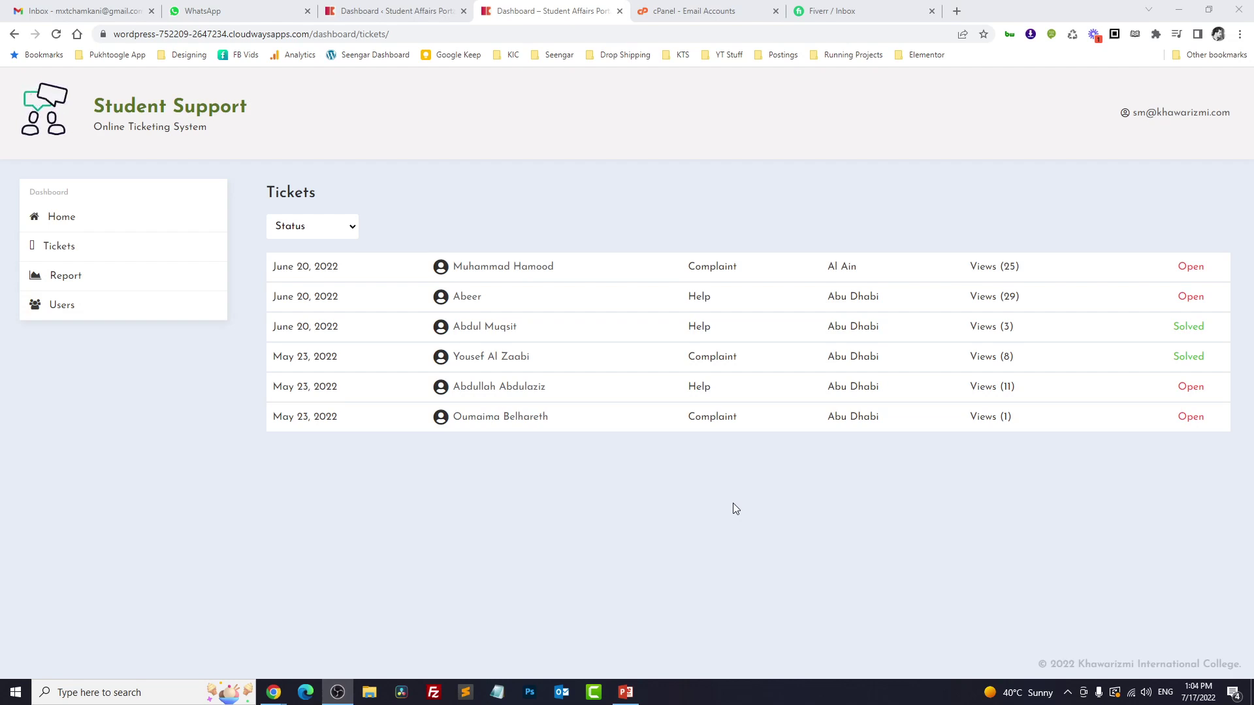
# Step: Switch to the admin dashboard, then bring up the Tickets-to-Feedbacks diagram in PowerPoint
pyautogui.click(417, 12)
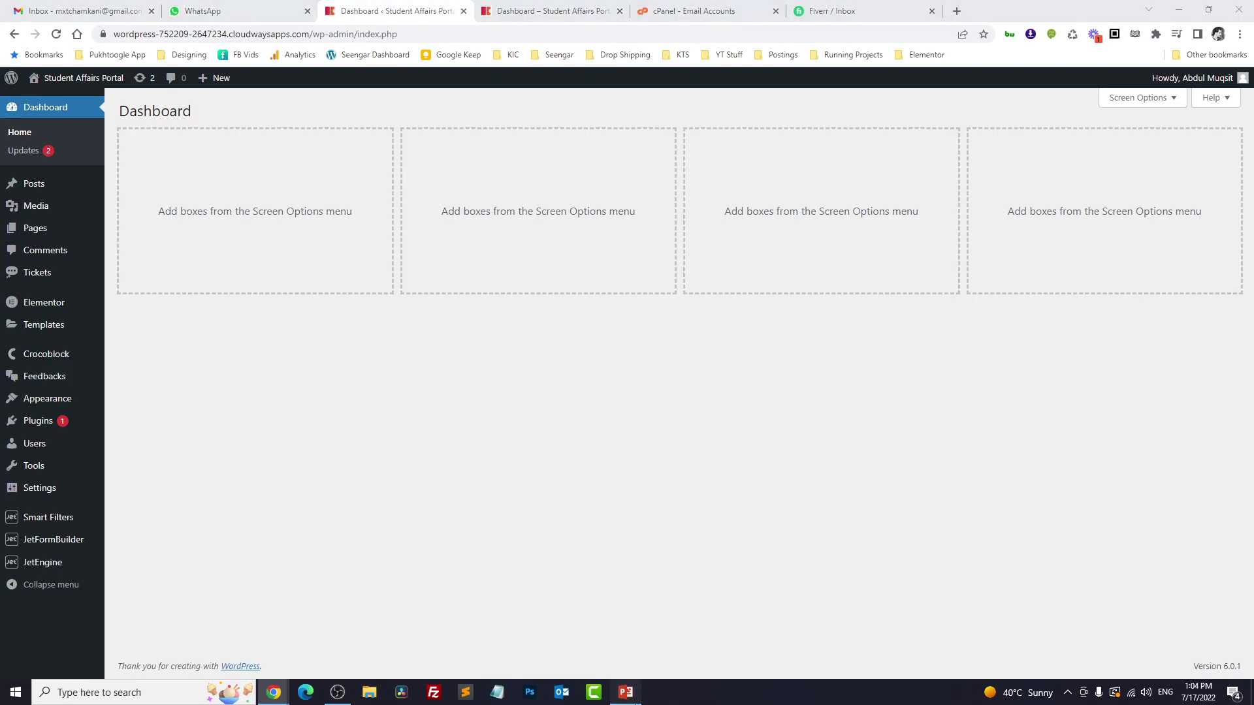
pyautogui.click(625, 692)
pyautogui.click(400, 537)
# Step: Deselect the org chart on the slide and minimize PowerPoint to get back to WordPress
pyautogui.click(446, 595)
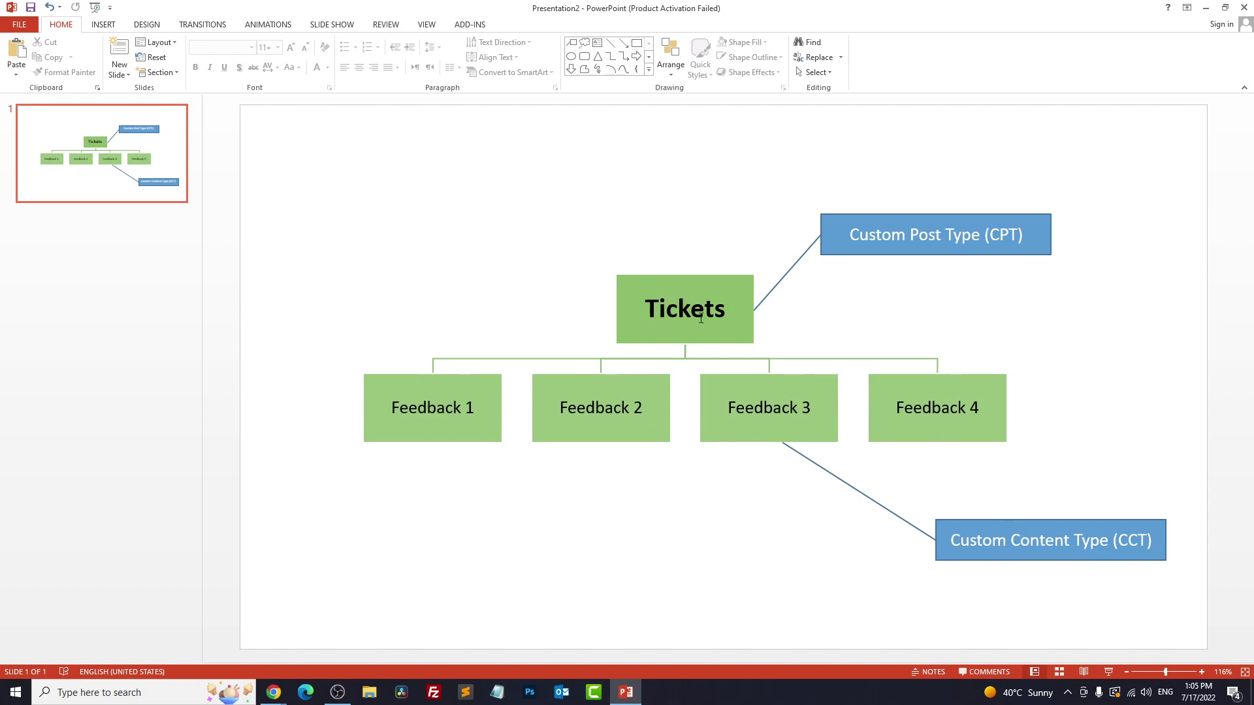
pyautogui.click(1206, 8)
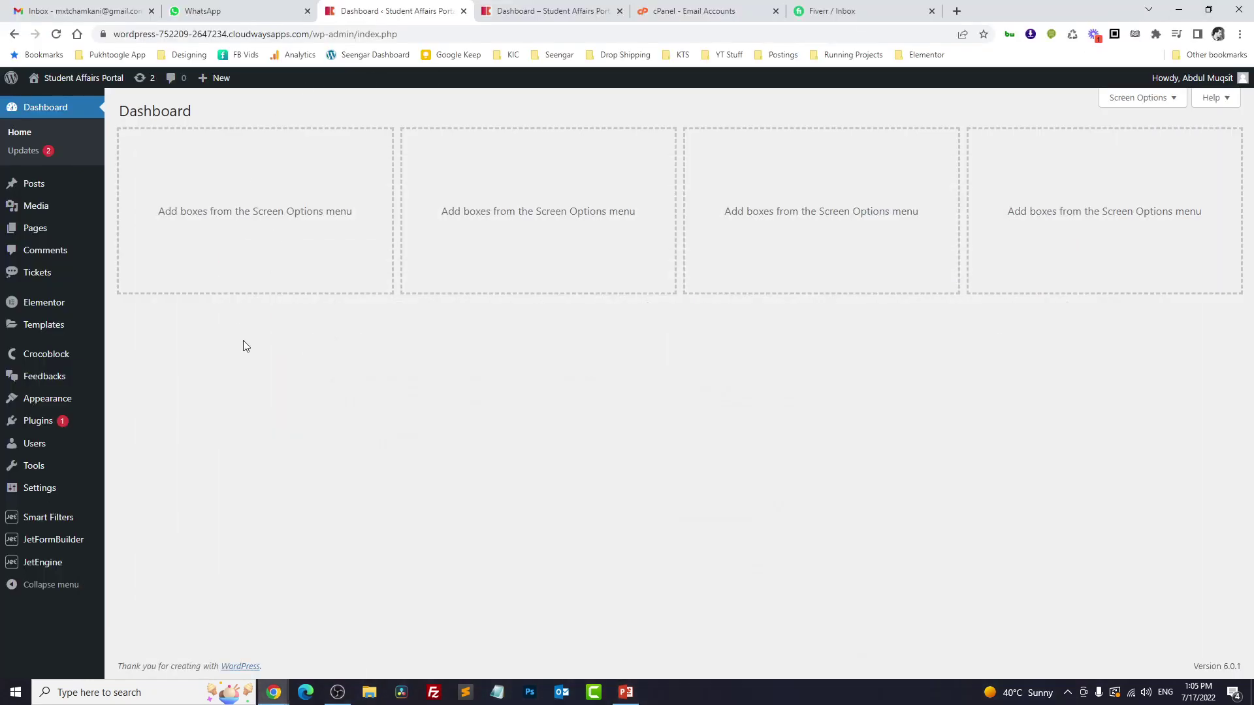
# Step: Update the Tickets to Feedback relation, keeping Tickets as parent and Feedbacks as one-to-many children
pyautogui.moveTo(43, 282)
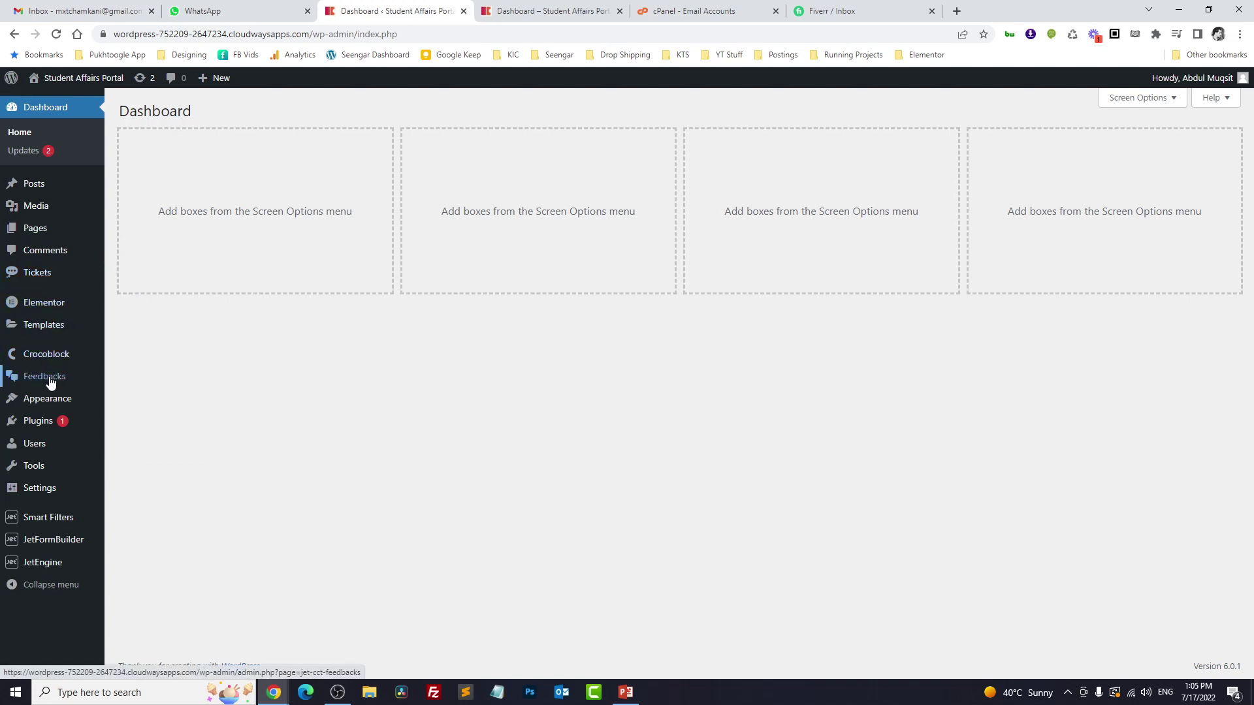
pyautogui.moveTo(43, 564)
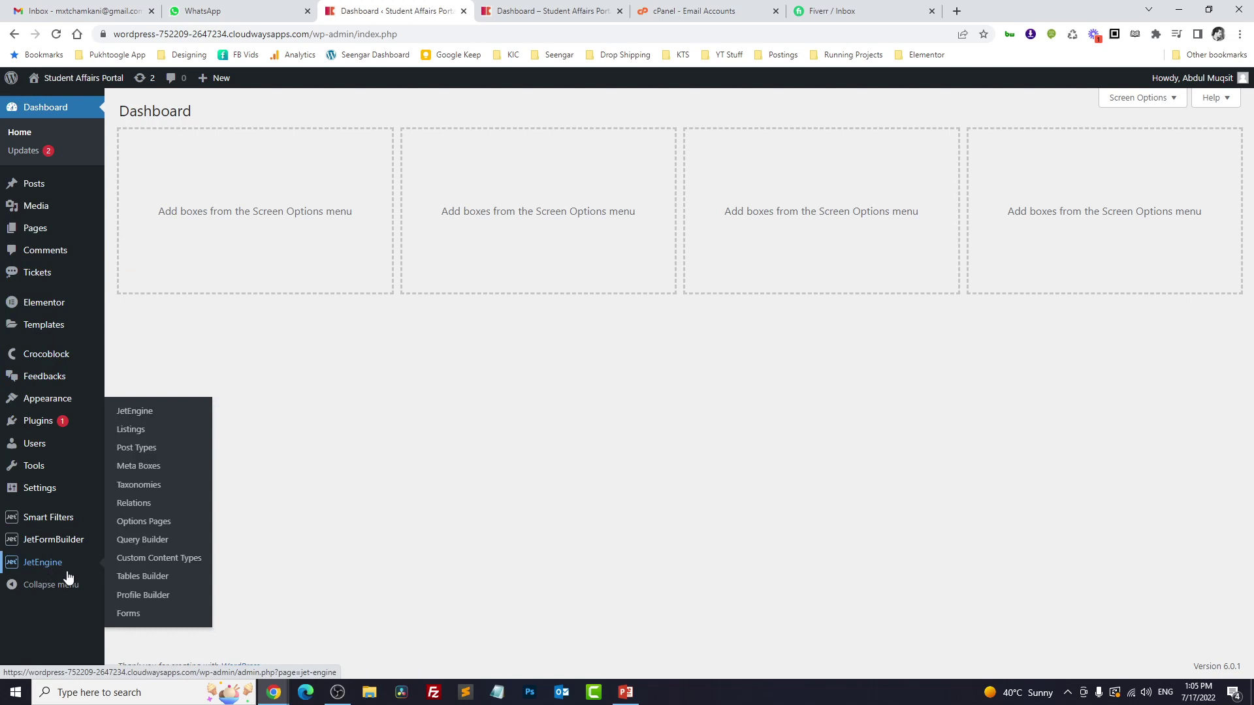
pyautogui.click(143, 510)
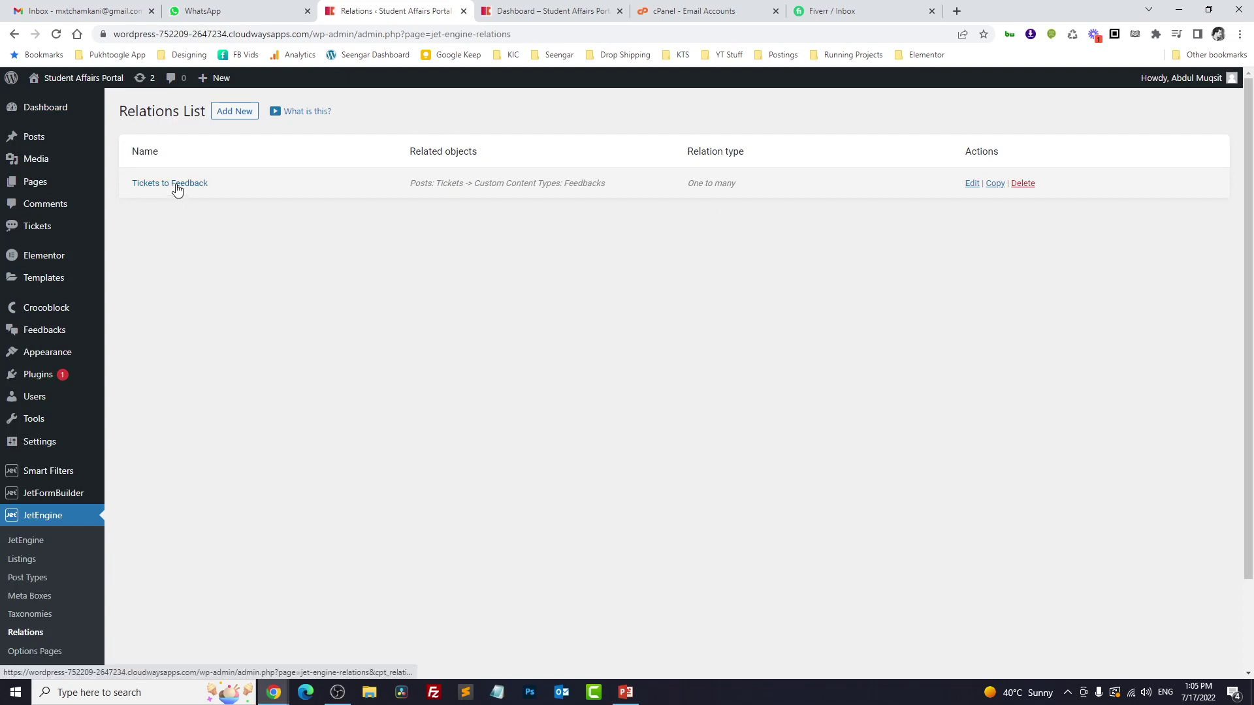
pyautogui.click(177, 188)
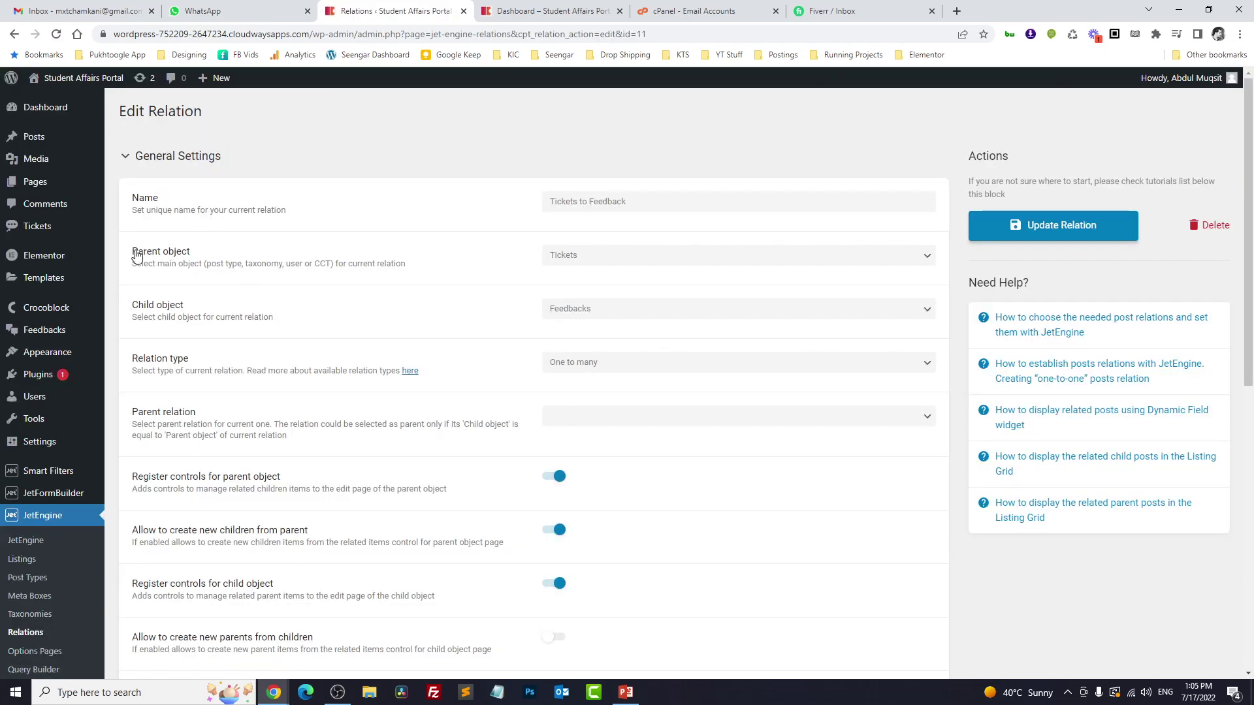
pyautogui.click(564, 256)
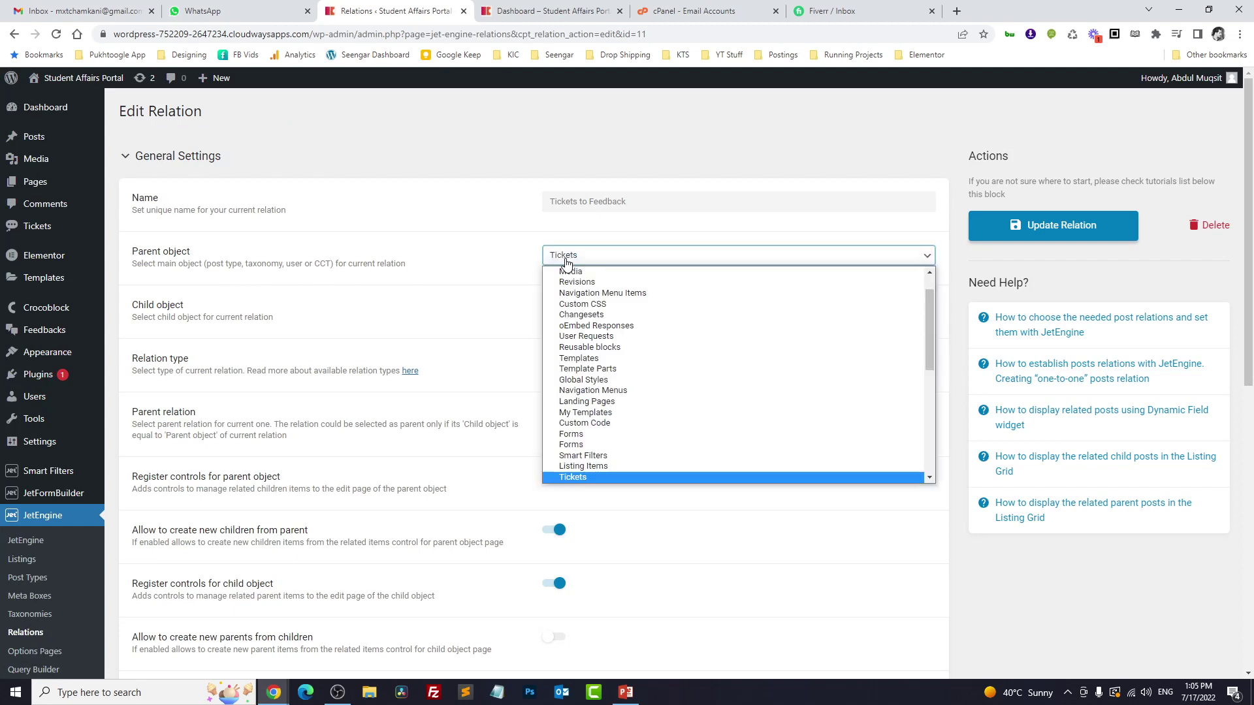
pyautogui.click(564, 257)
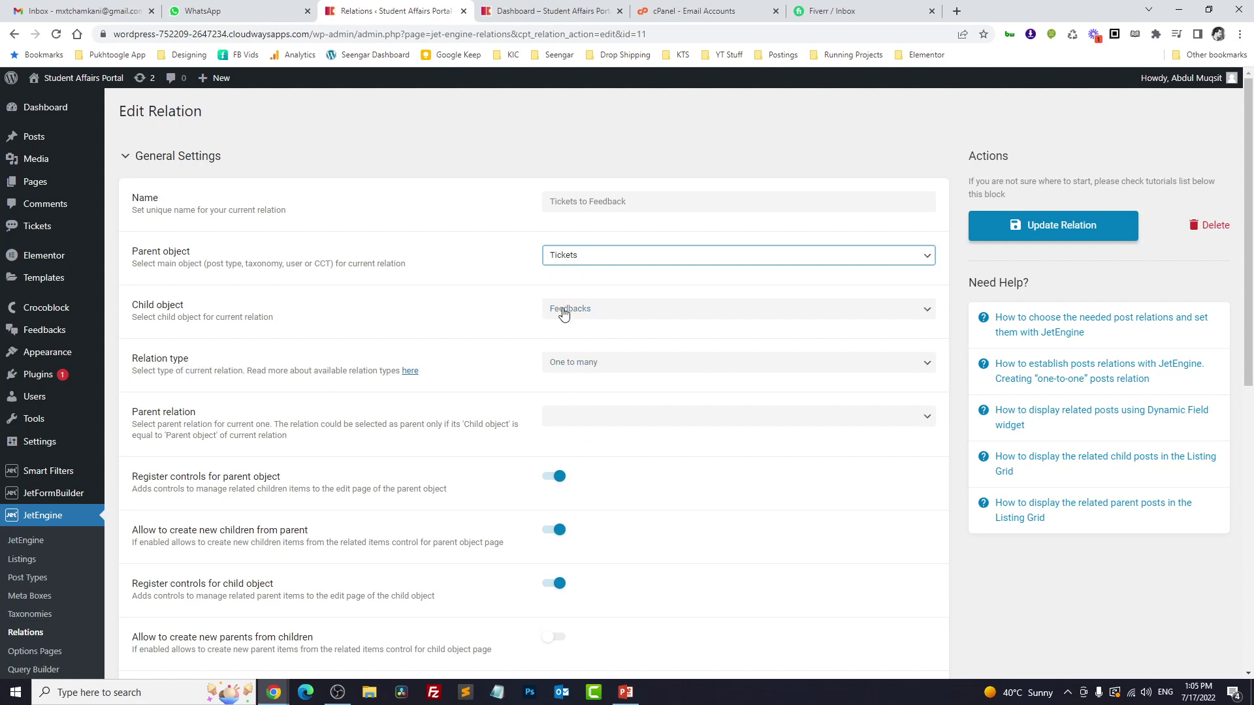
pyautogui.scroll(-1, 437, 364)
pyautogui.scroll(-1, 436, 364)
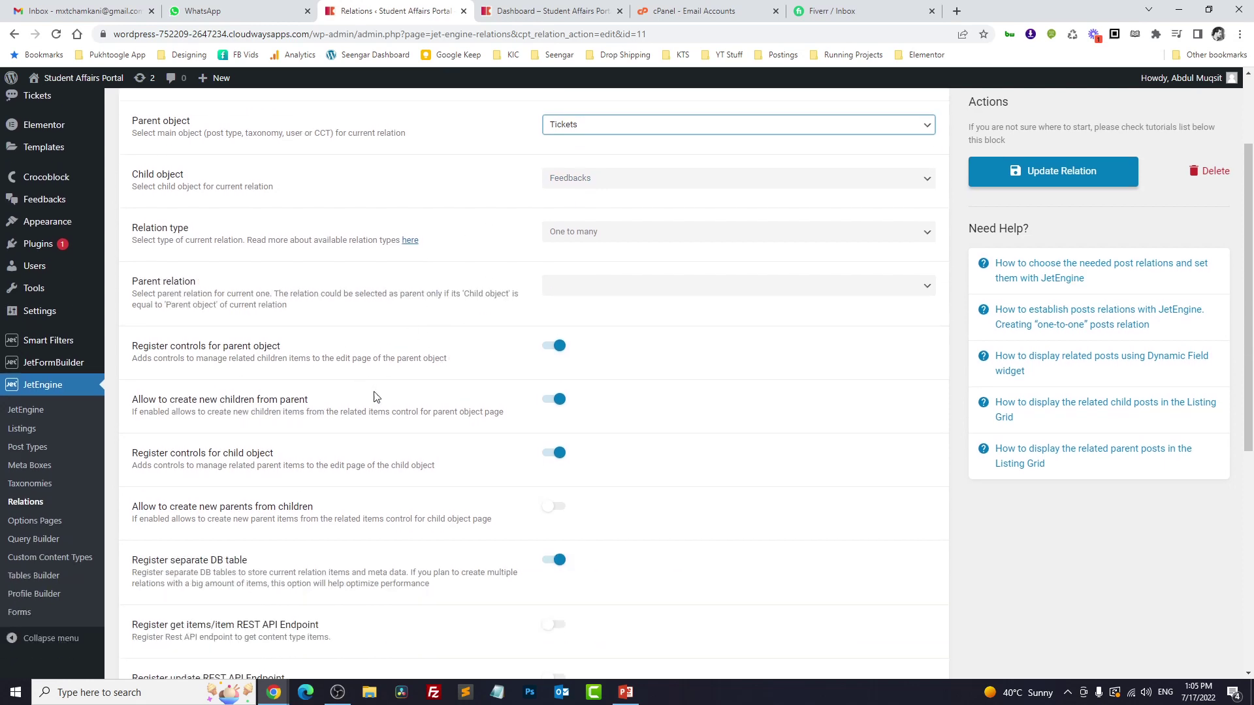
pyautogui.click(1046, 177)
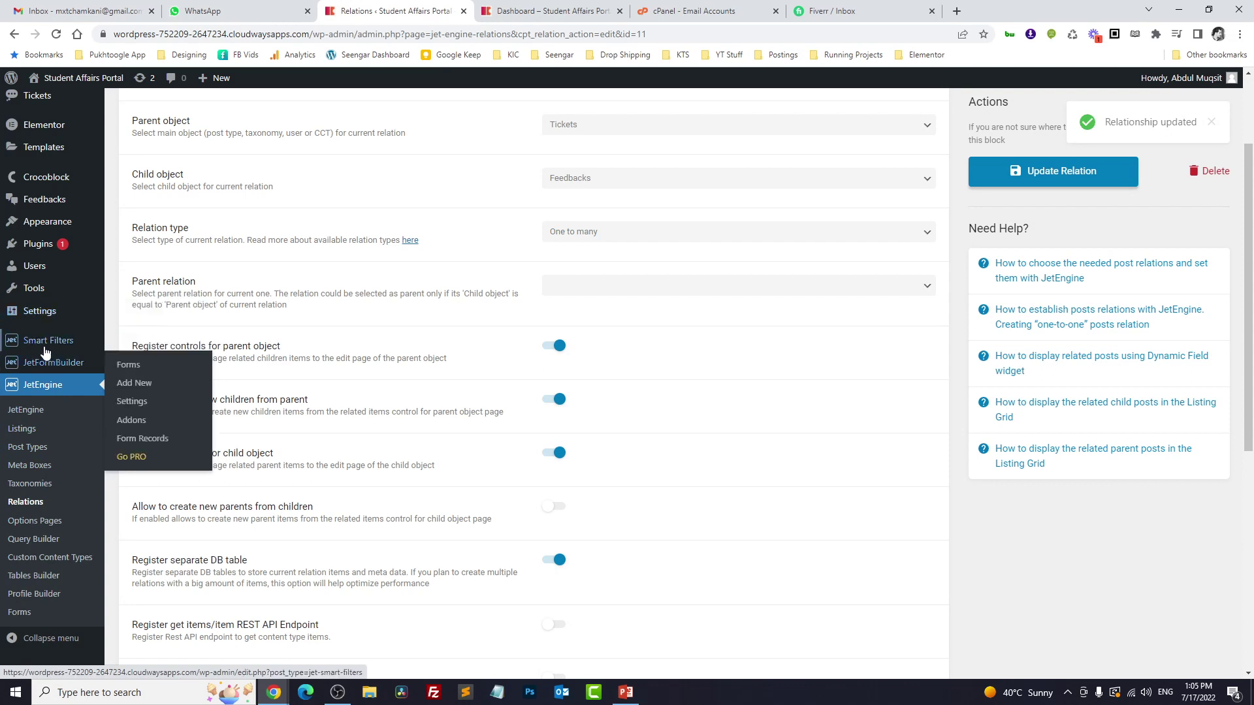
# Step: Add the feedback 'New testing feedback' and note its ID #48 in the Feedbacks list
pyautogui.click(43, 202)
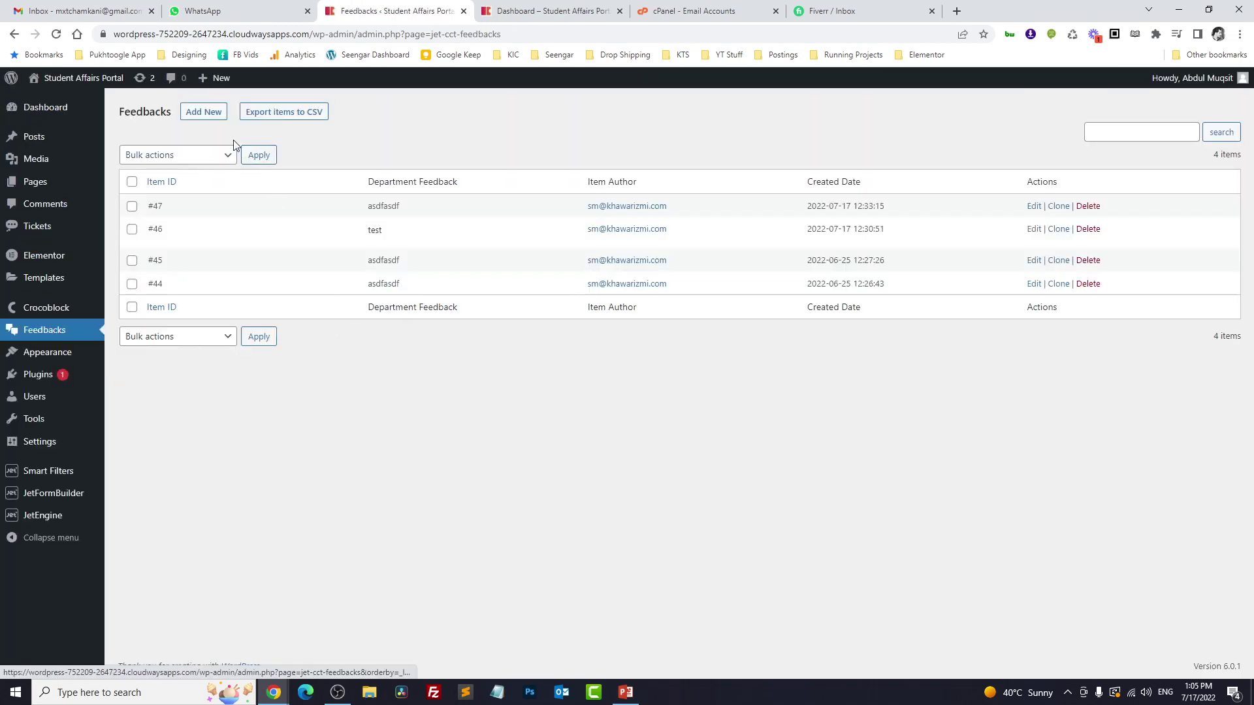
pyautogui.click(205, 112)
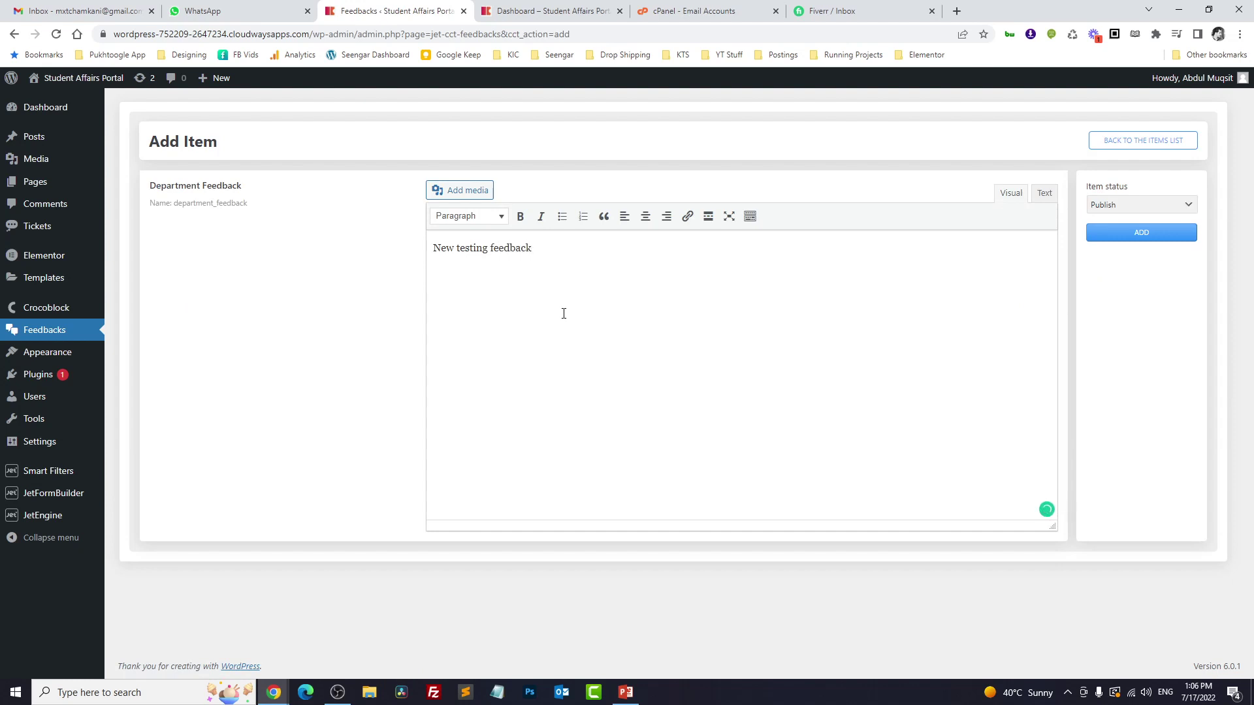
pyautogui.click(1145, 232)
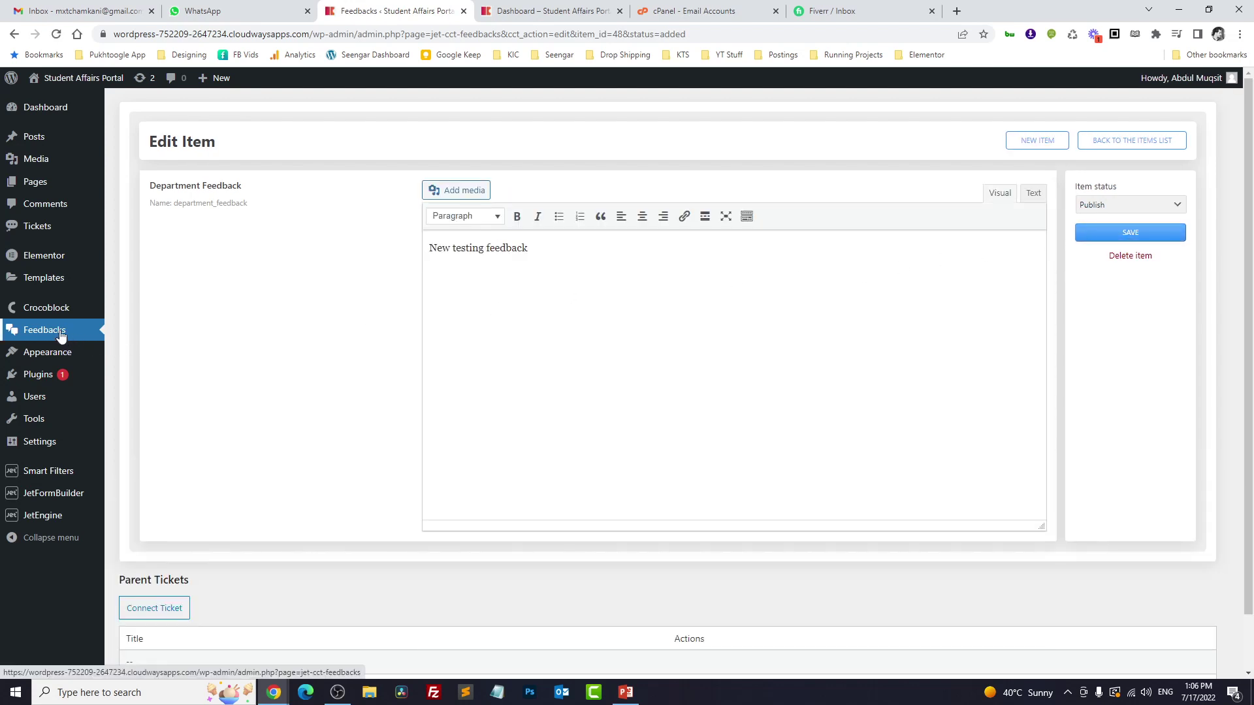
pyautogui.click(71, 341)
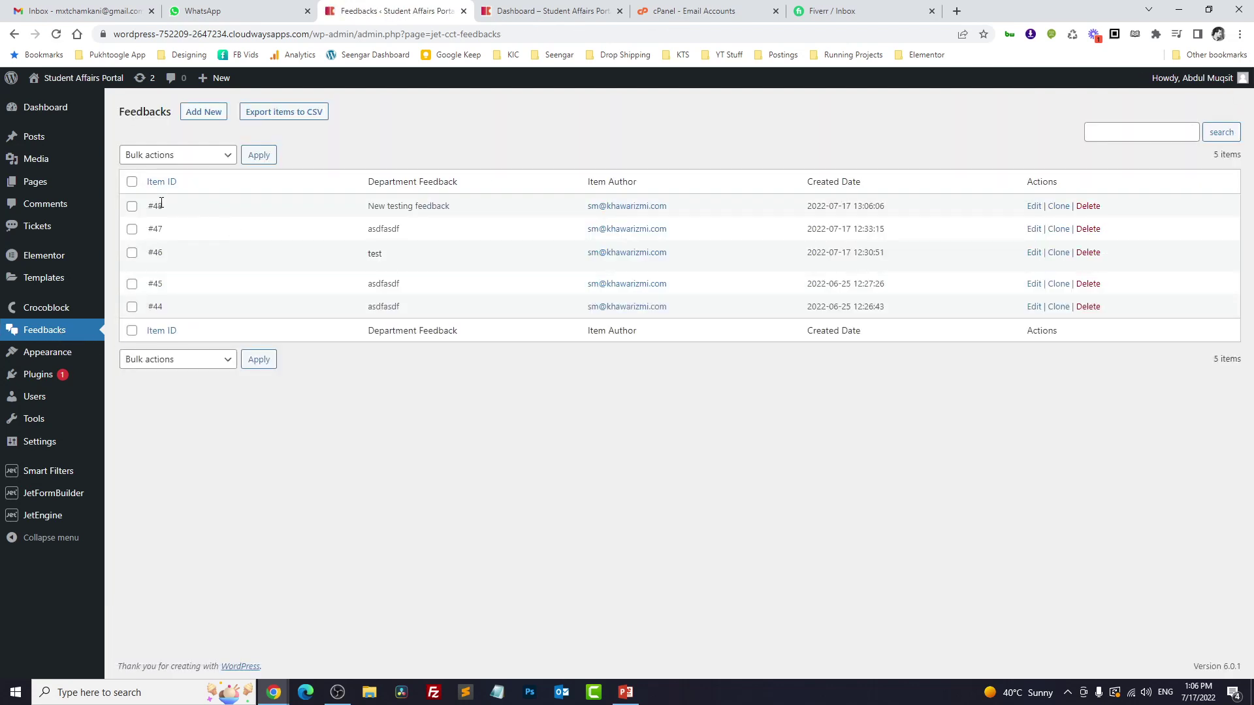
pyautogui.moveTo(157, 206); pyautogui.dragTo(147, 207)
# Step: Open the first ticket in the Tickets admin list for editing
pyautogui.moveTo(37, 226)
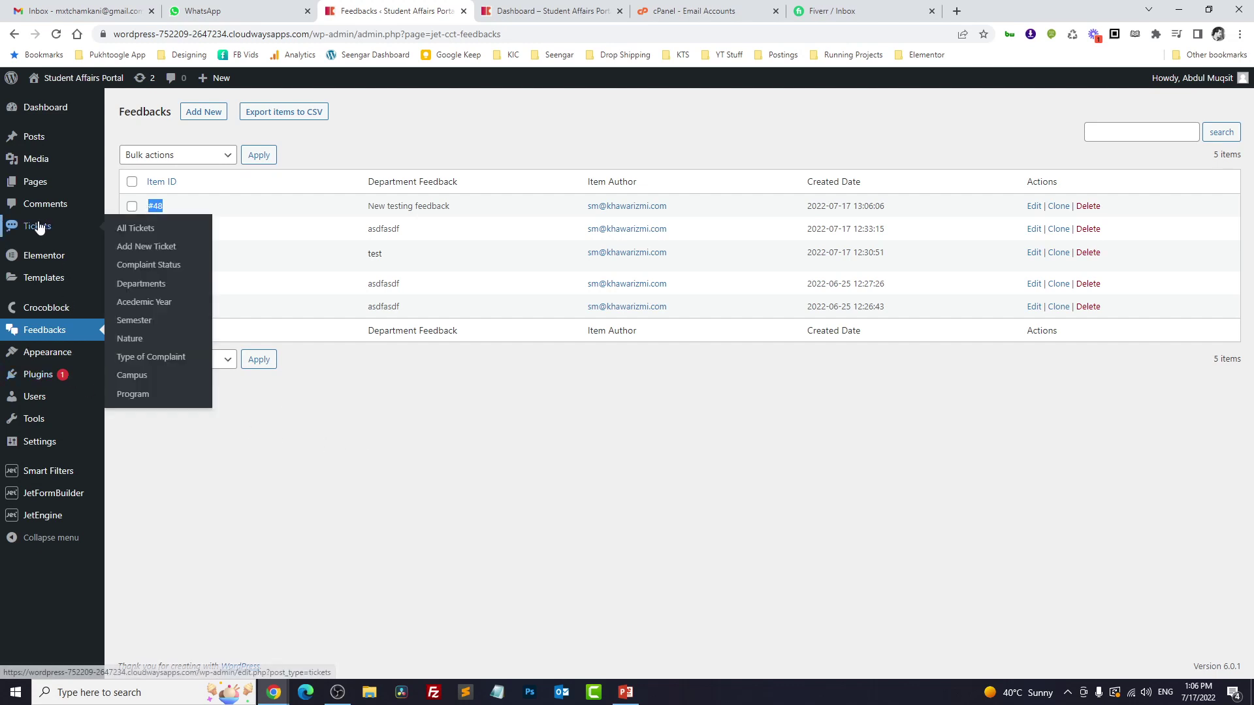
pyautogui.click(136, 232)
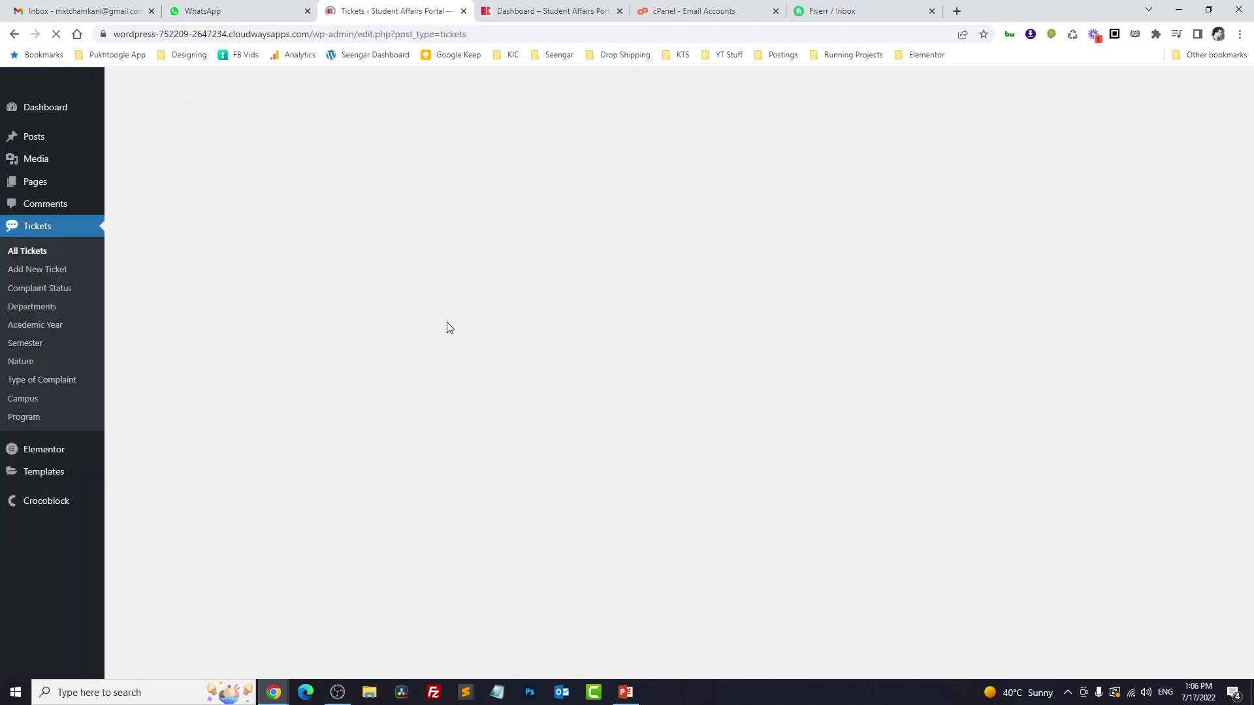
pyautogui.click(155, 225)
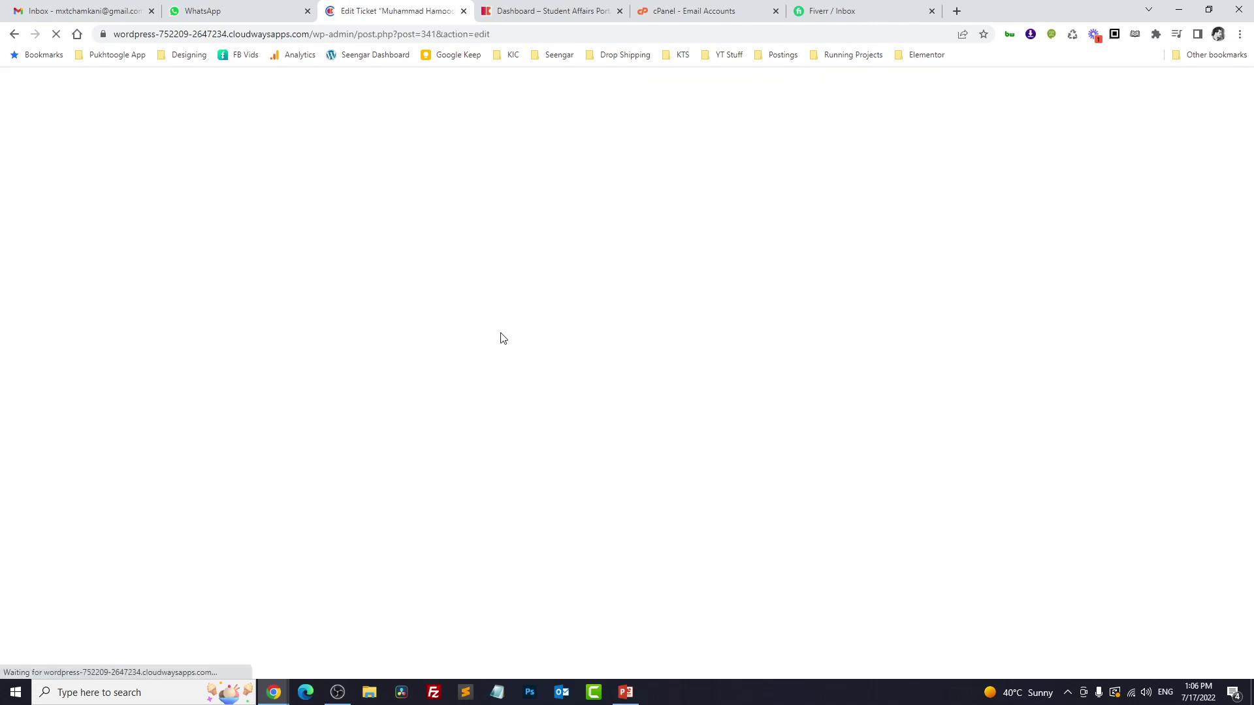
pyautogui.scroll(-6, 480, 340)
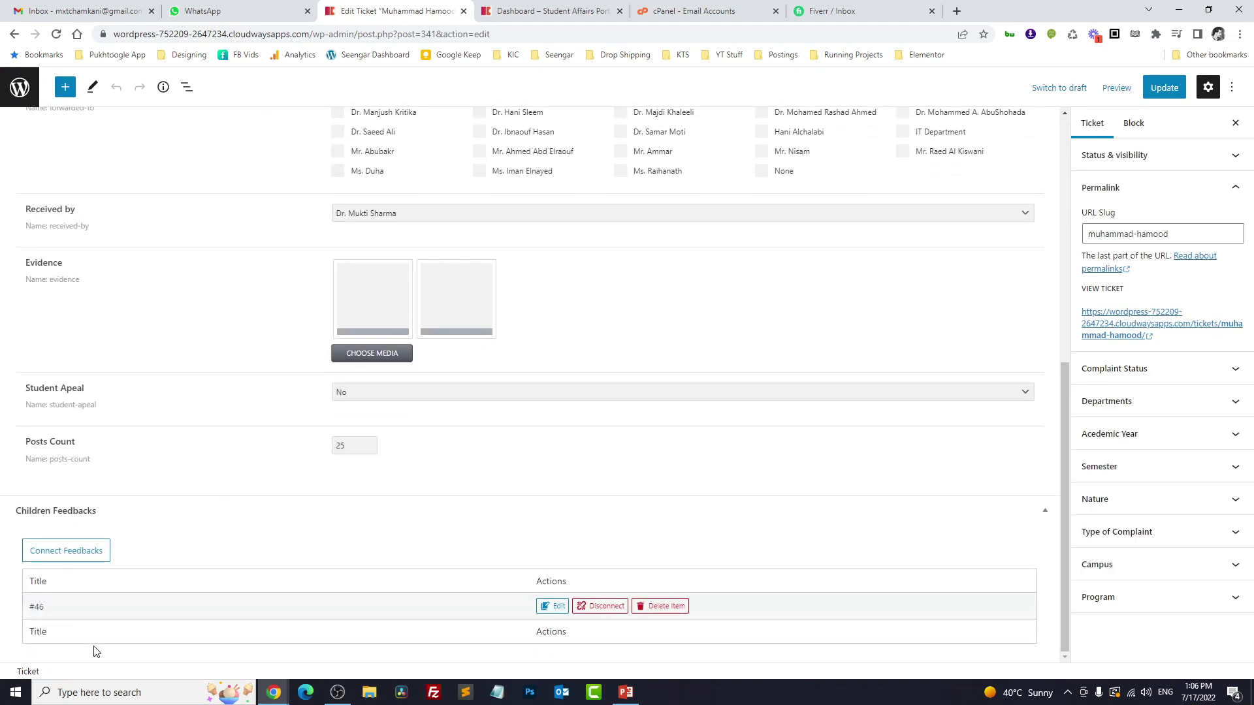
# Step: Connect feedback #48 as a child alongside #46, update the ticket, and view the portal's Tickets list
pyautogui.moveTo(17, 511); pyautogui.dragTo(38, 510)
pyautogui.click(88, 551)
pyautogui.click(468, 388)
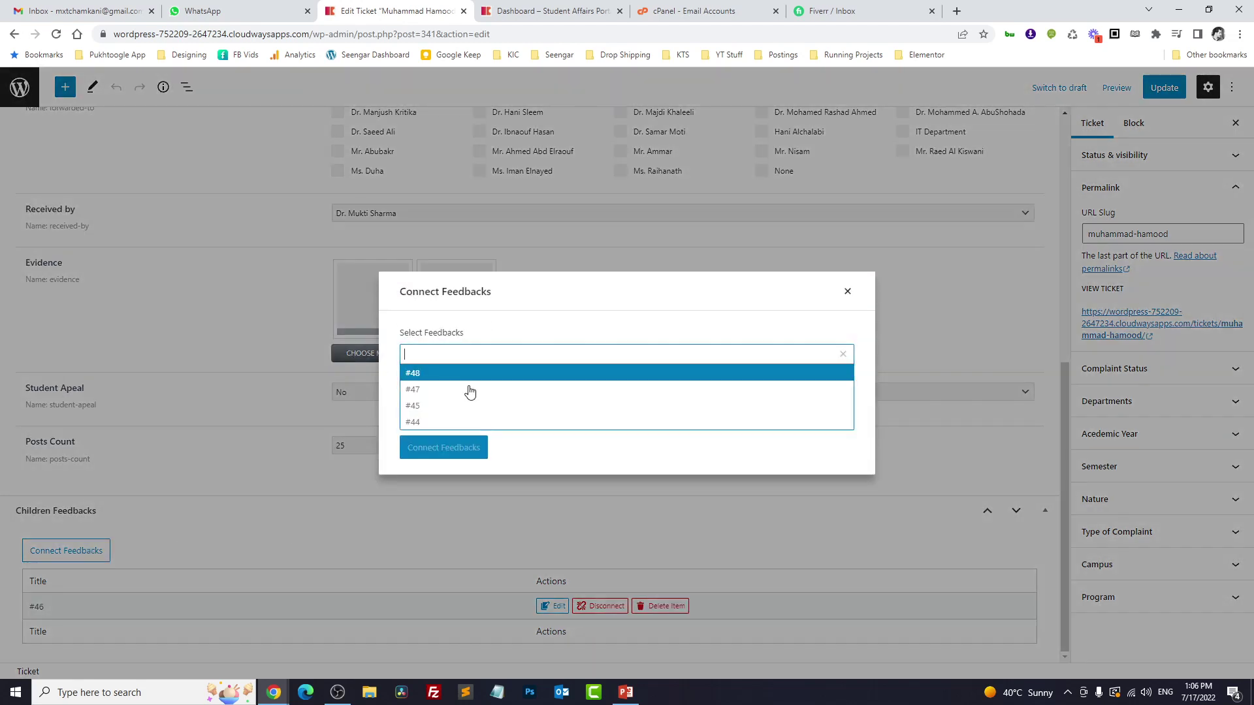
pyautogui.click(426, 379)
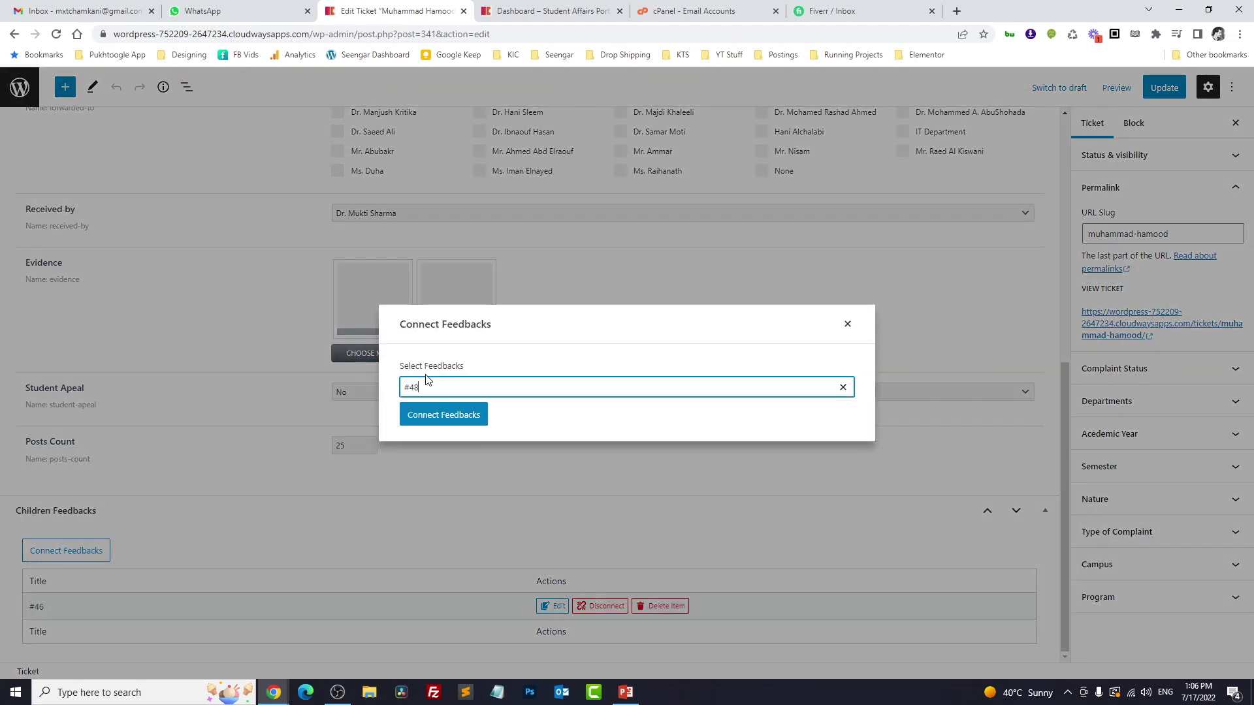
pyautogui.click(457, 419)
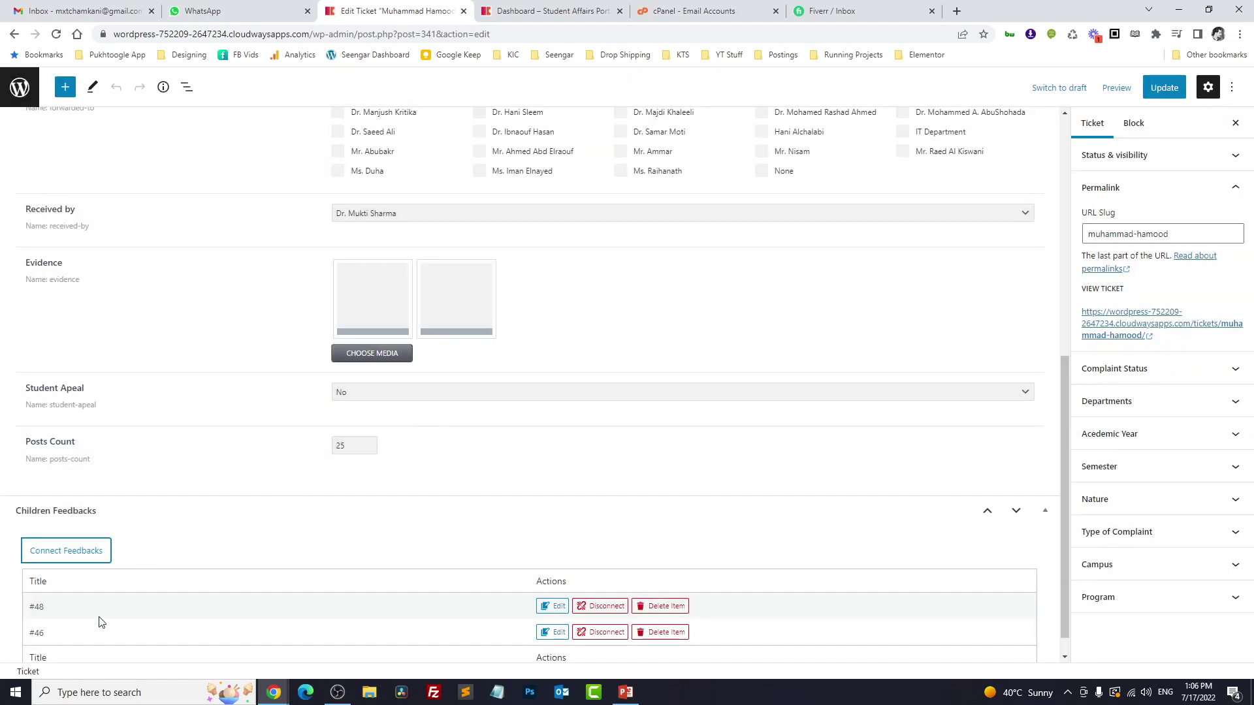
pyautogui.scroll(-1, 96, 609)
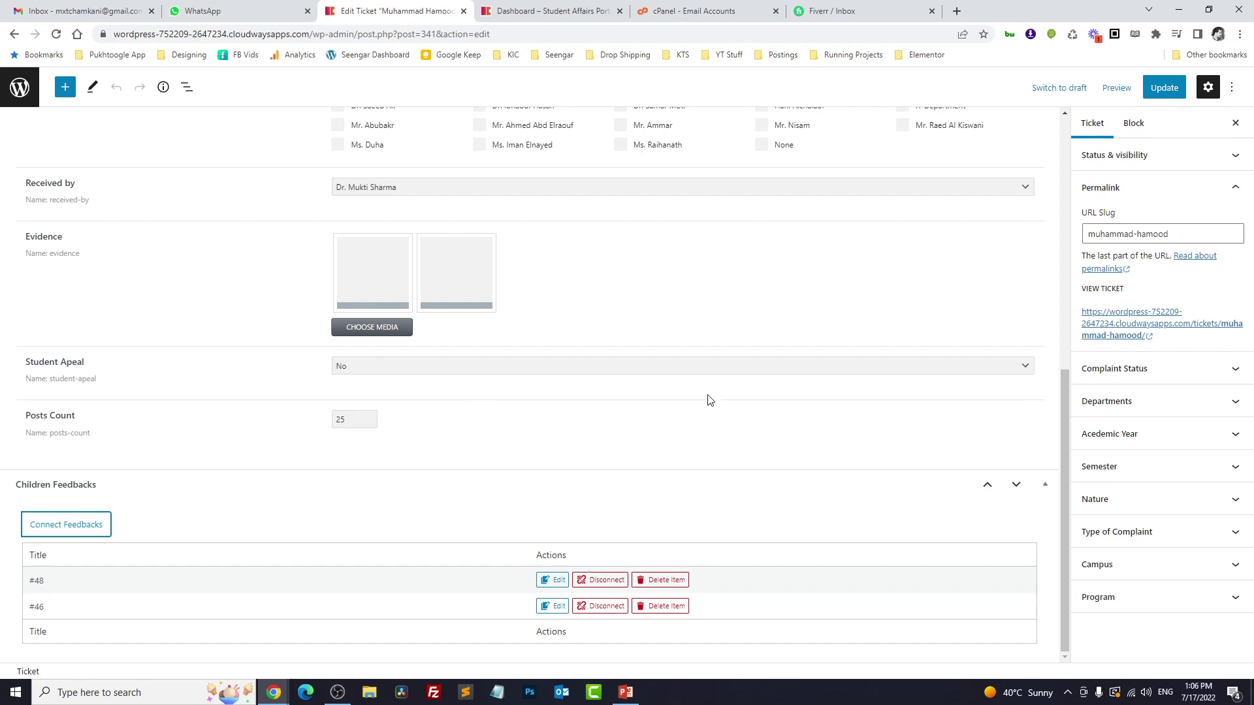
pyautogui.click(1168, 95)
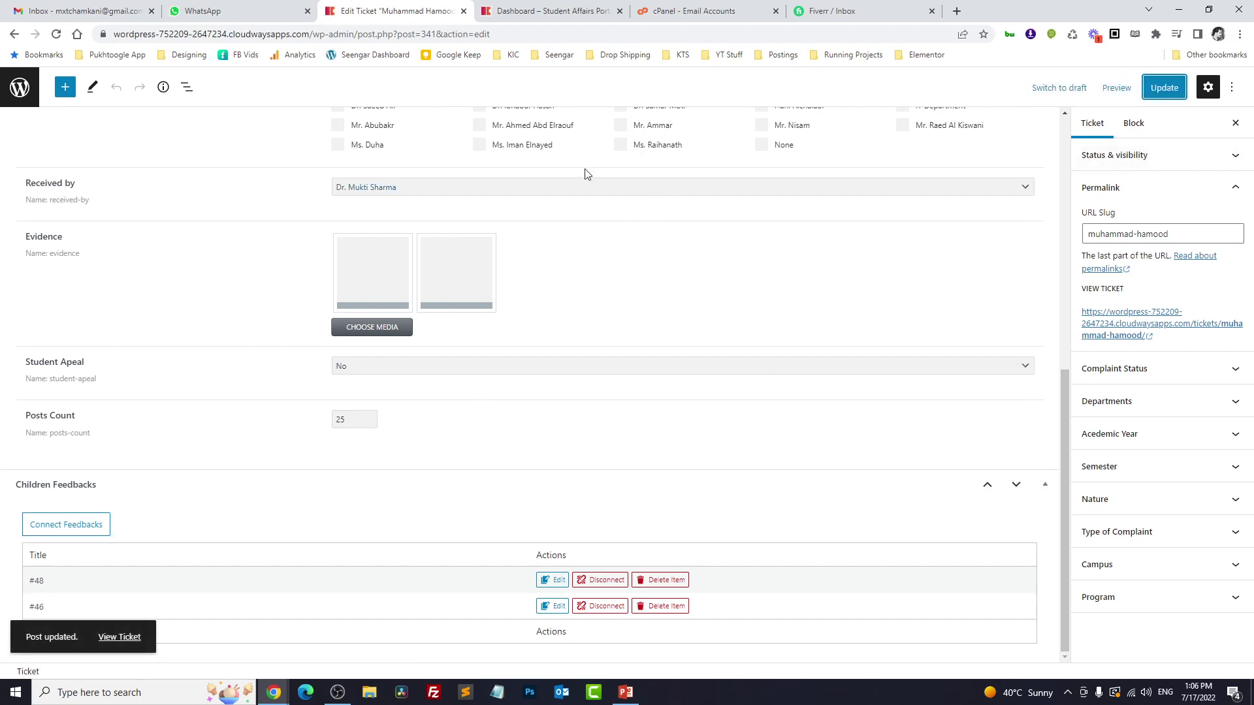
pyautogui.click(535, 13)
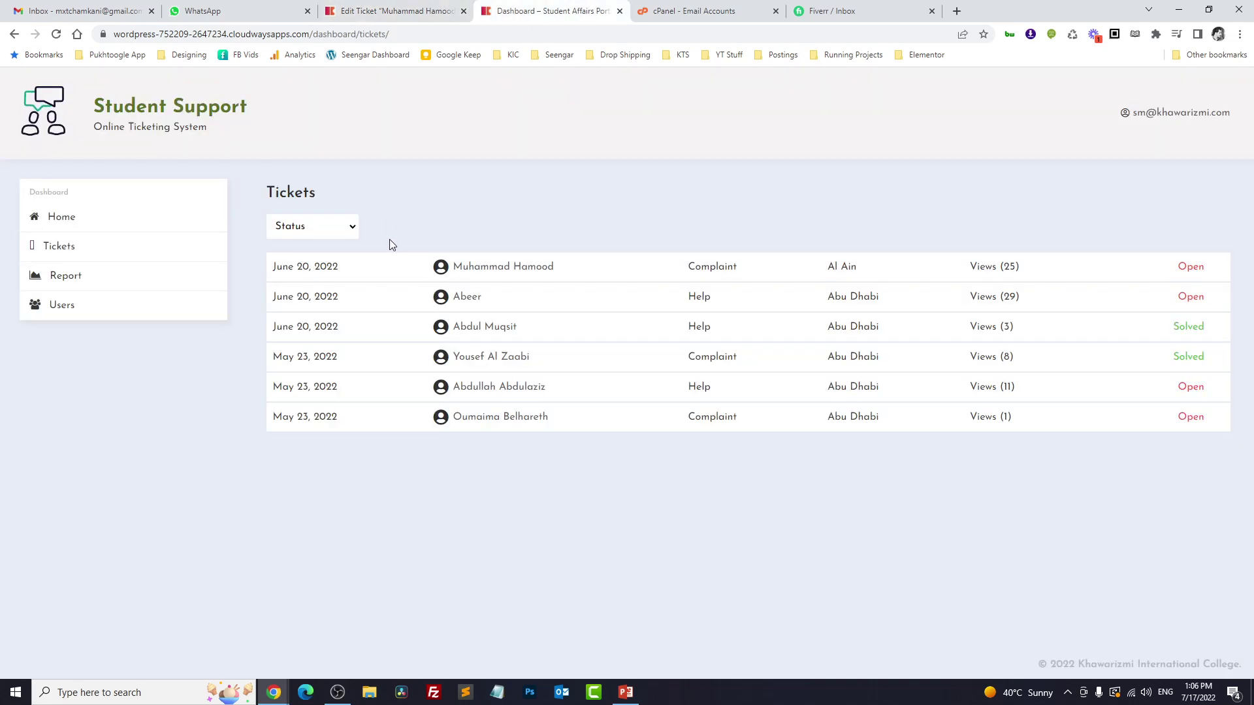
# Step: Open the first ticket's front-end page, read its description, then return to its admin editor
pyautogui.click(493, 270)
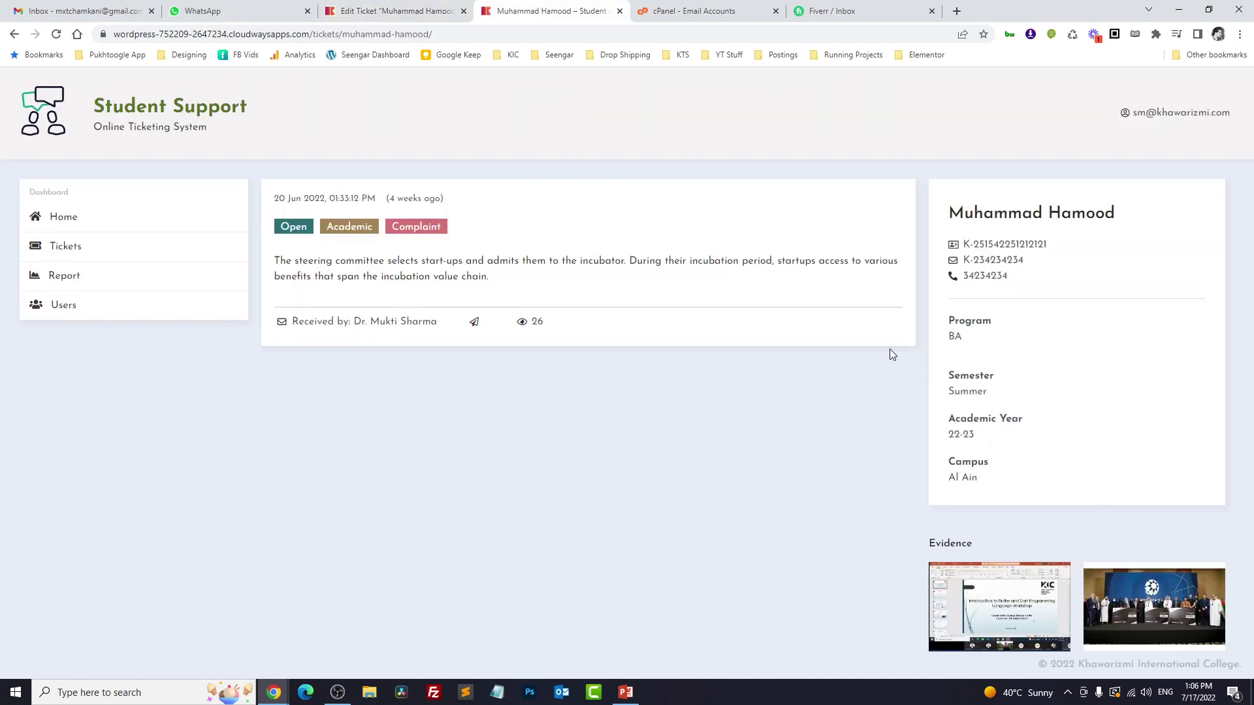
pyautogui.moveTo(279, 260); pyautogui.dragTo(475, 277)
pyautogui.click(374, 433)
pyautogui.click(367, 10)
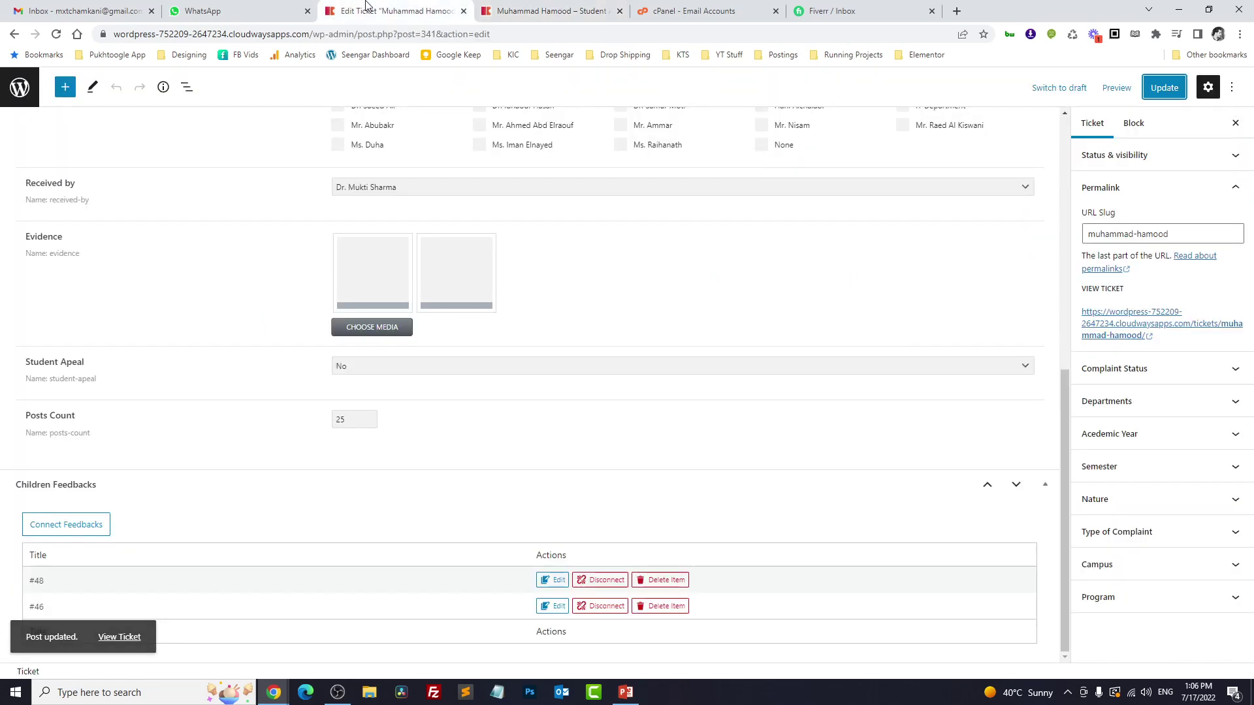
# Step: Go from the ticket editor to the JetEngine Listing Items page
pyautogui.click(21, 91)
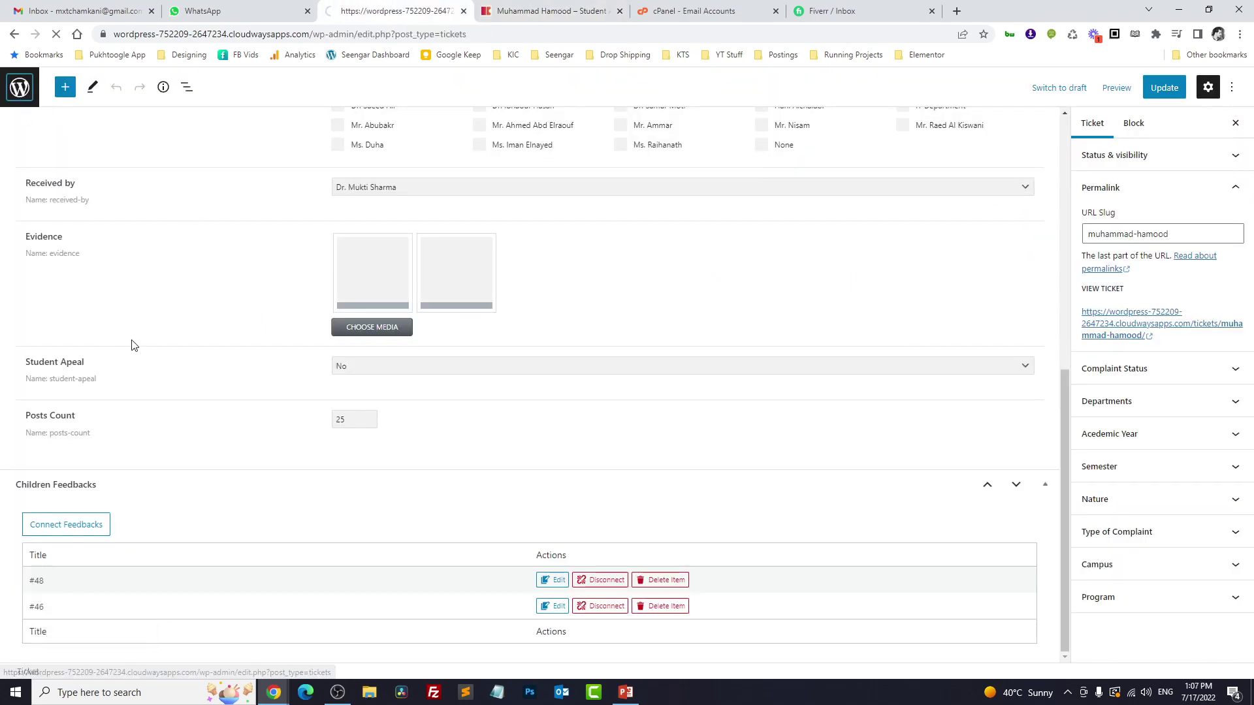
pyautogui.scroll(-1, 77, 526)
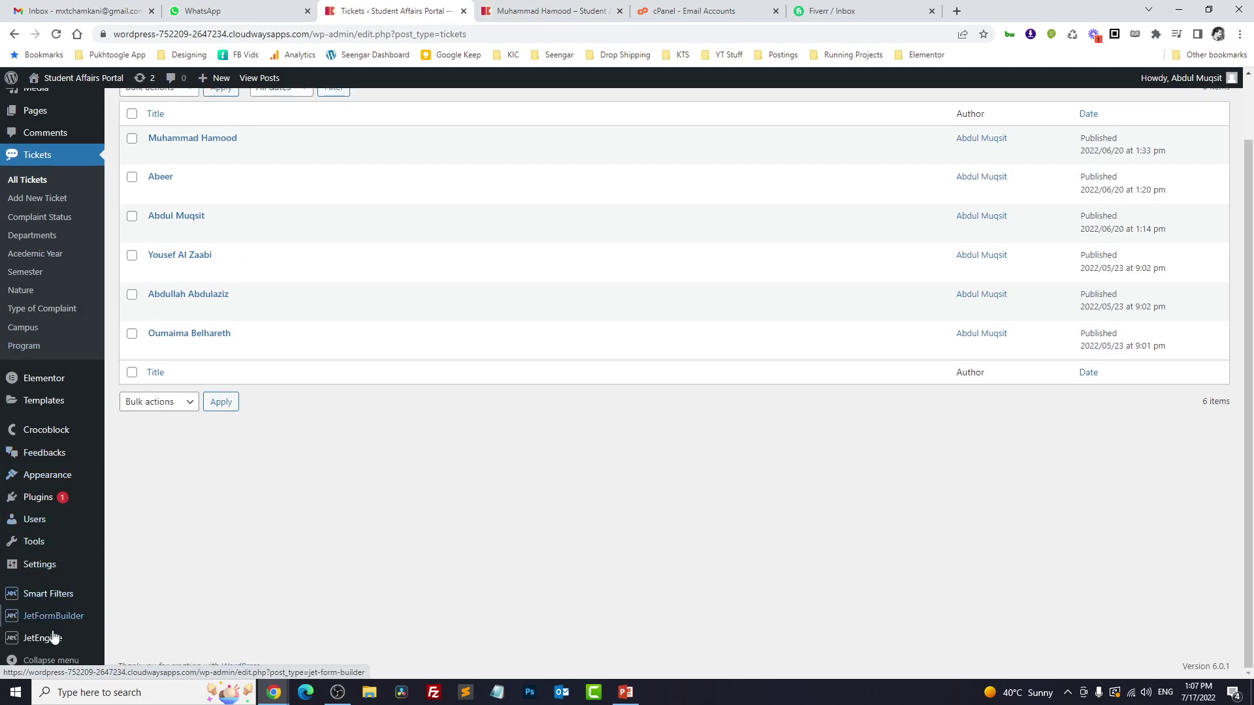
pyautogui.moveTo(52, 638)
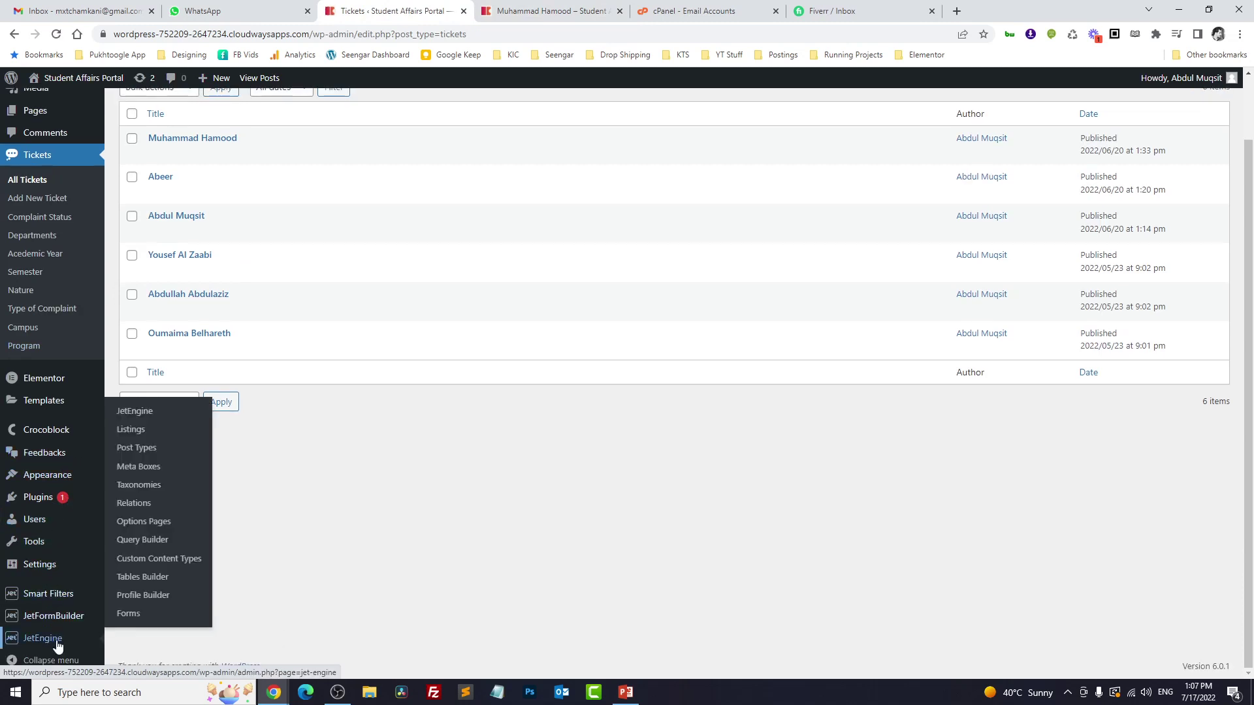
pyautogui.click(136, 431)
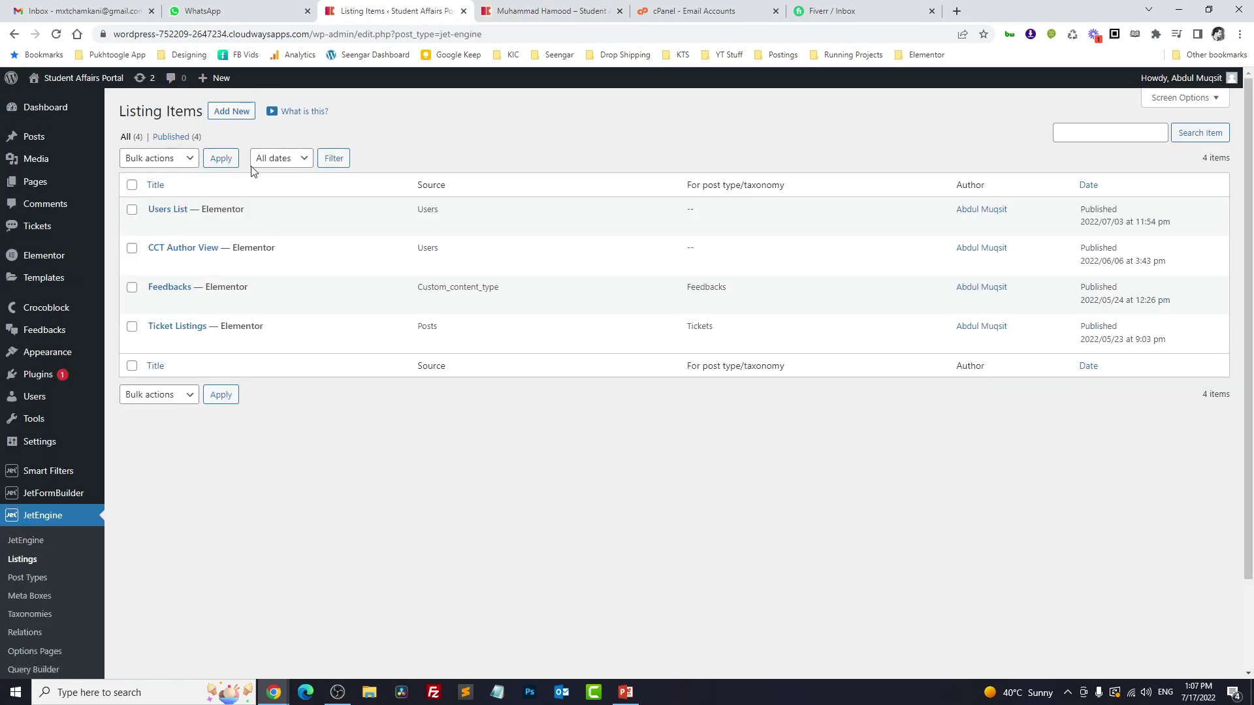
# Step: Check a new listing's Custom Content Type source with Feedbacks, then close it without creating
pyautogui.click(231, 111)
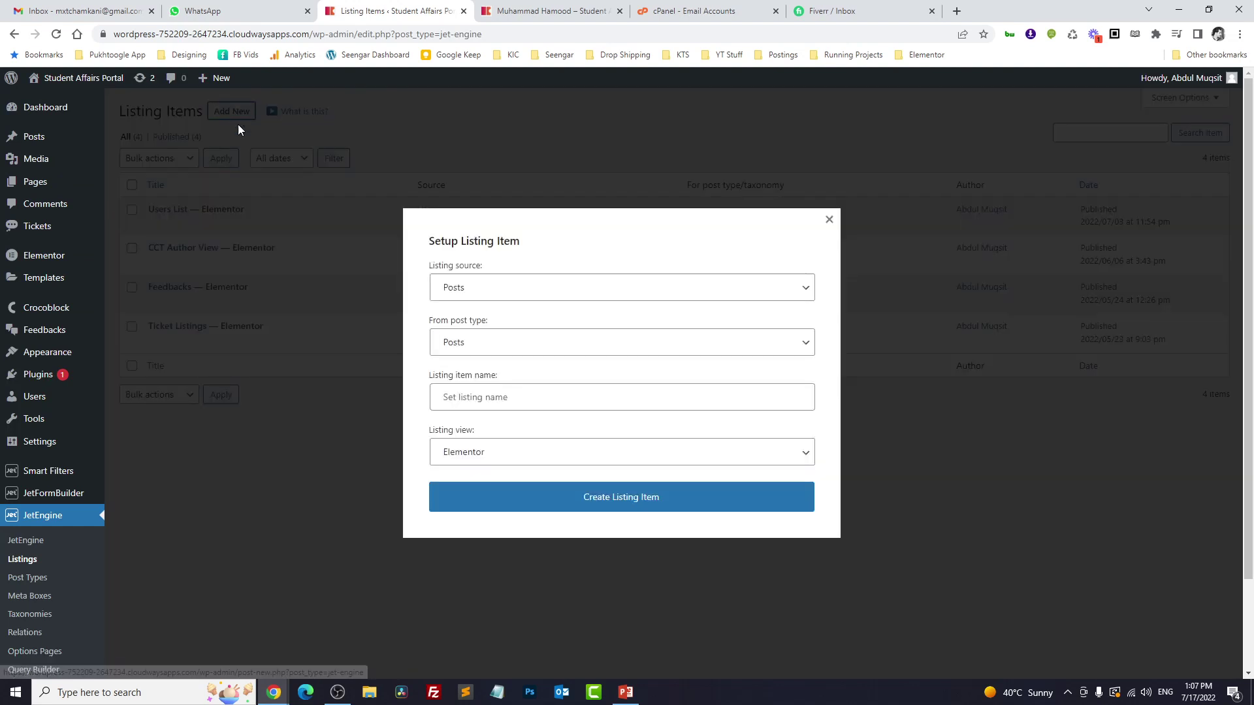
pyautogui.click(493, 289)
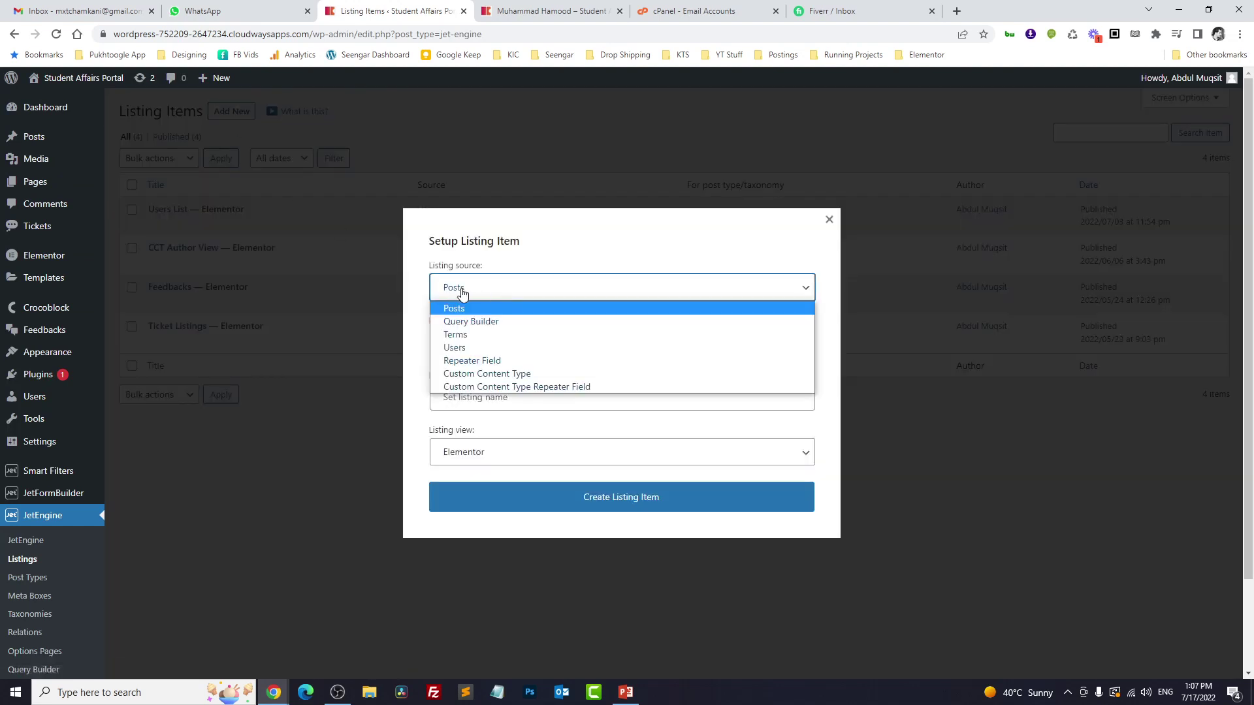
pyautogui.click(486, 375)
pyautogui.click(474, 348)
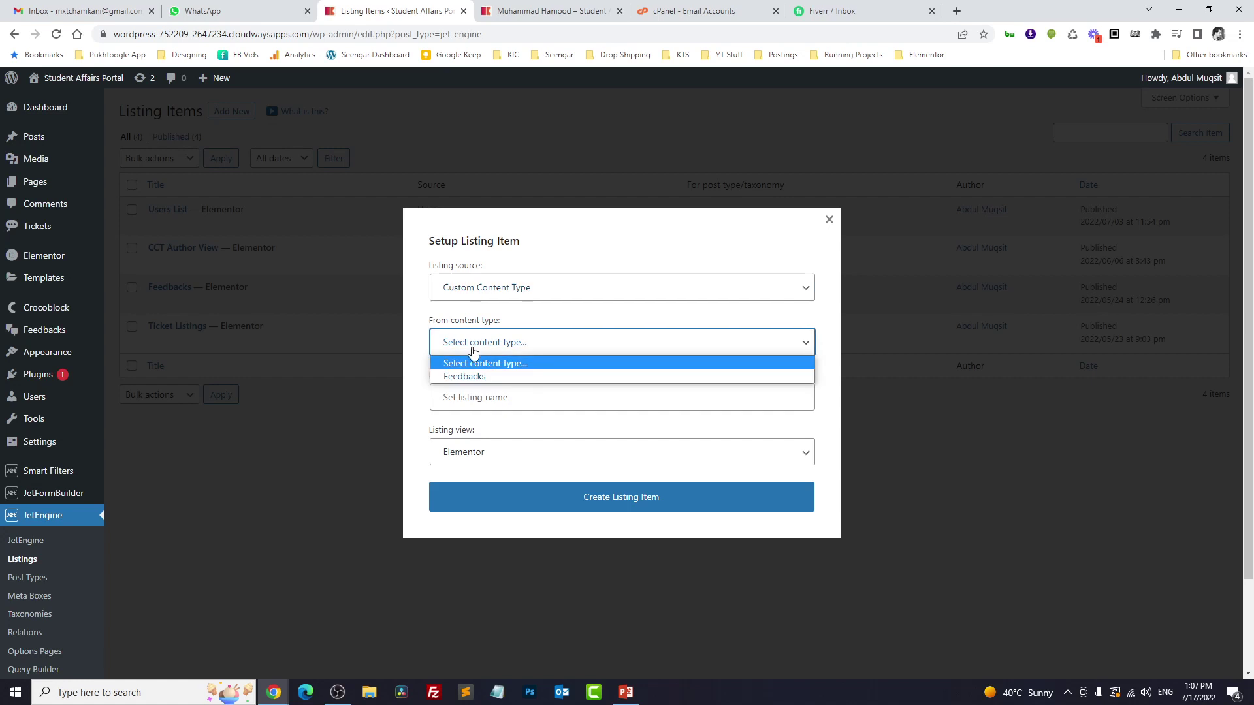
pyautogui.click(469, 377)
pyautogui.click(468, 397)
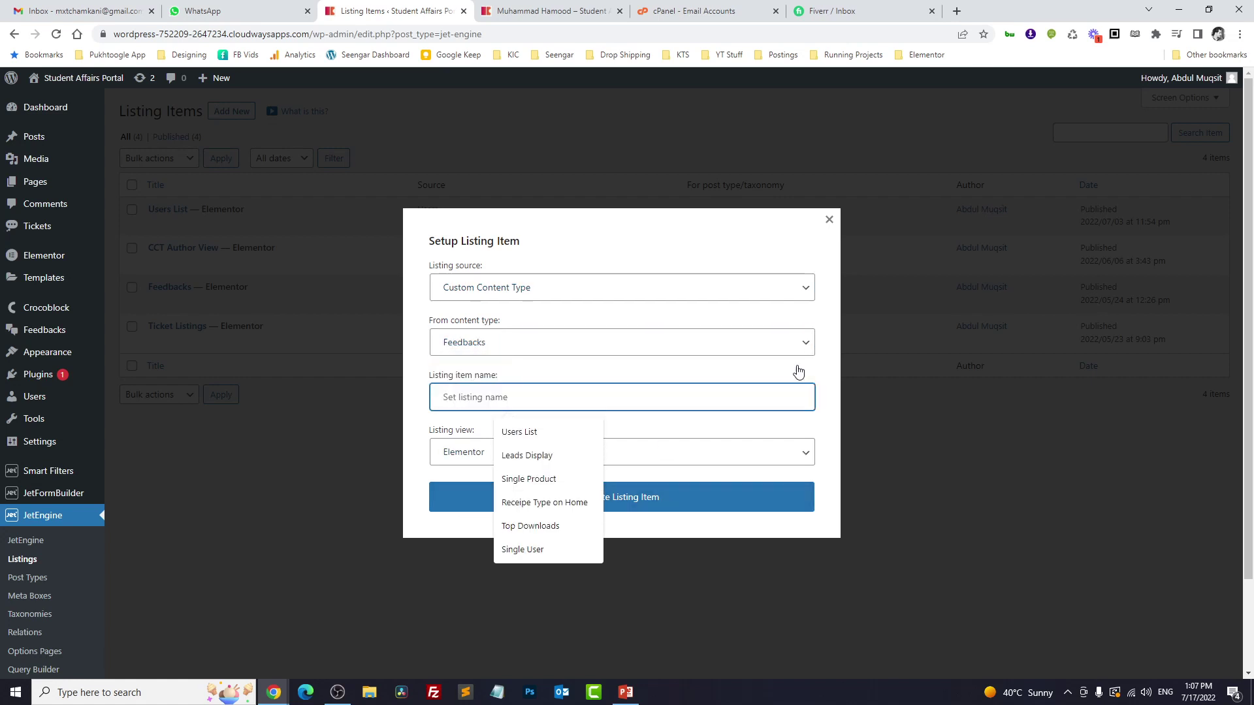
pyautogui.click(829, 220)
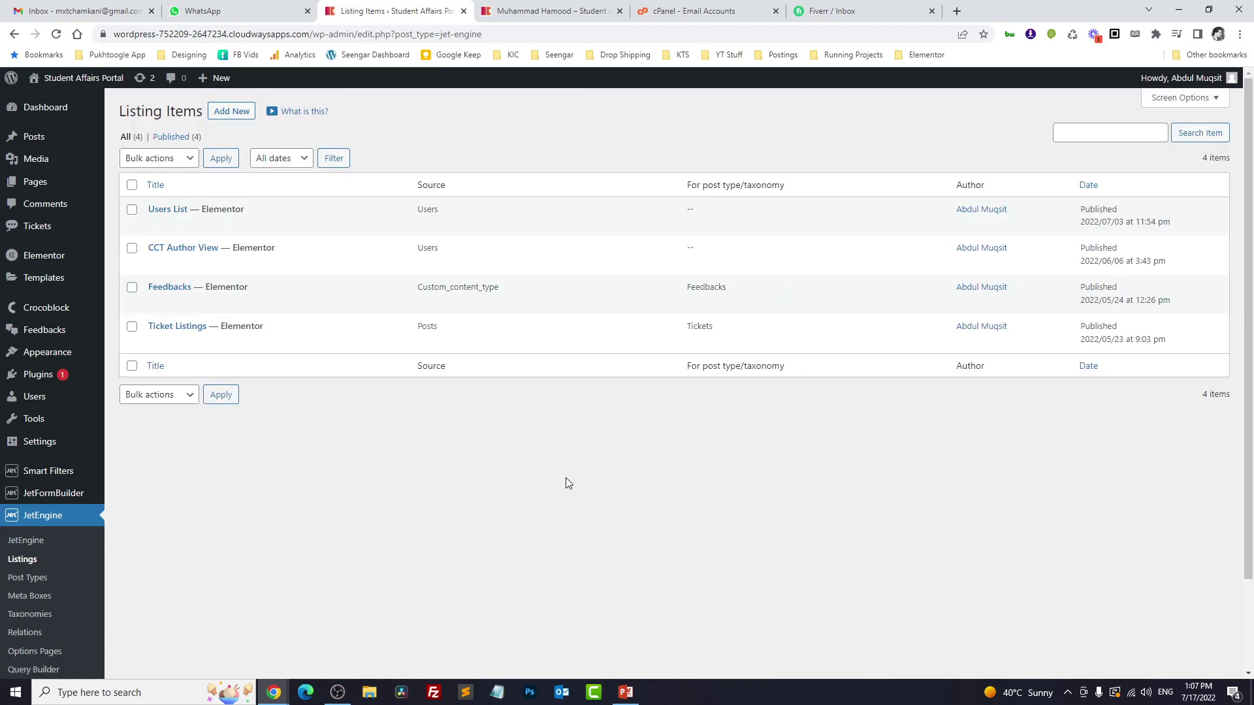
pyautogui.click(290, 303)
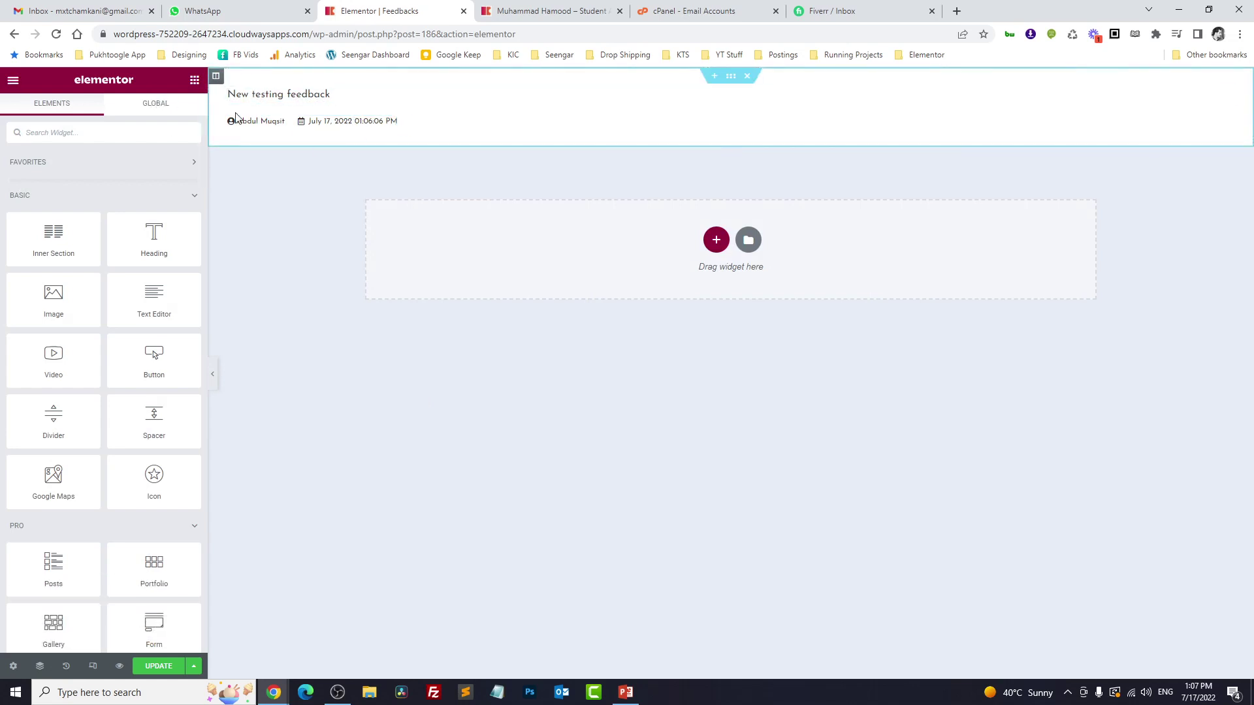
pyautogui.click(13, 79)
pyautogui.click(77, 334)
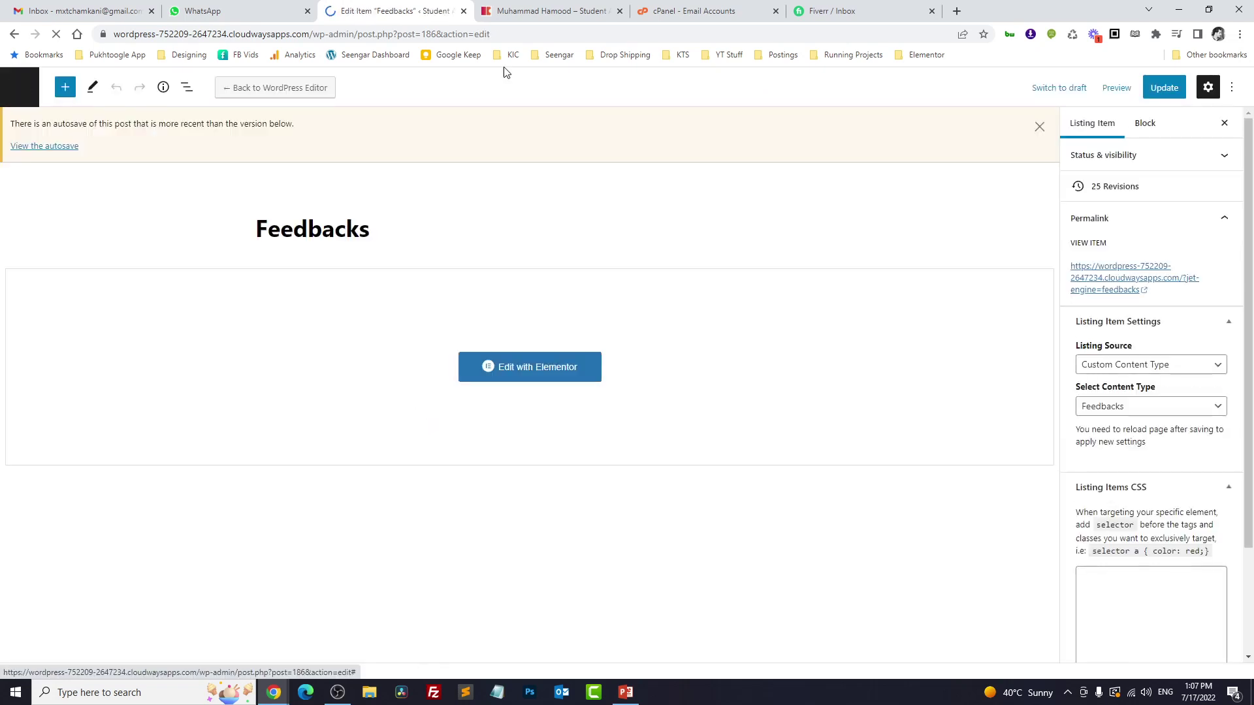
pyautogui.click(538, 10)
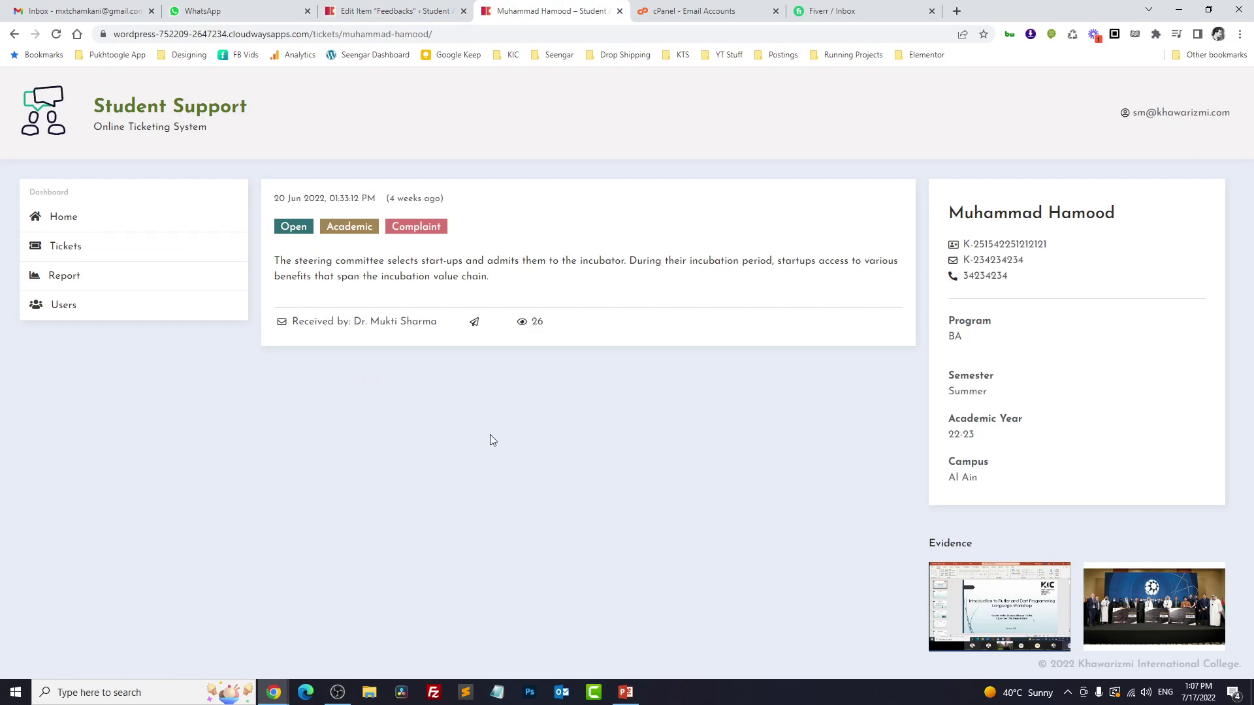
pyautogui.click(378, 6)
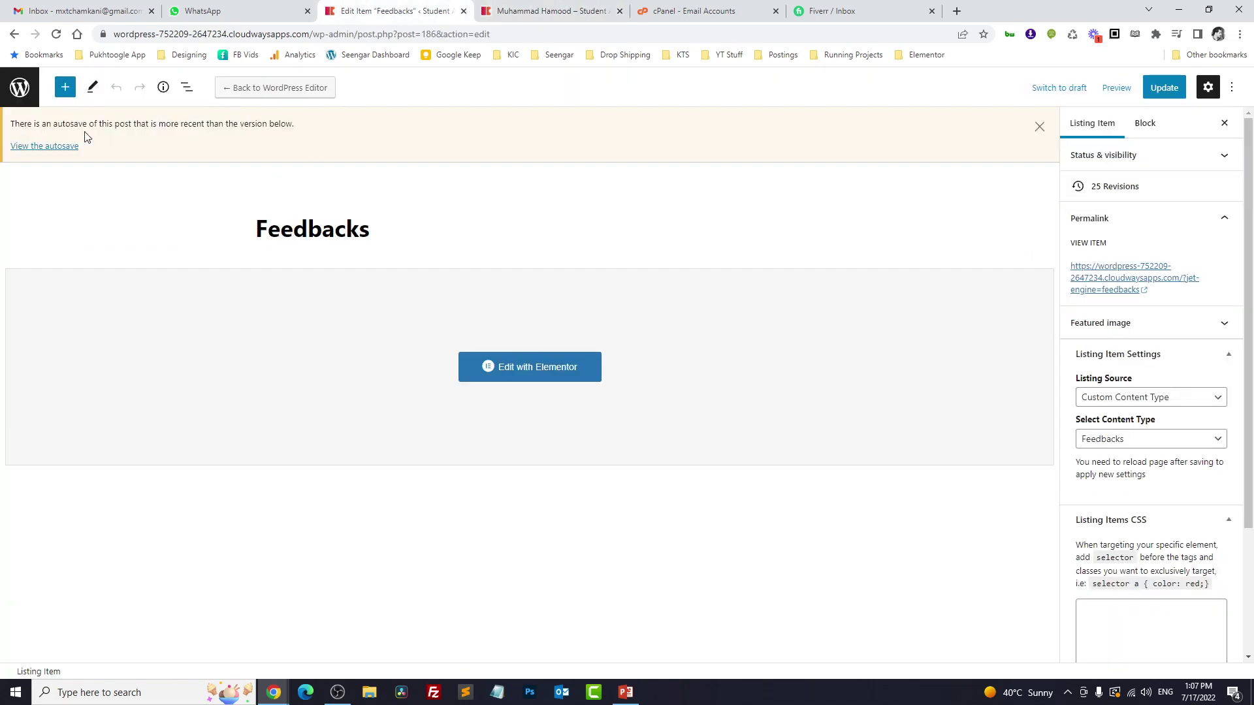
pyautogui.click(18, 88)
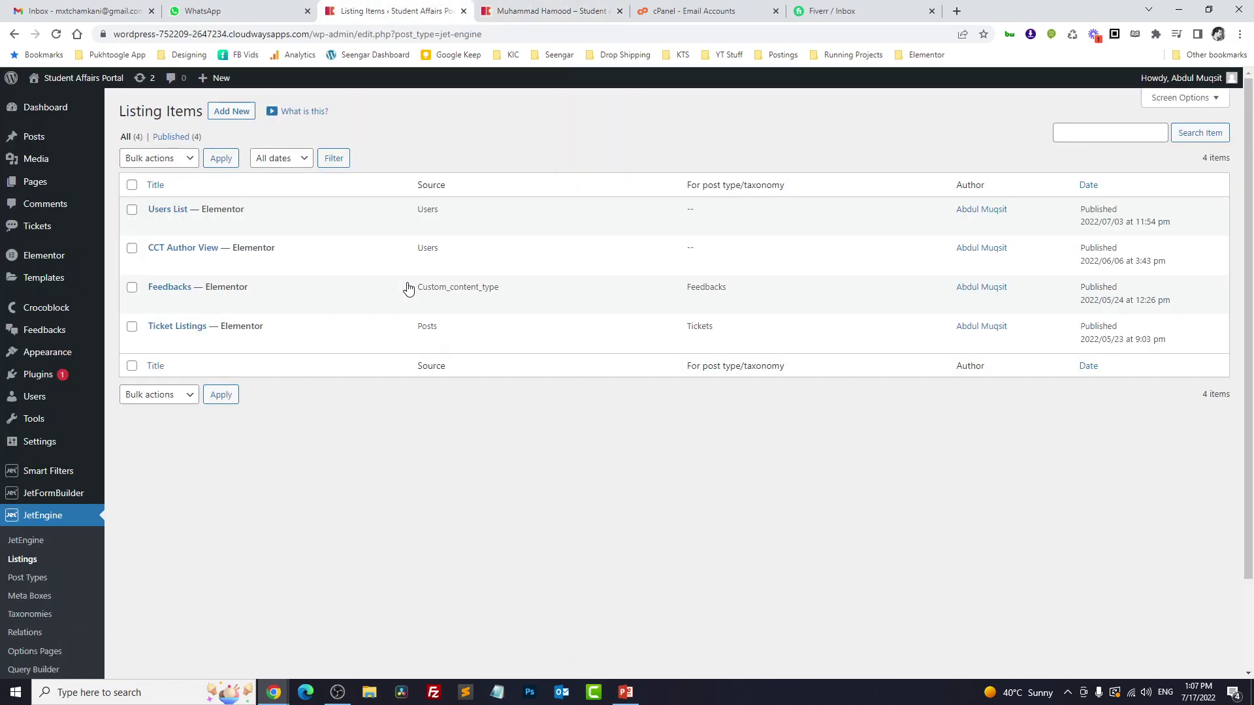
pyautogui.moveTo(407, 286)
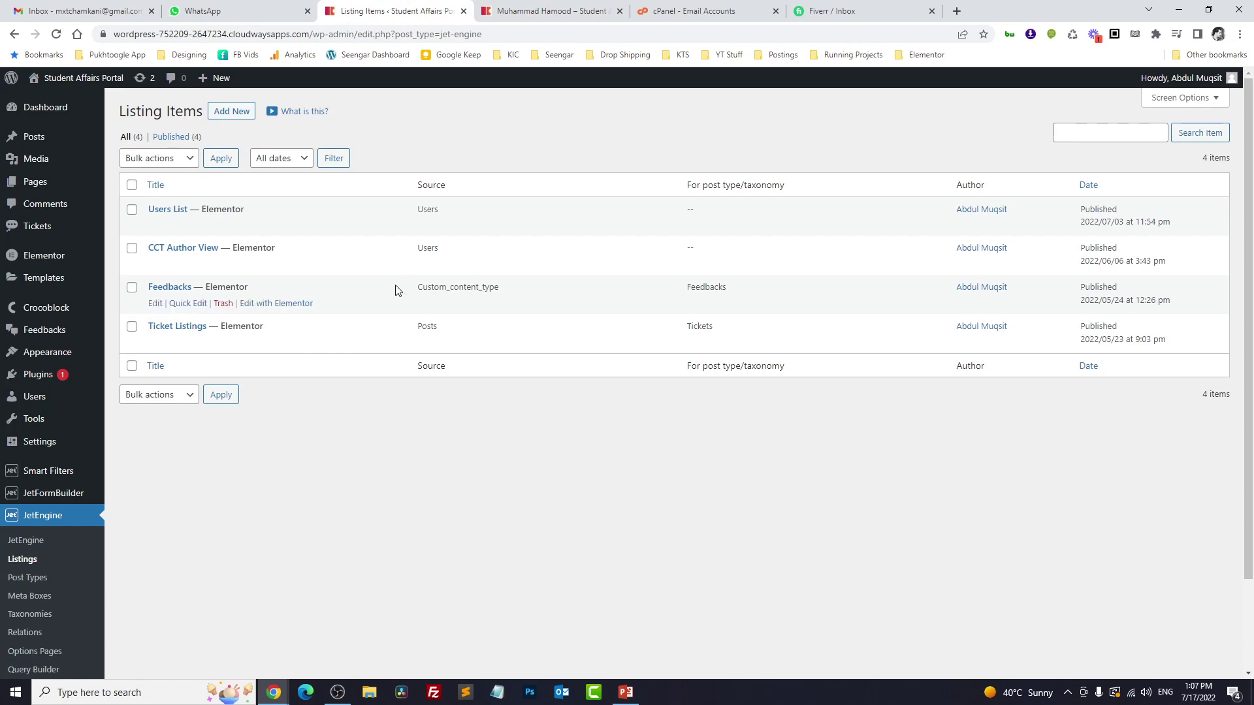
pyautogui.scroll(-2, 63, 576)
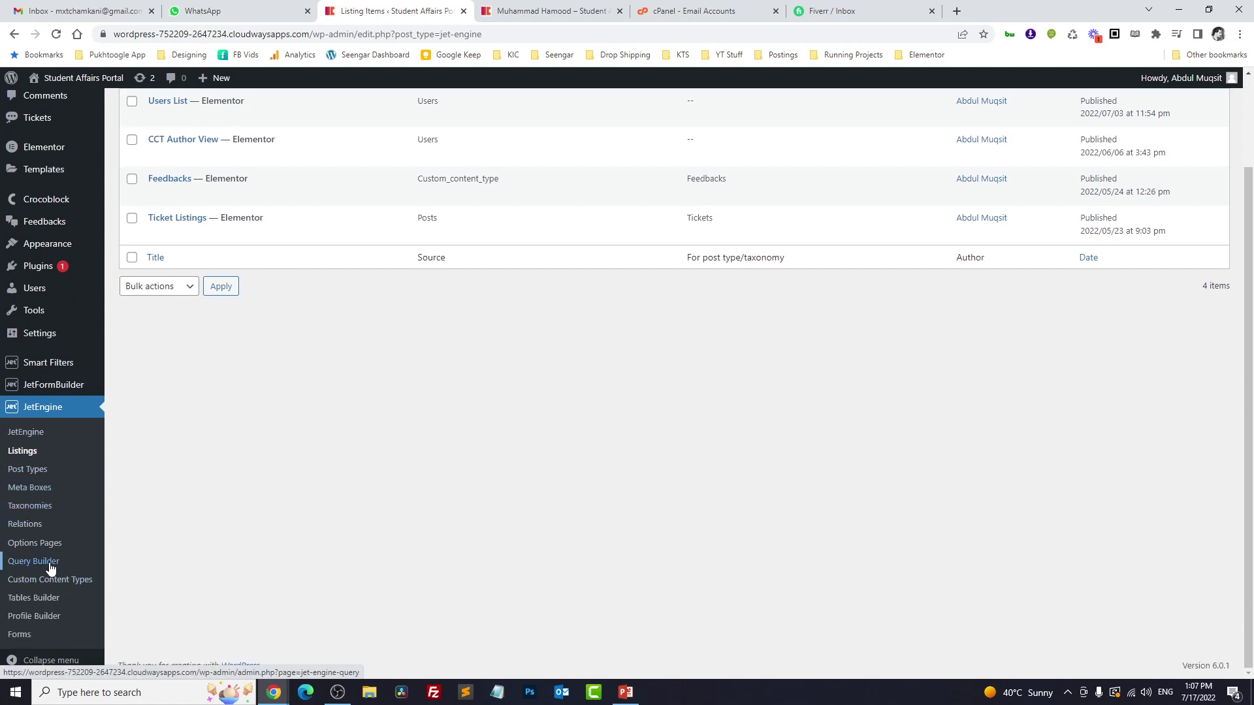
# Step: Create a new Query Builder query named 'Feedbacks Listings'
pyautogui.click(51, 569)
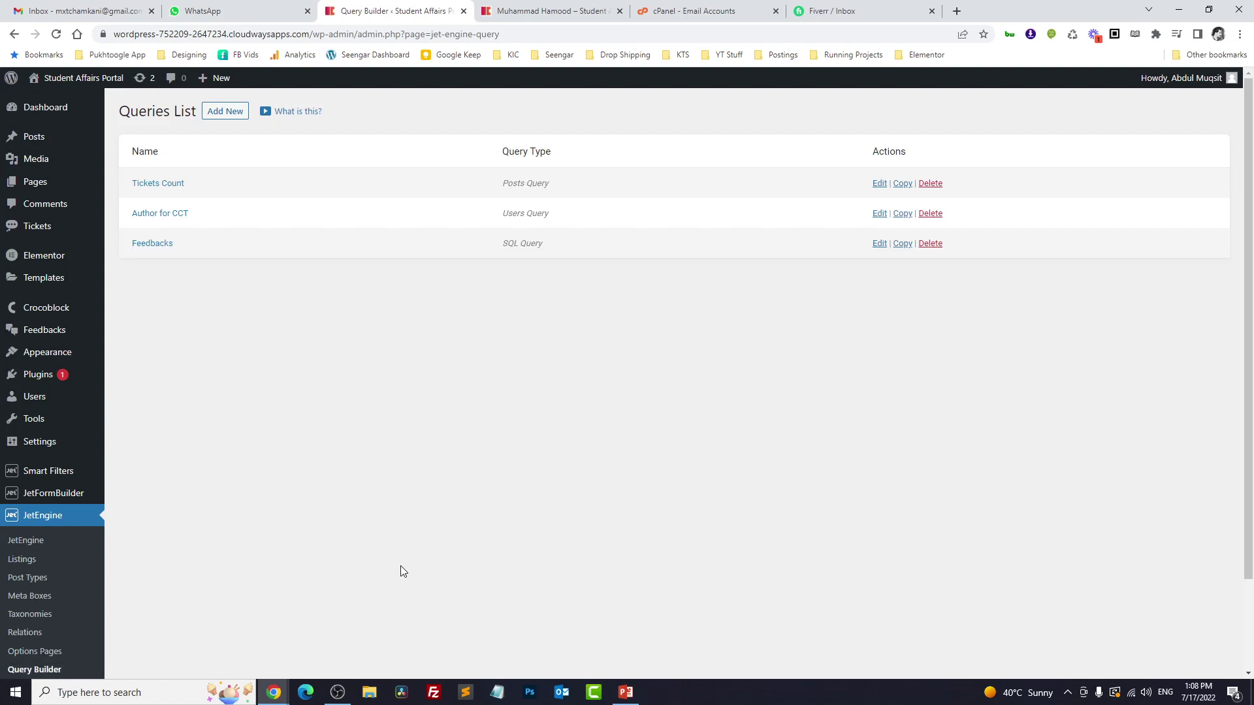
pyautogui.click(227, 113)
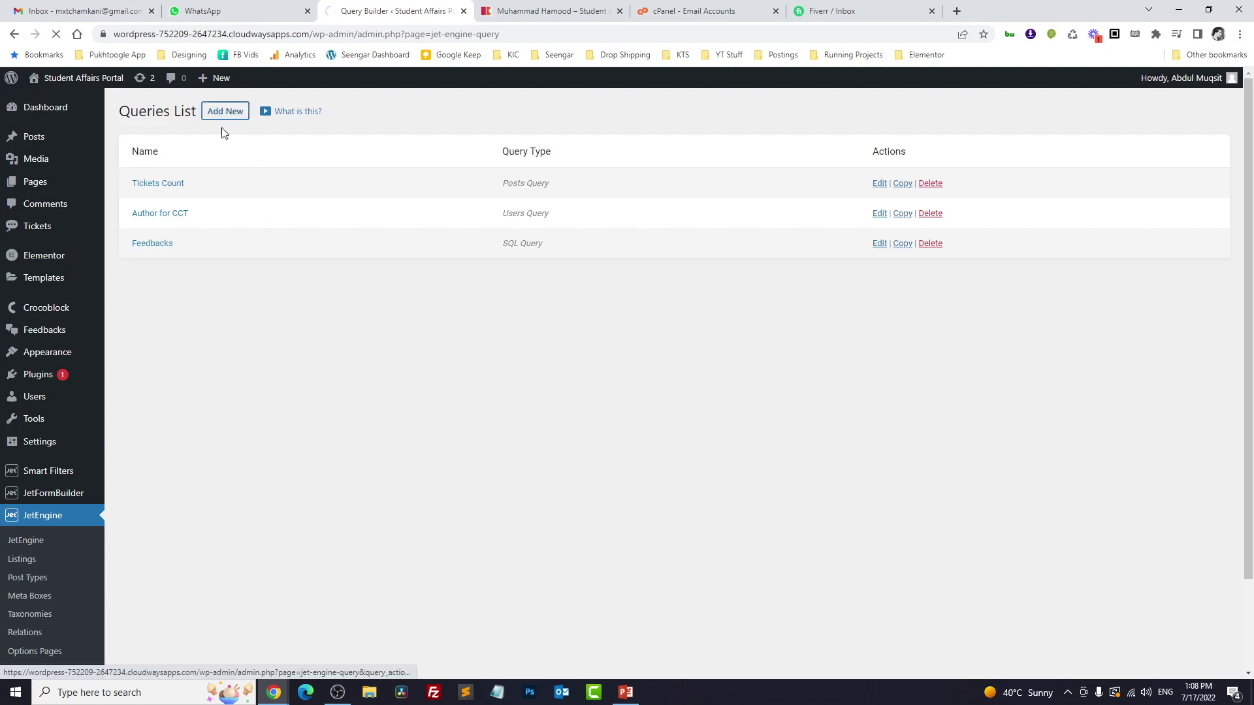
pyautogui.click(601, 242)
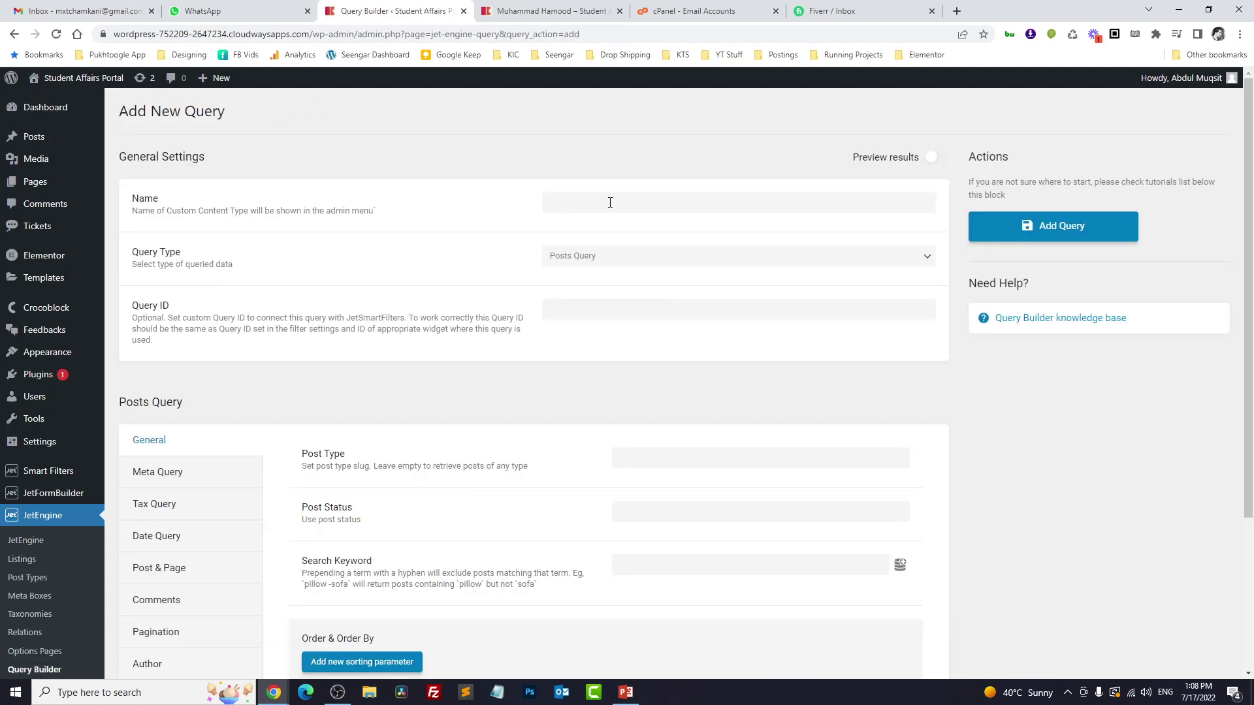
pyautogui.click(610, 203)
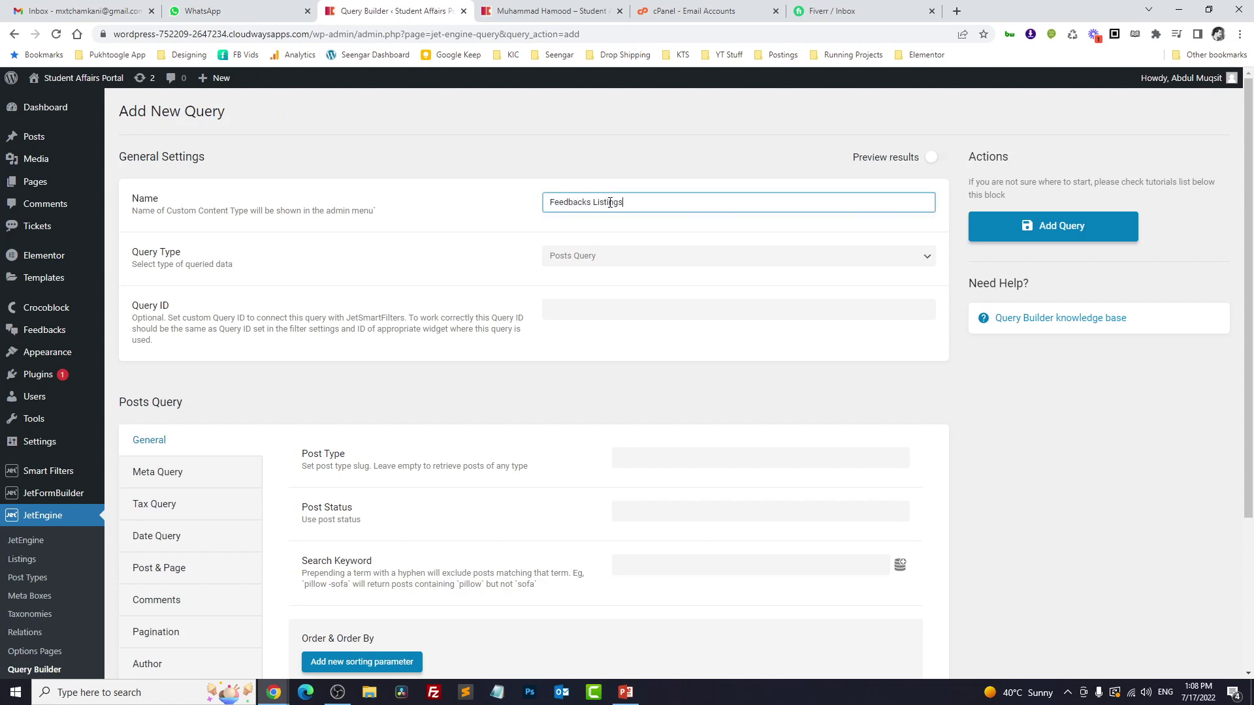
# Step: Set the query type to Custom Content Type Query from Feedbacks and add an empty clause
pyautogui.click(593, 257)
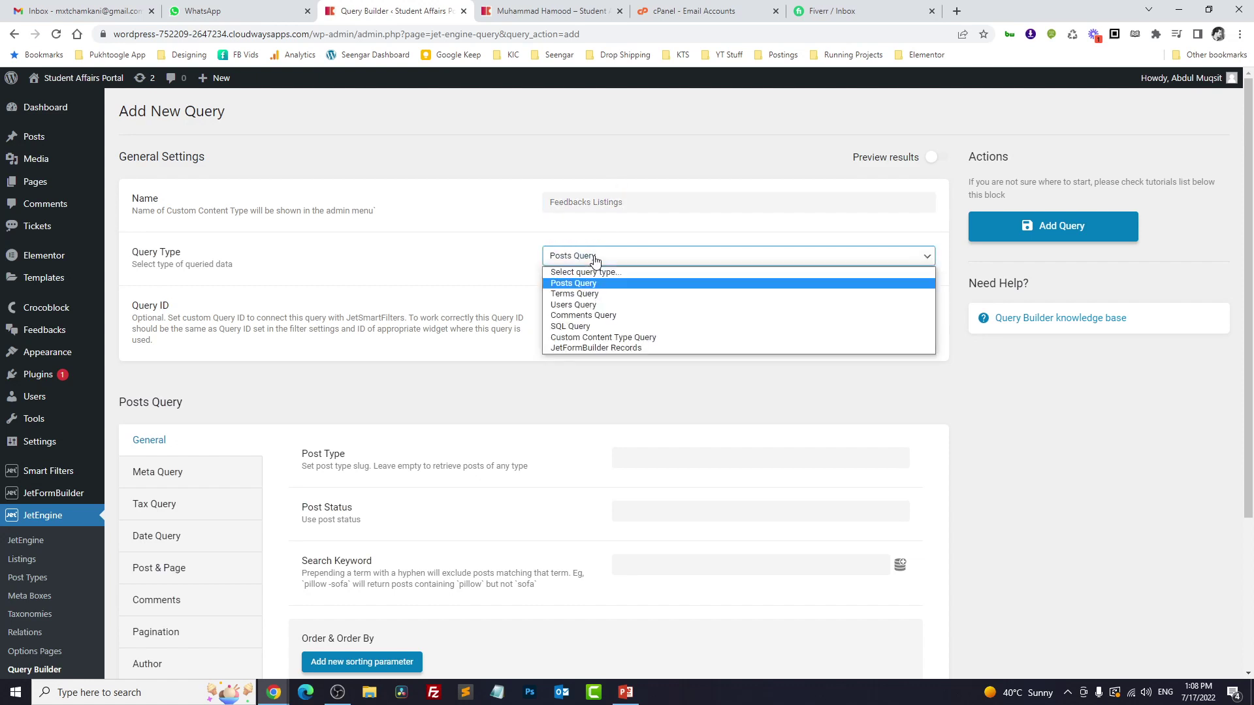
pyautogui.click(584, 338)
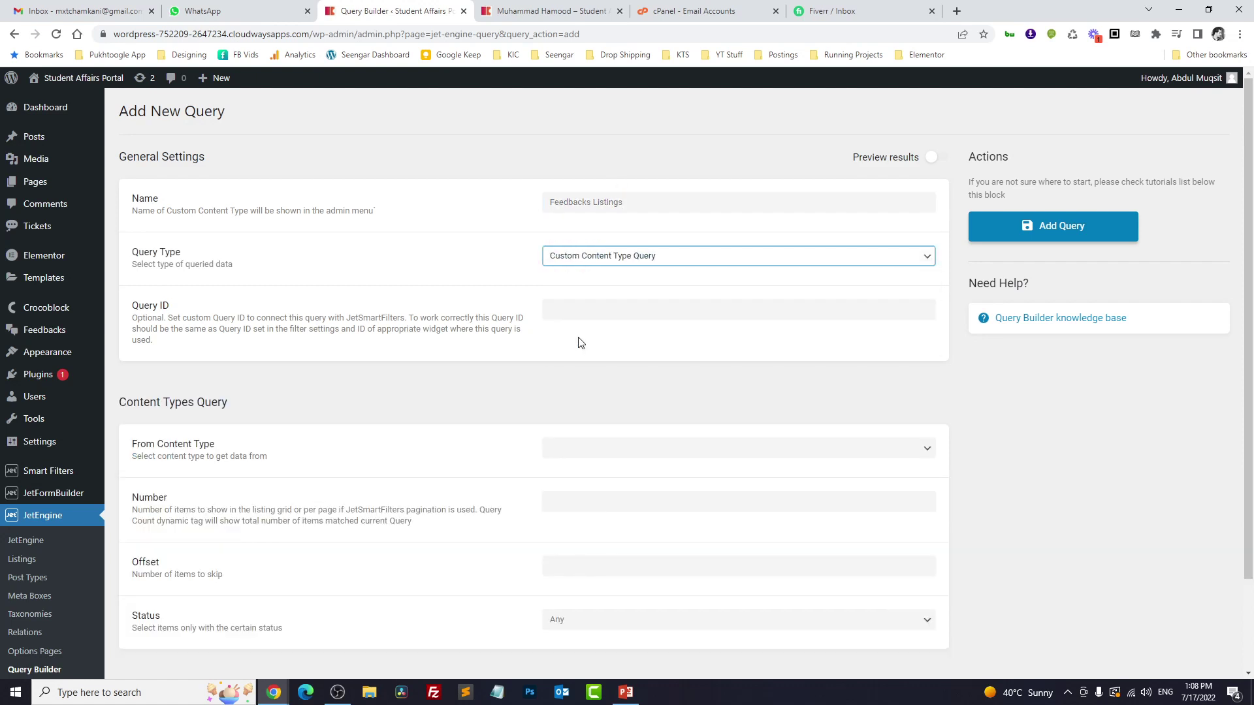
pyautogui.scroll(-2, 579, 341)
pyautogui.click(560, 340)
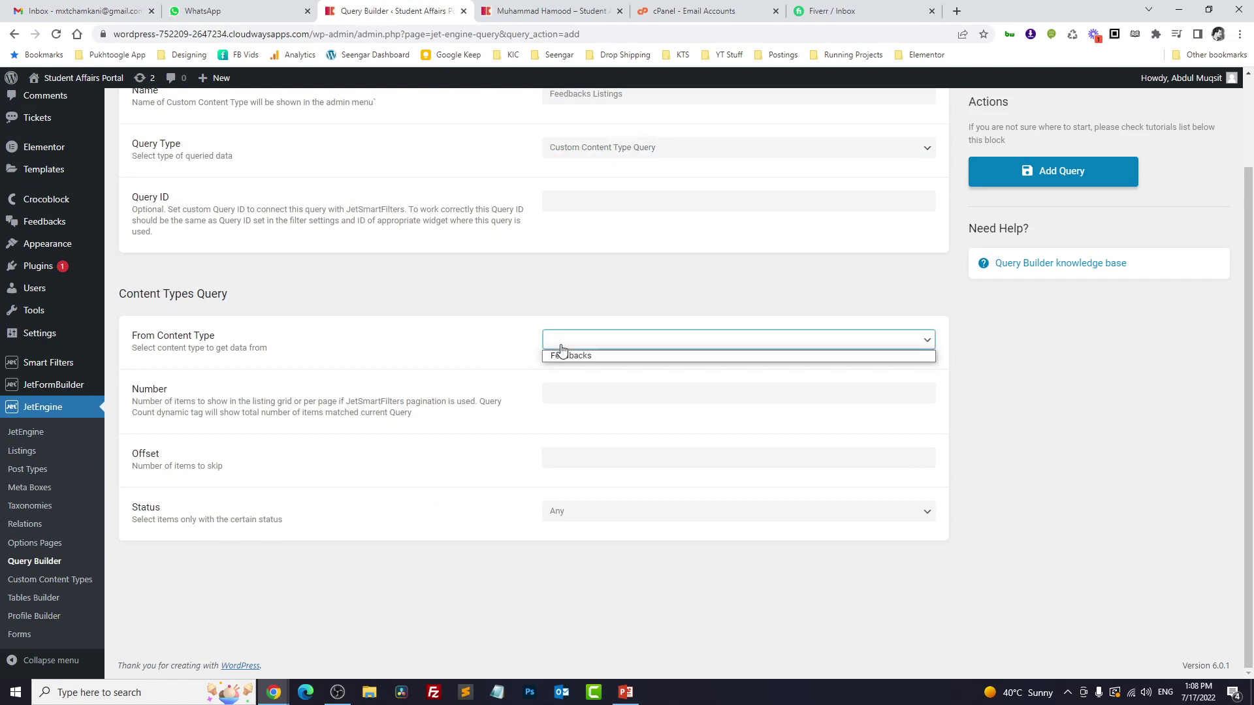
pyautogui.click(566, 358)
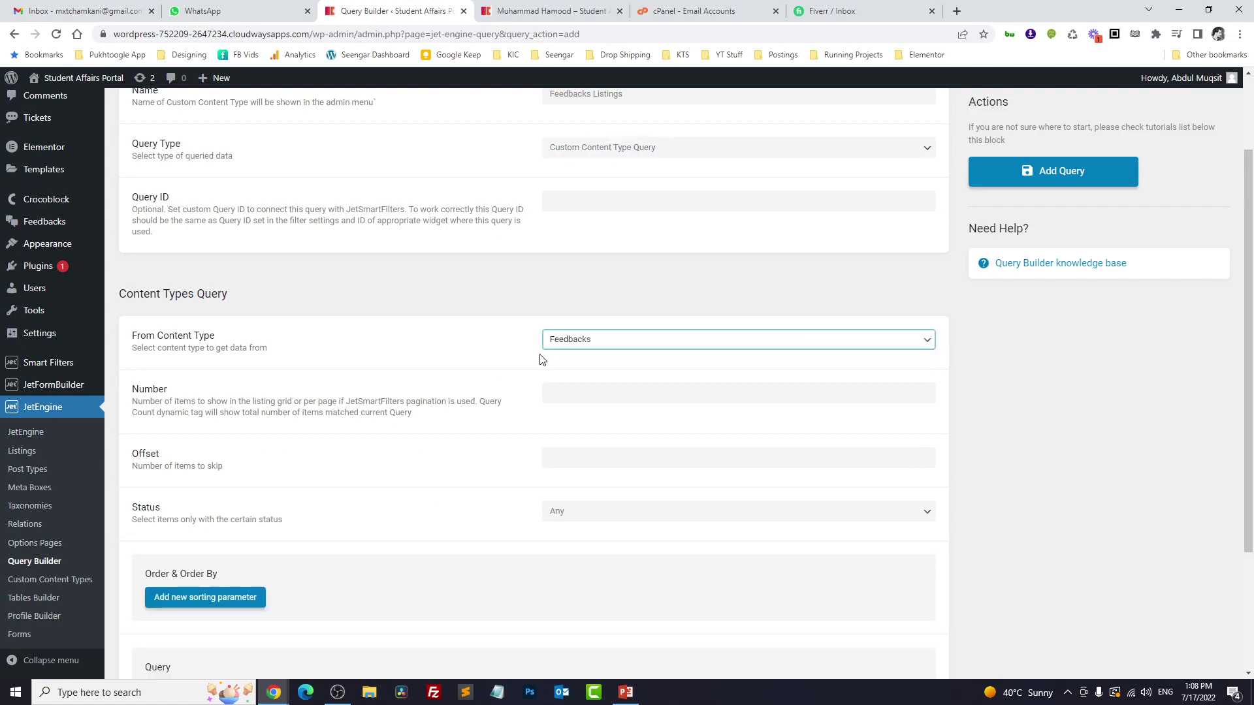
pyautogui.scroll(-2, 412, 334)
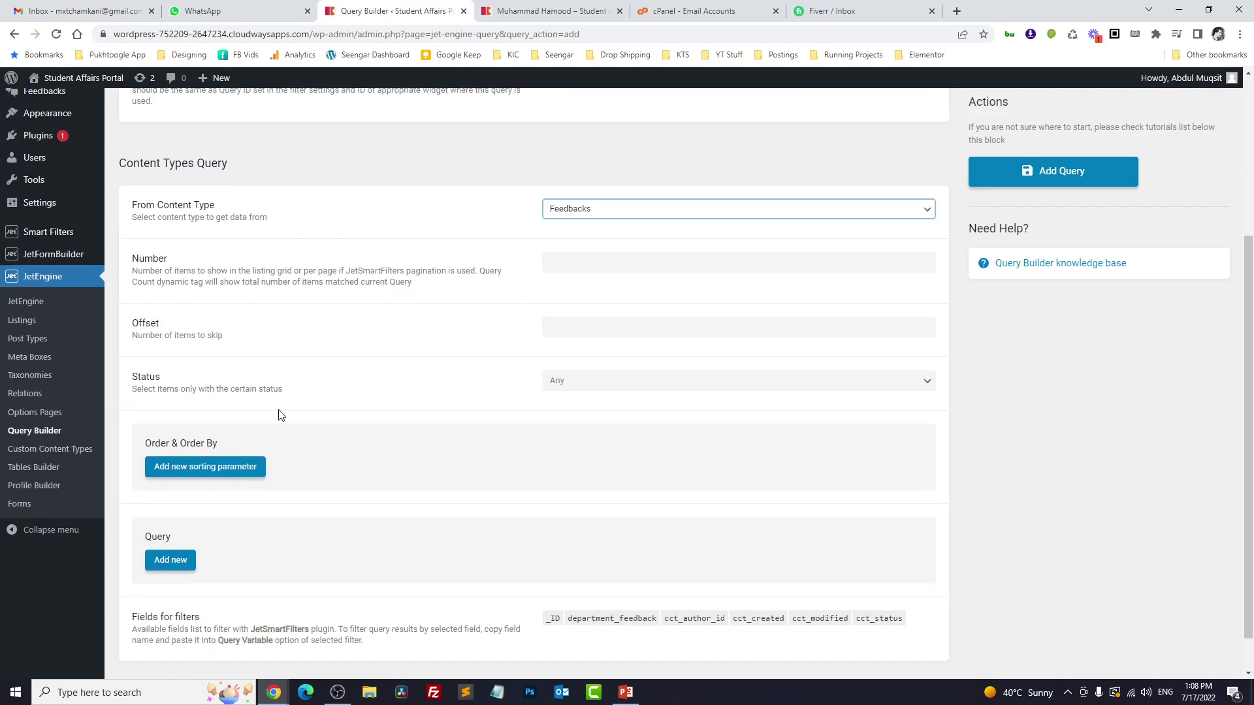
pyautogui.scroll(-1, 441, 349)
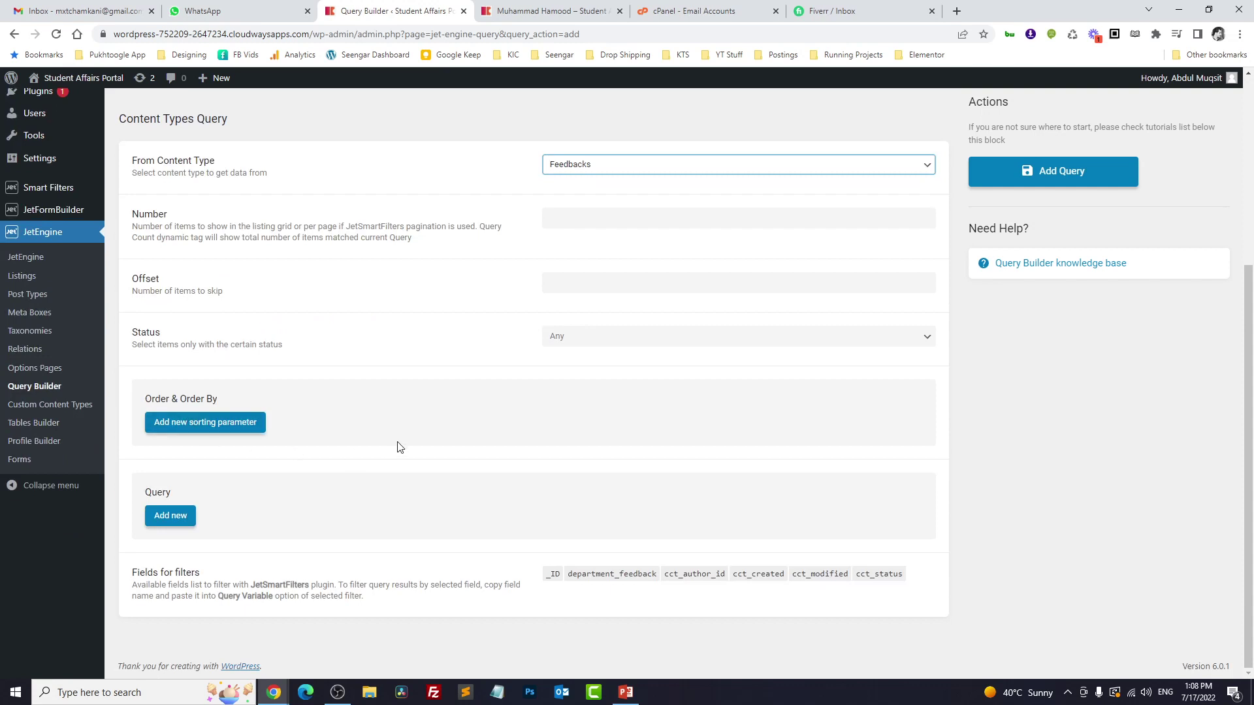
pyautogui.click(177, 520)
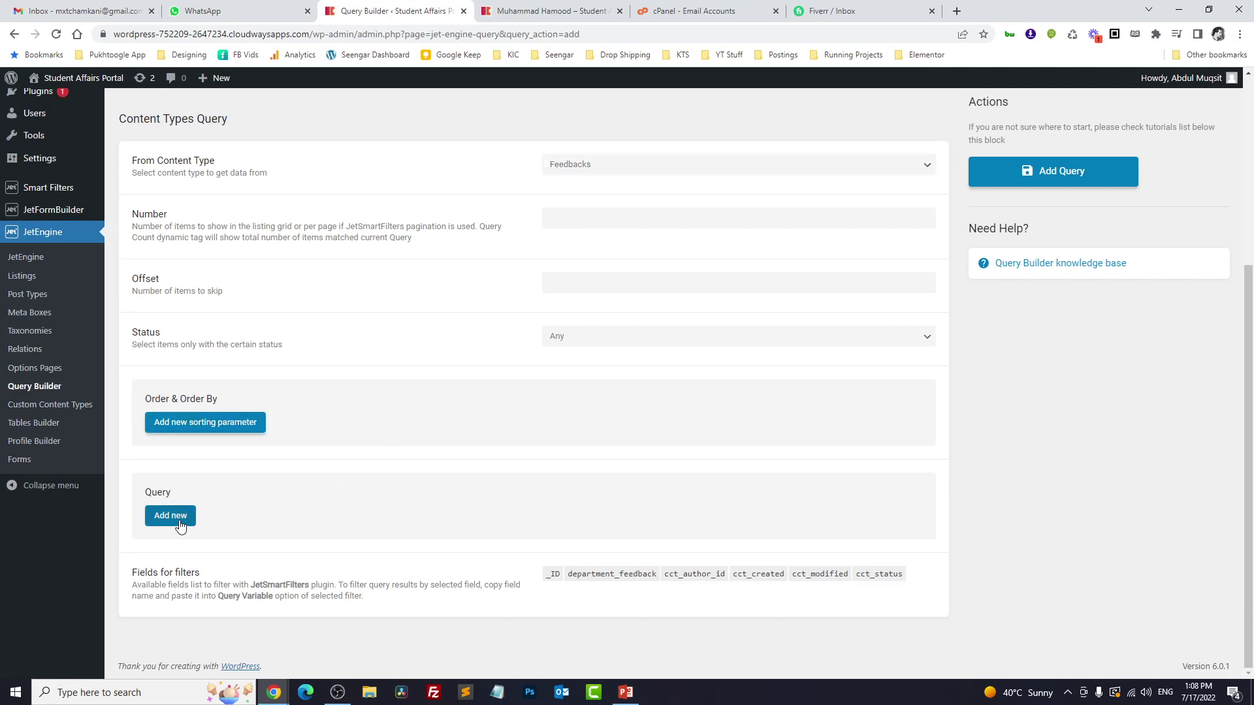
pyautogui.scroll(-4, 412, 447)
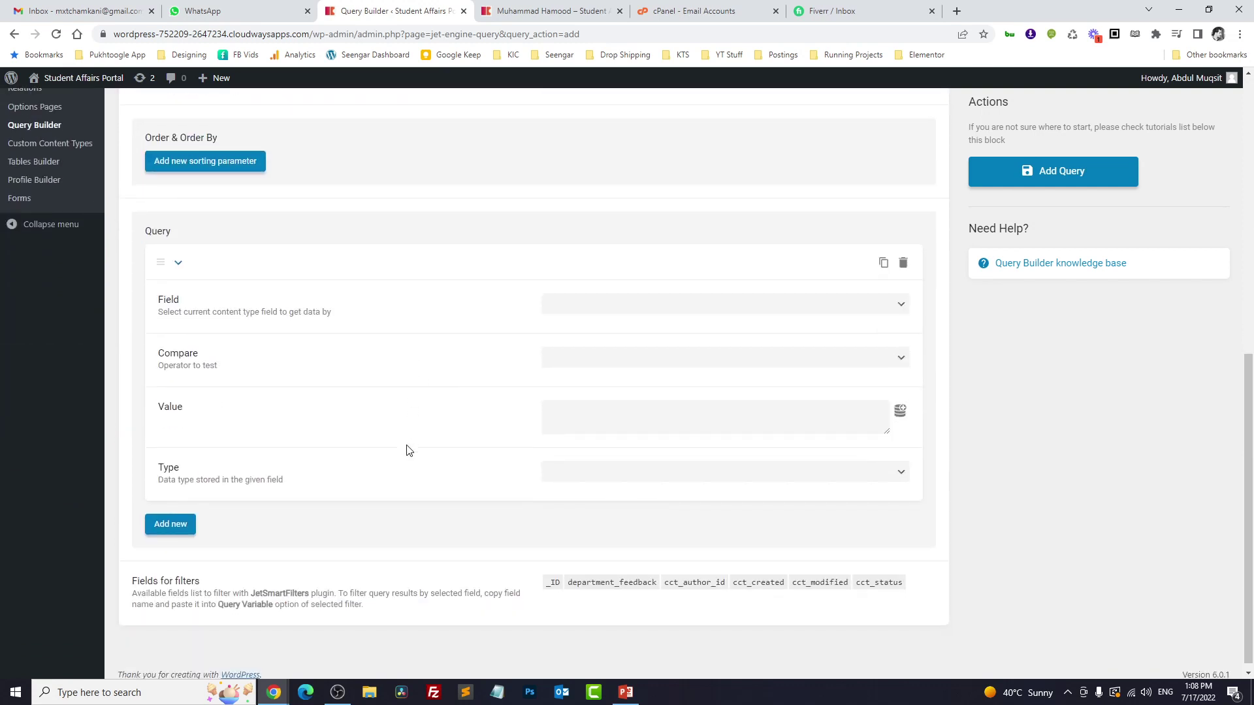
# Step: Set the clause Field to Item ID and Compare to Equal (=), then list the value macros
pyautogui.click(570, 309)
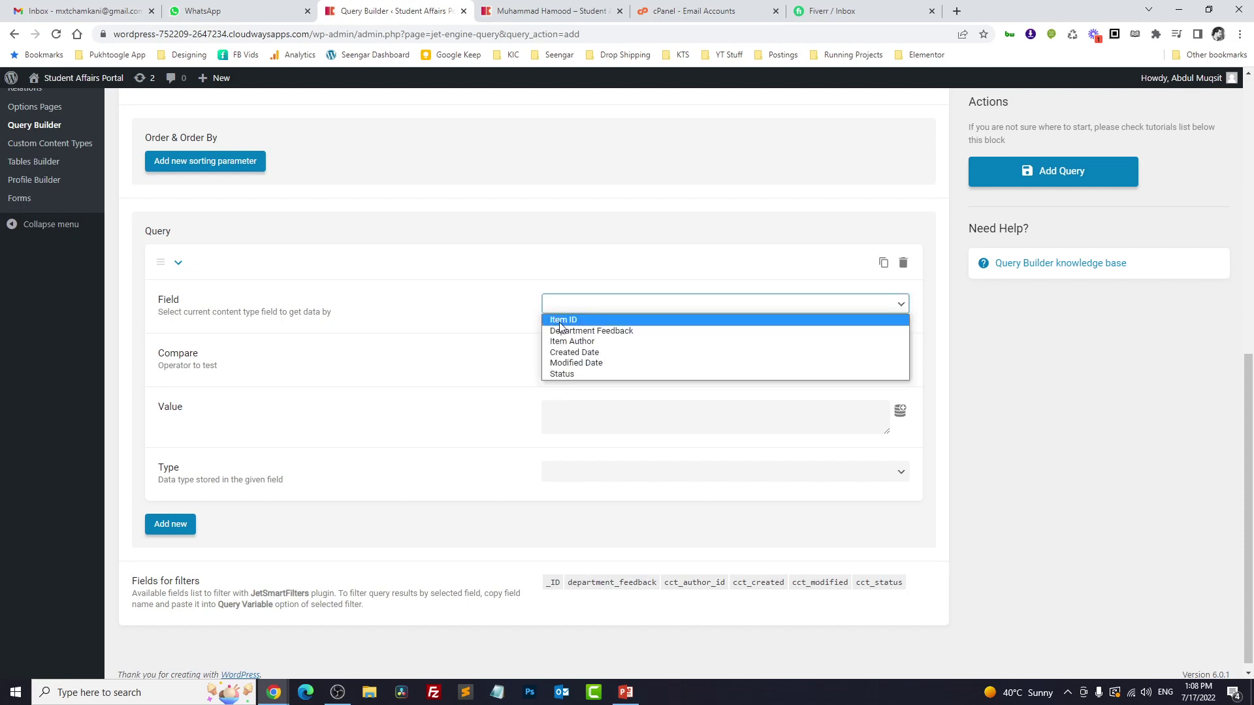
pyautogui.click(560, 327)
pyautogui.click(560, 358)
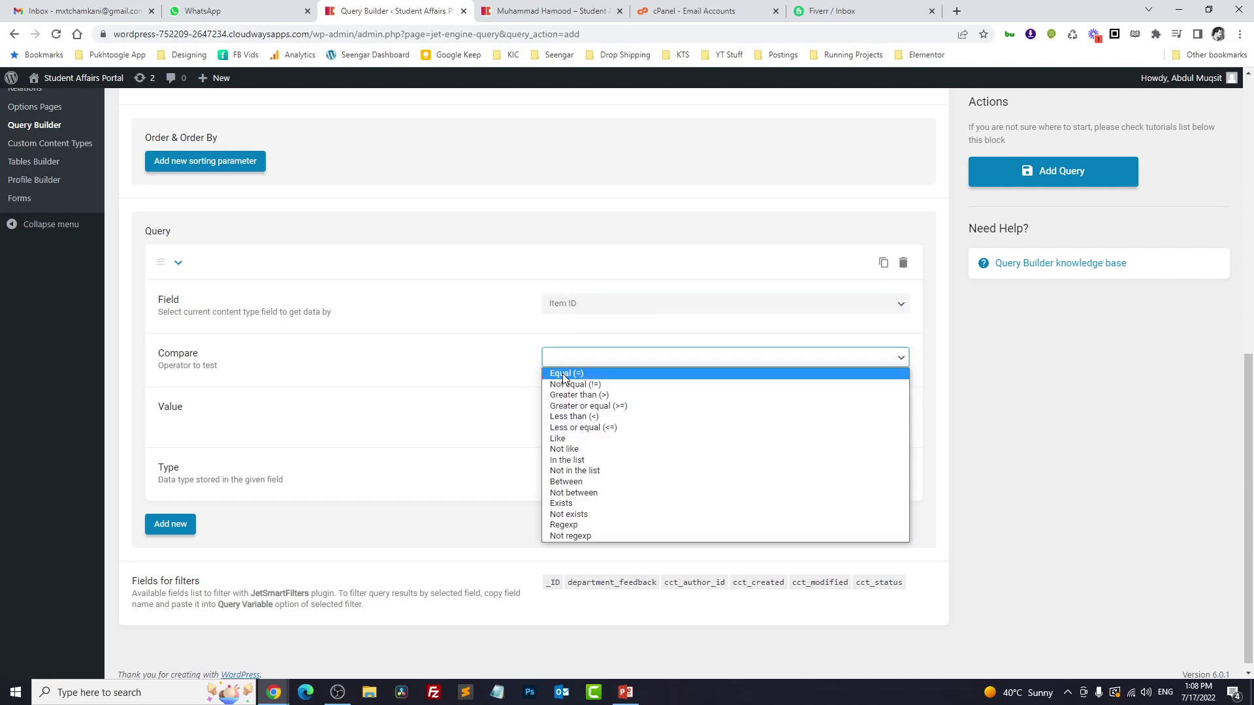
pyautogui.click(563, 374)
pyautogui.click(579, 418)
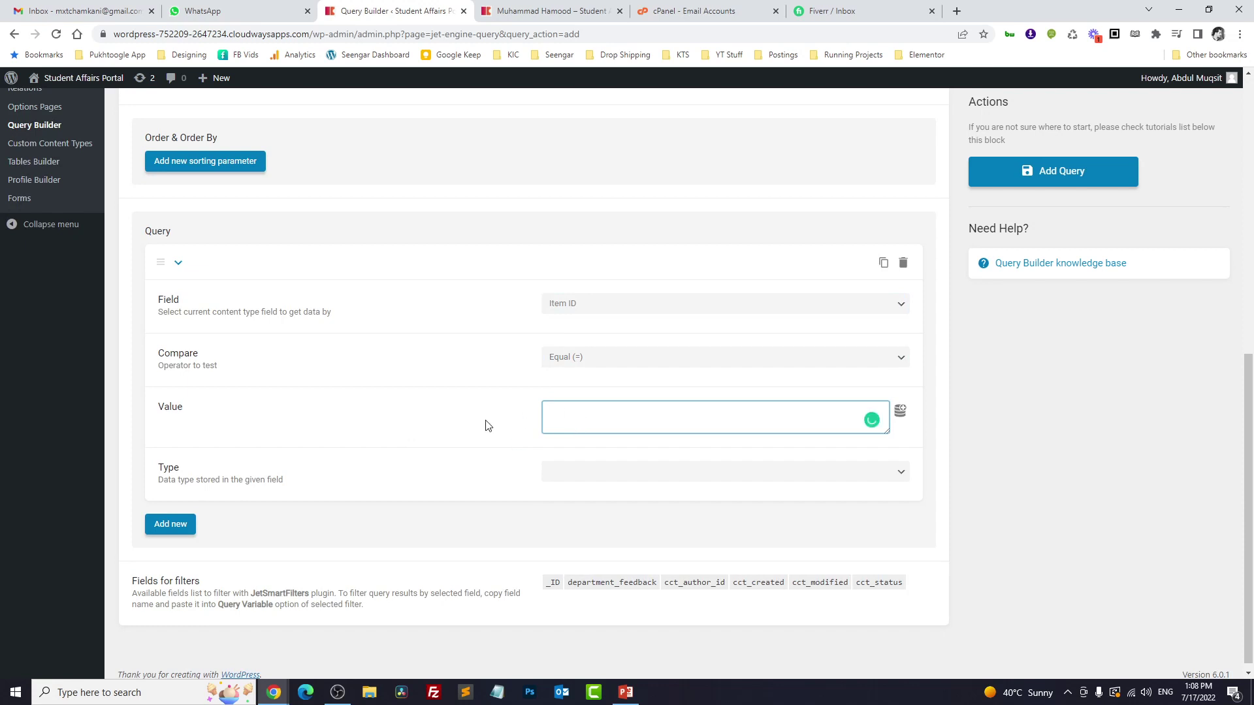
pyautogui.click(900, 410)
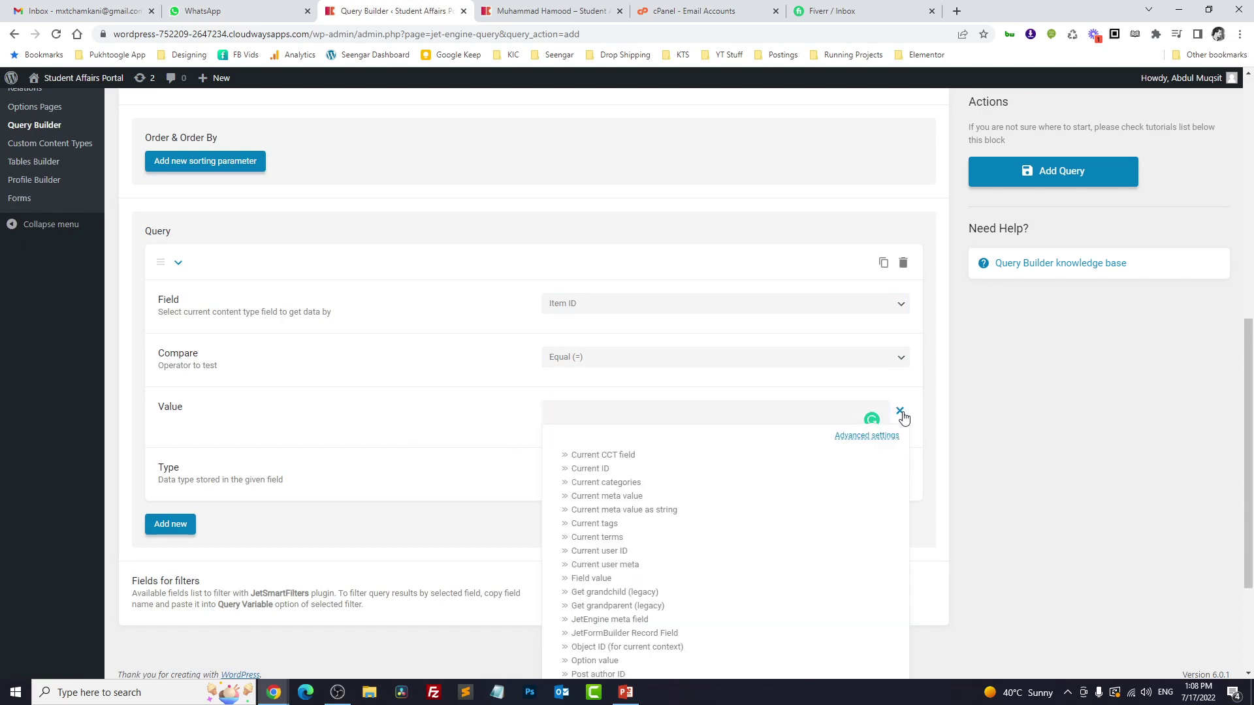
pyautogui.scroll(-2, 516, 405)
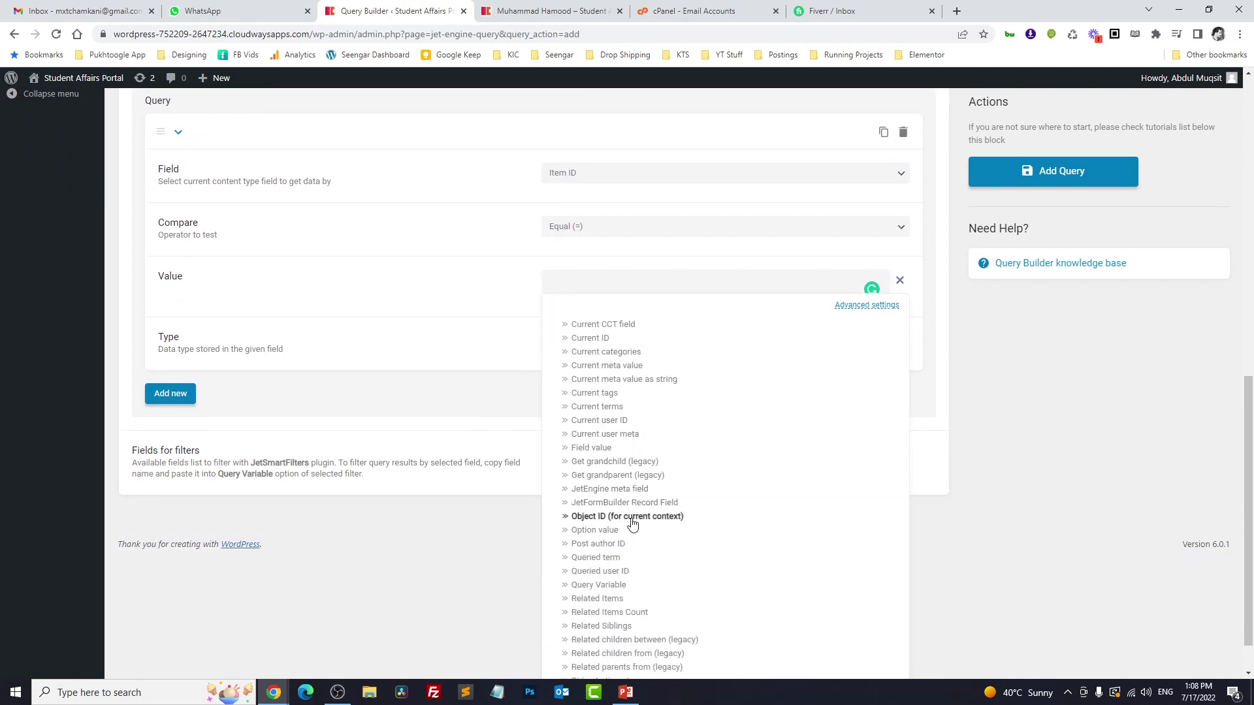
pyautogui.scroll(-1, 732, 529)
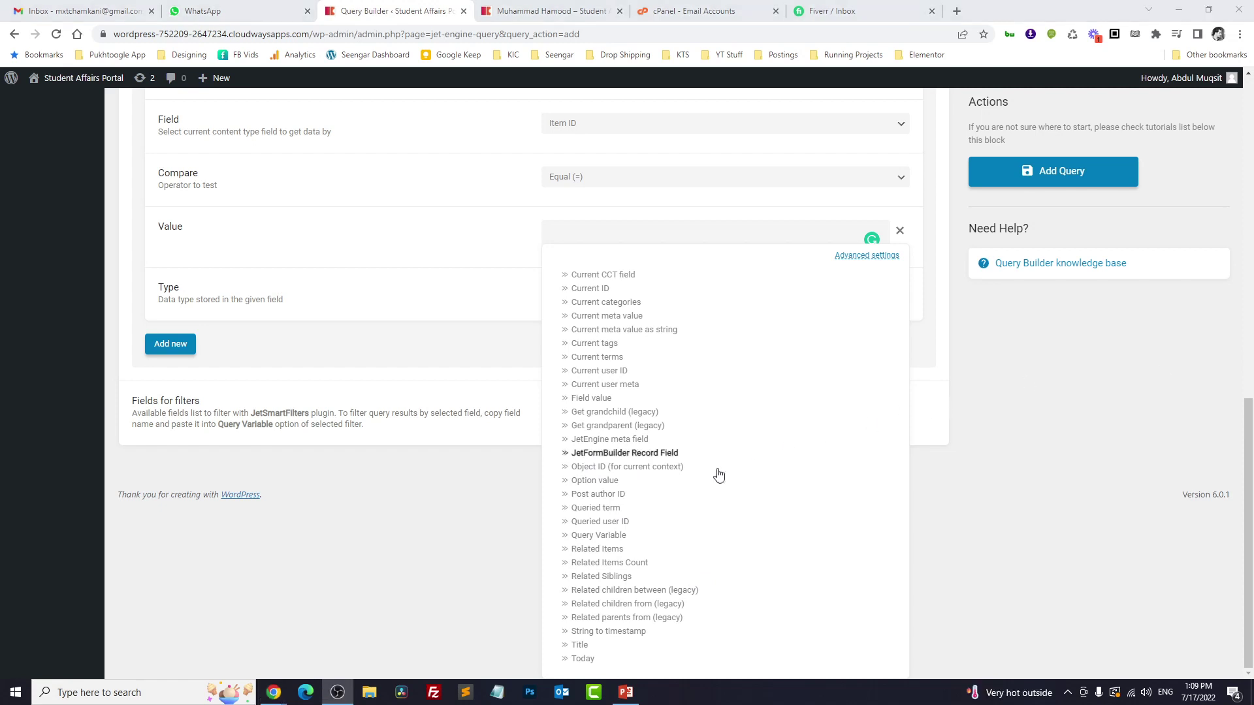
# Step: Apply the Related Items macro: Tickets to Feedback relation, Child Object, Current Object ID
pyautogui.click(607, 550)
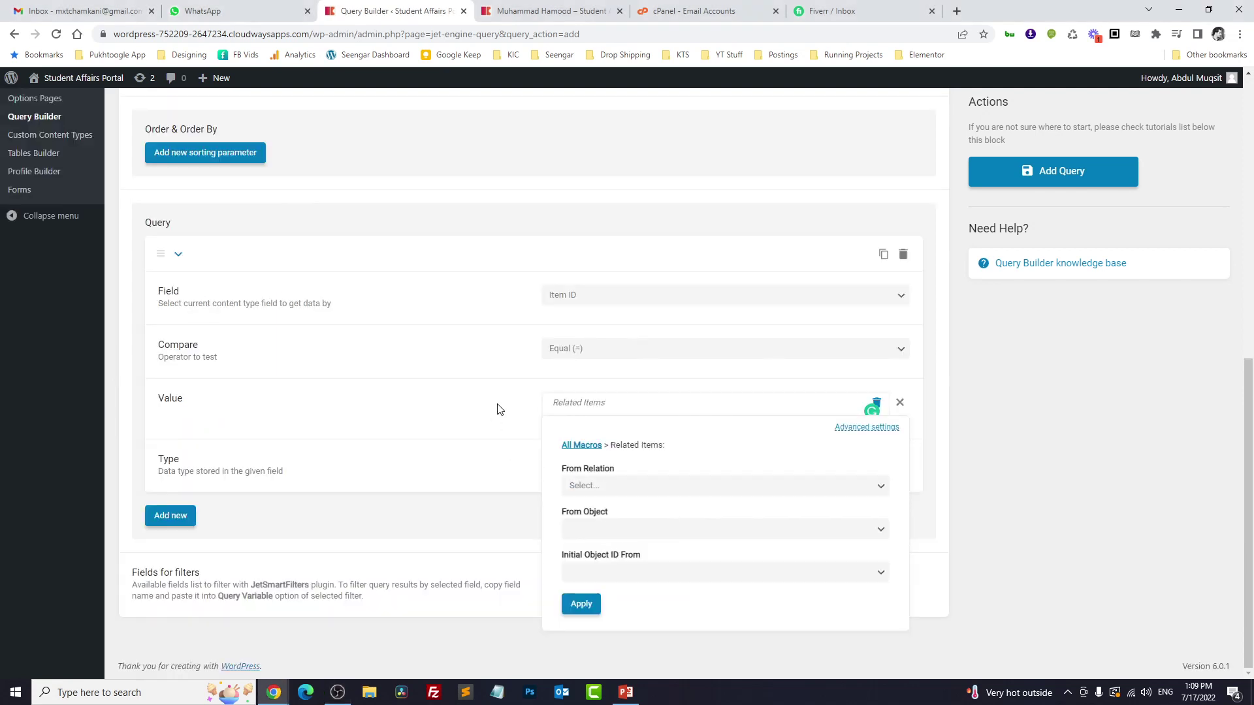
pyautogui.click(604, 488)
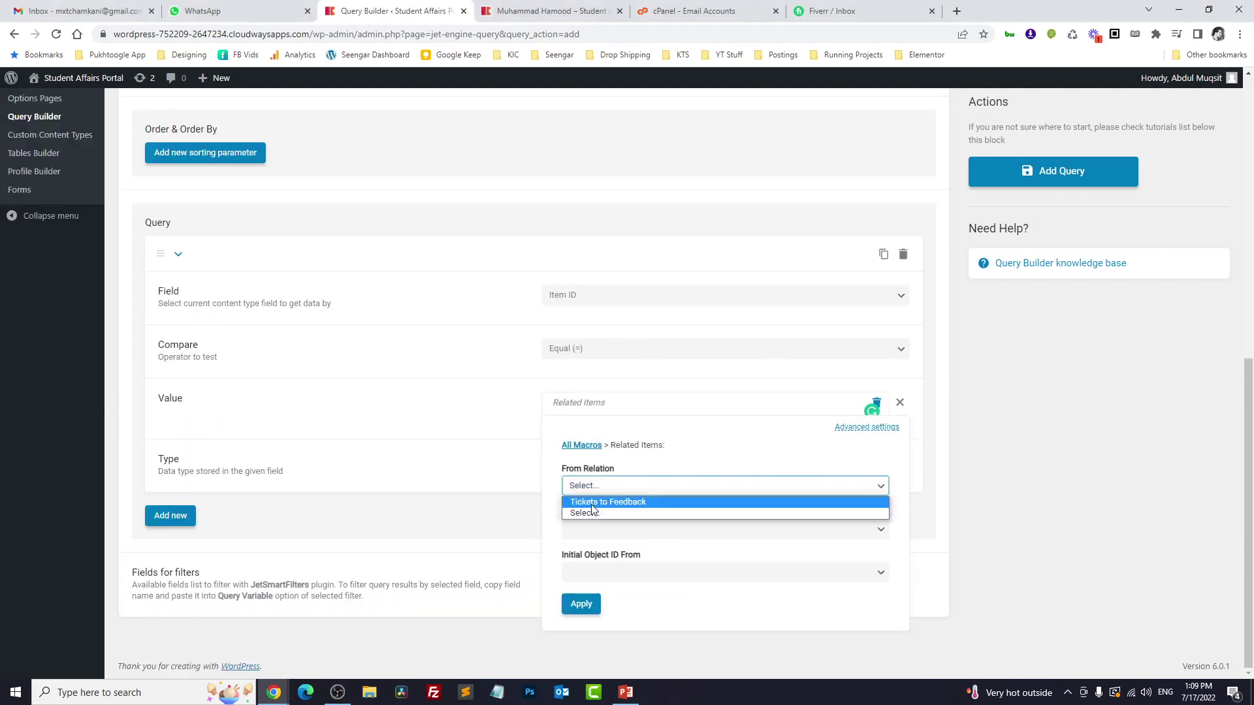
pyautogui.click(592, 503)
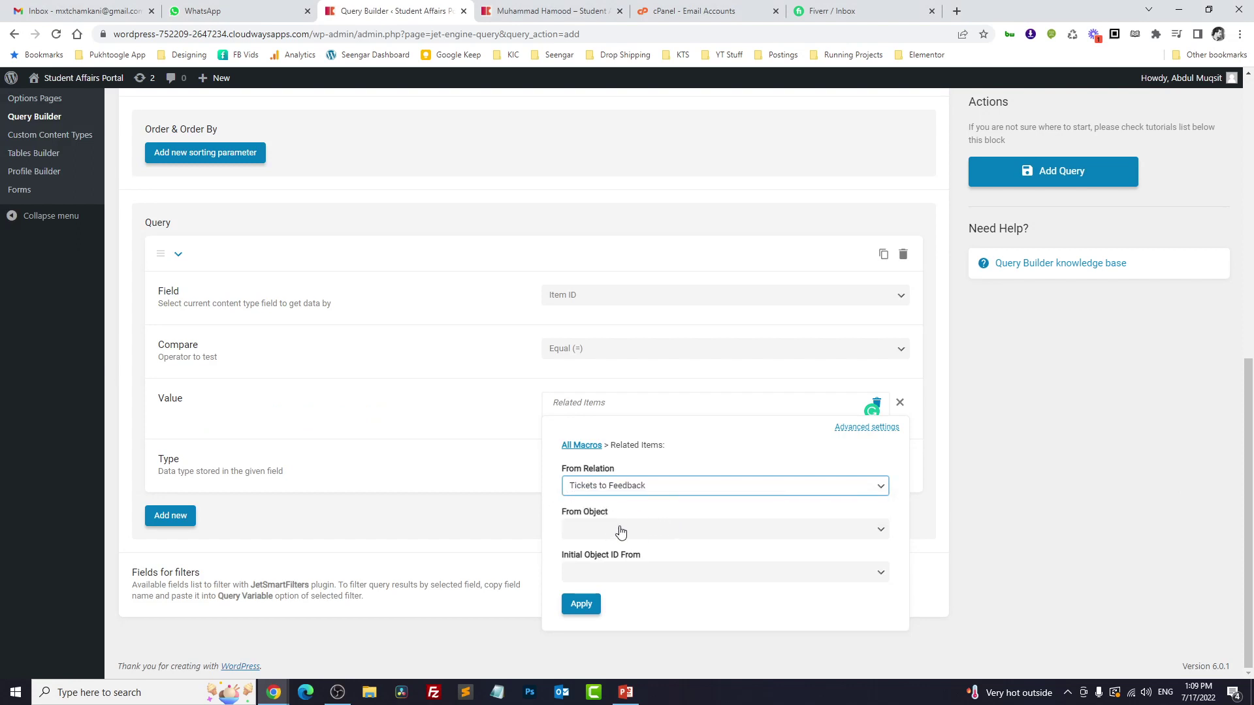
pyautogui.click(612, 535)
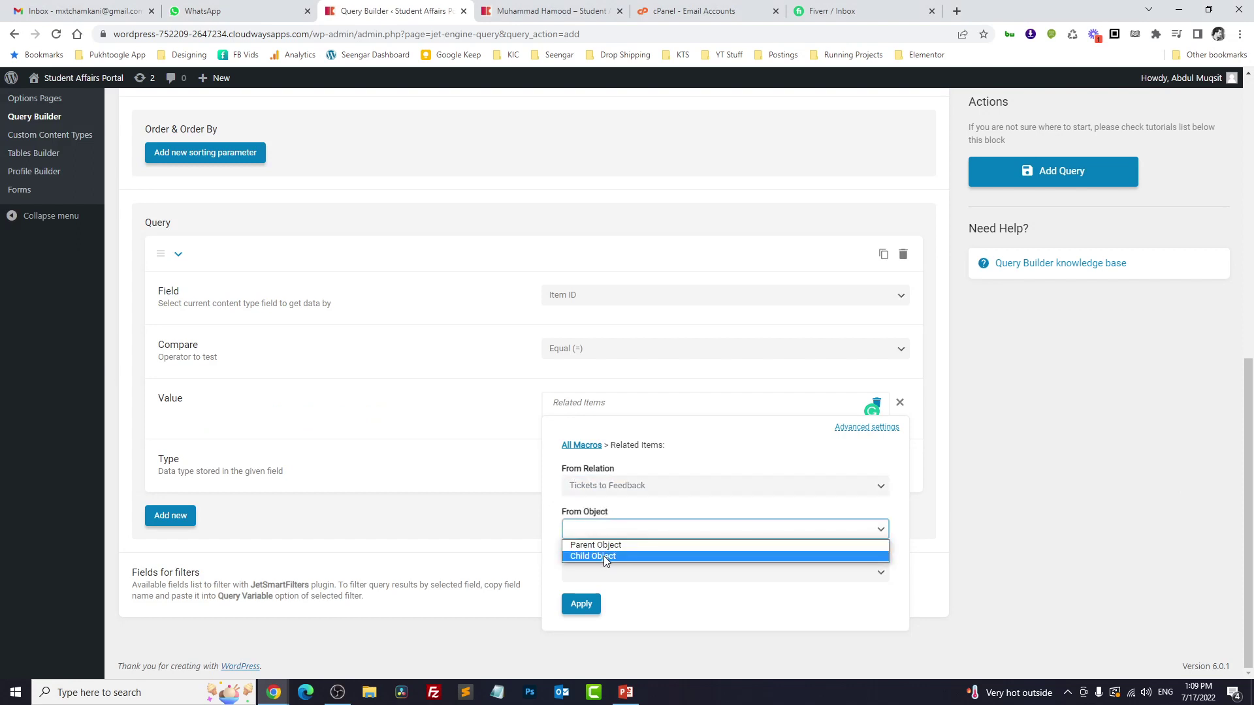
pyautogui.click(604, 557)
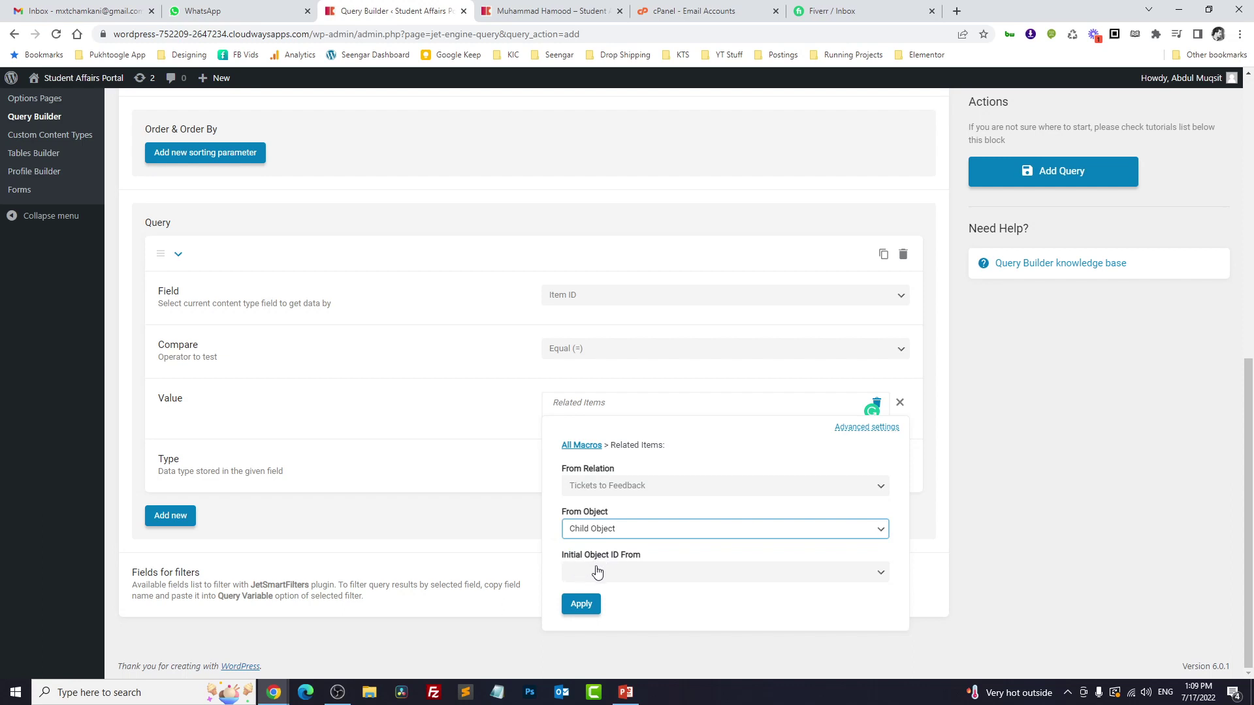
pyautogui.click(626, 575)
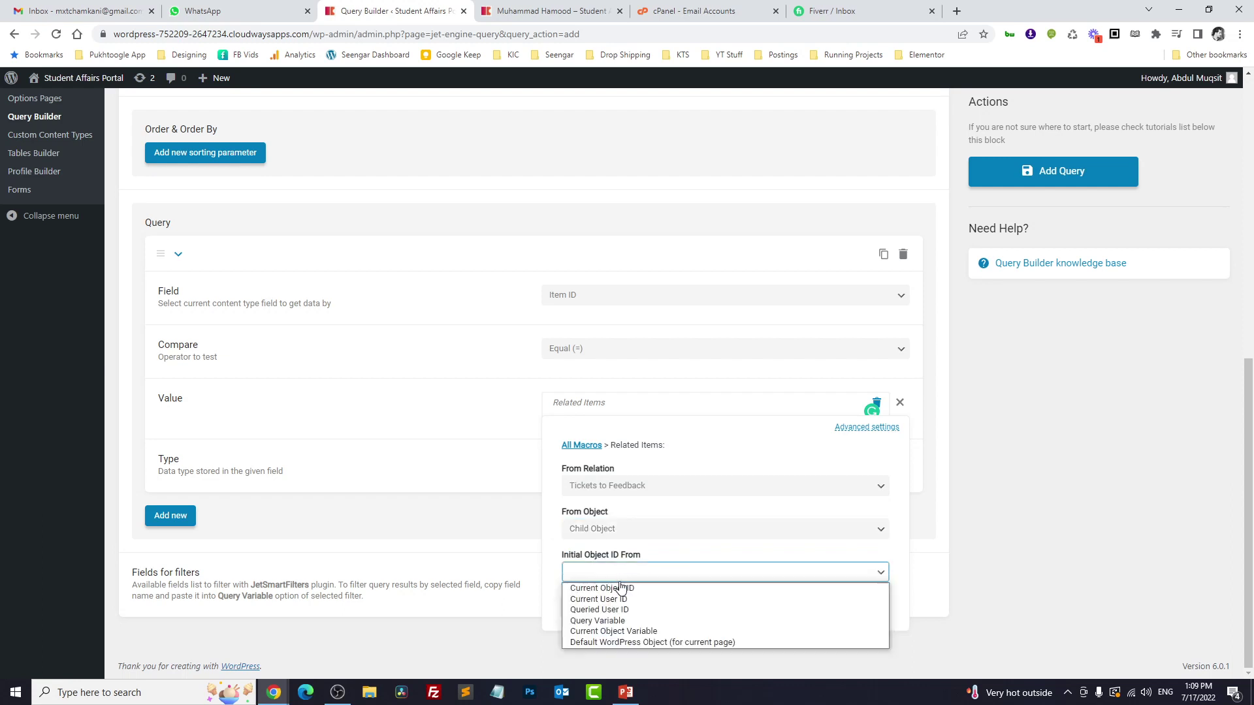
pyautogui.click(624, 588)
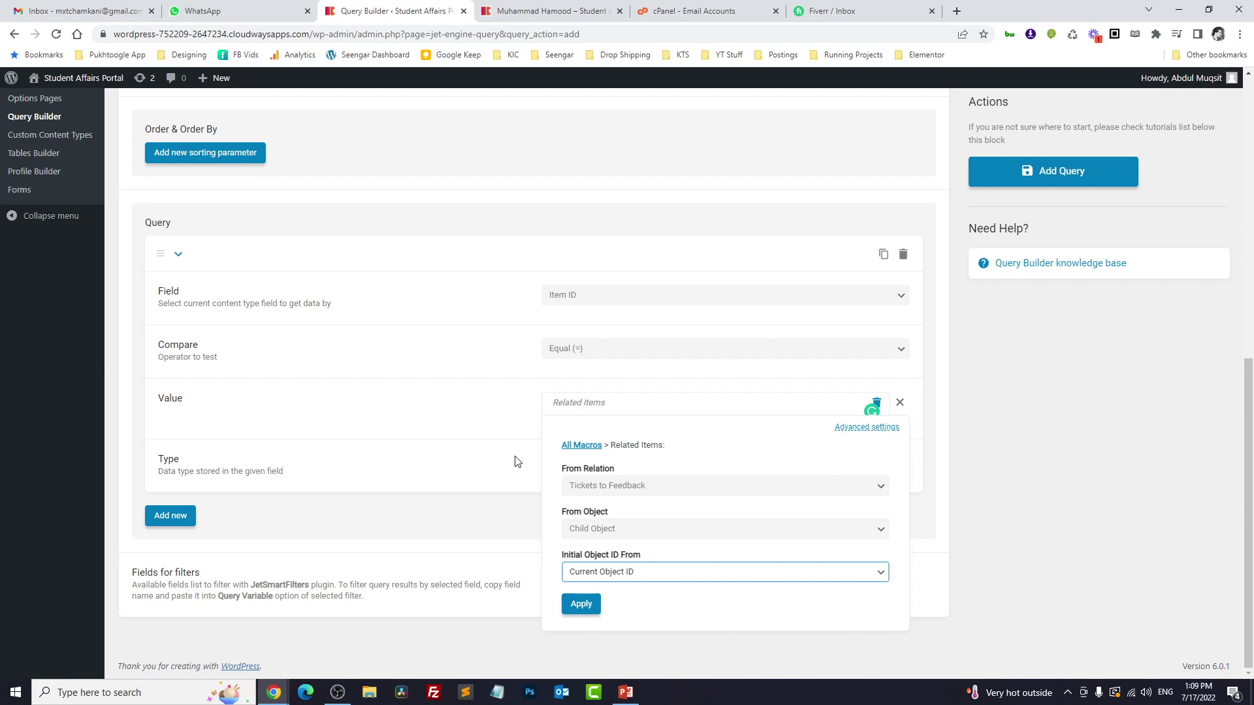
pyautogui.click(601, 572)
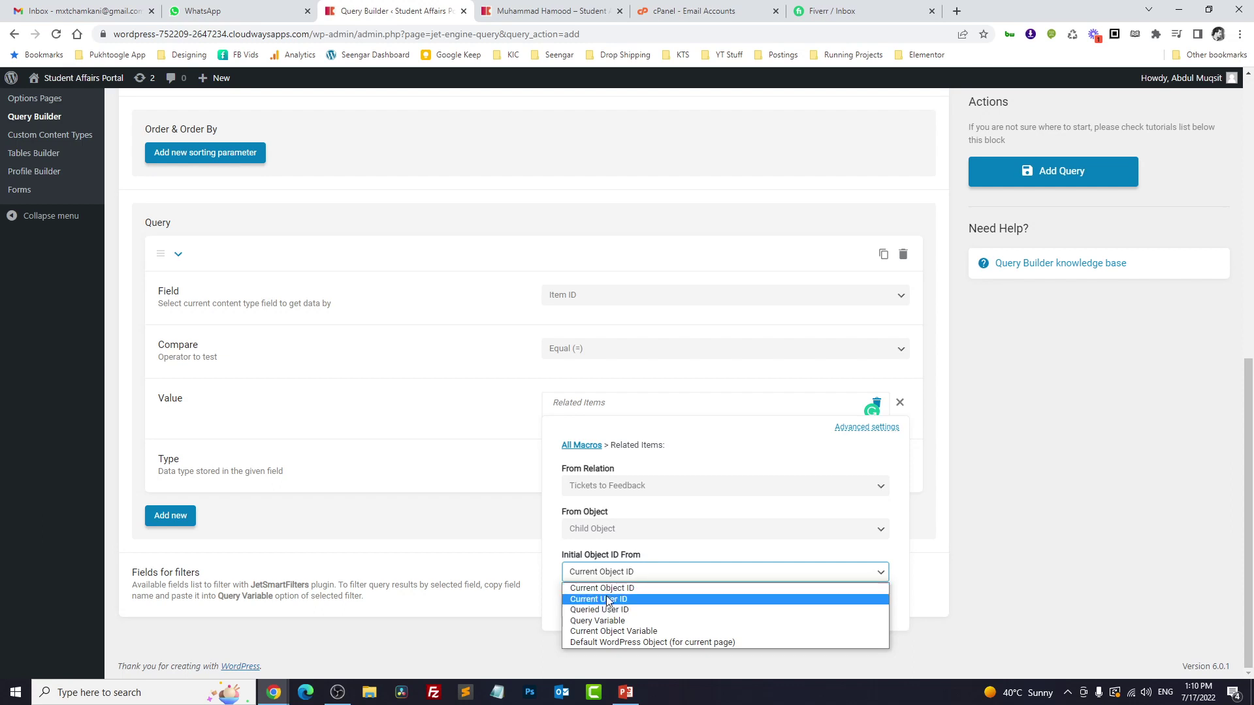
pyautogui.click(591, 589)
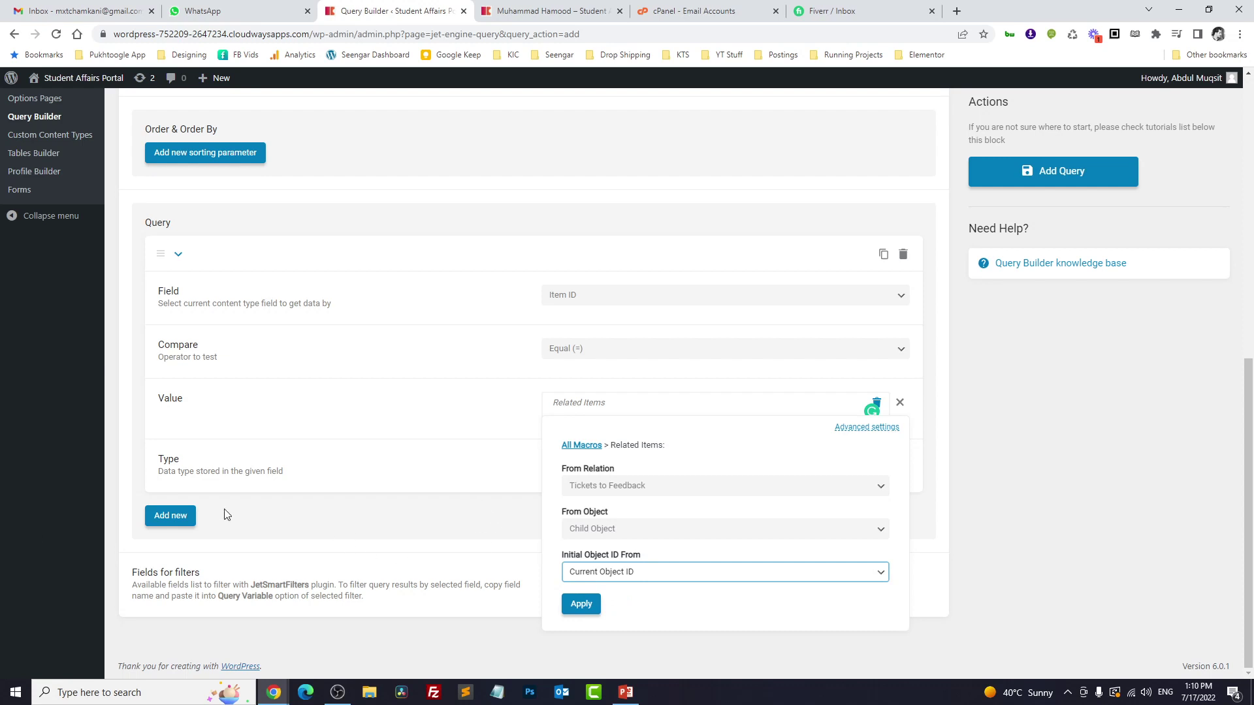
pyautogui.click(581, 605)
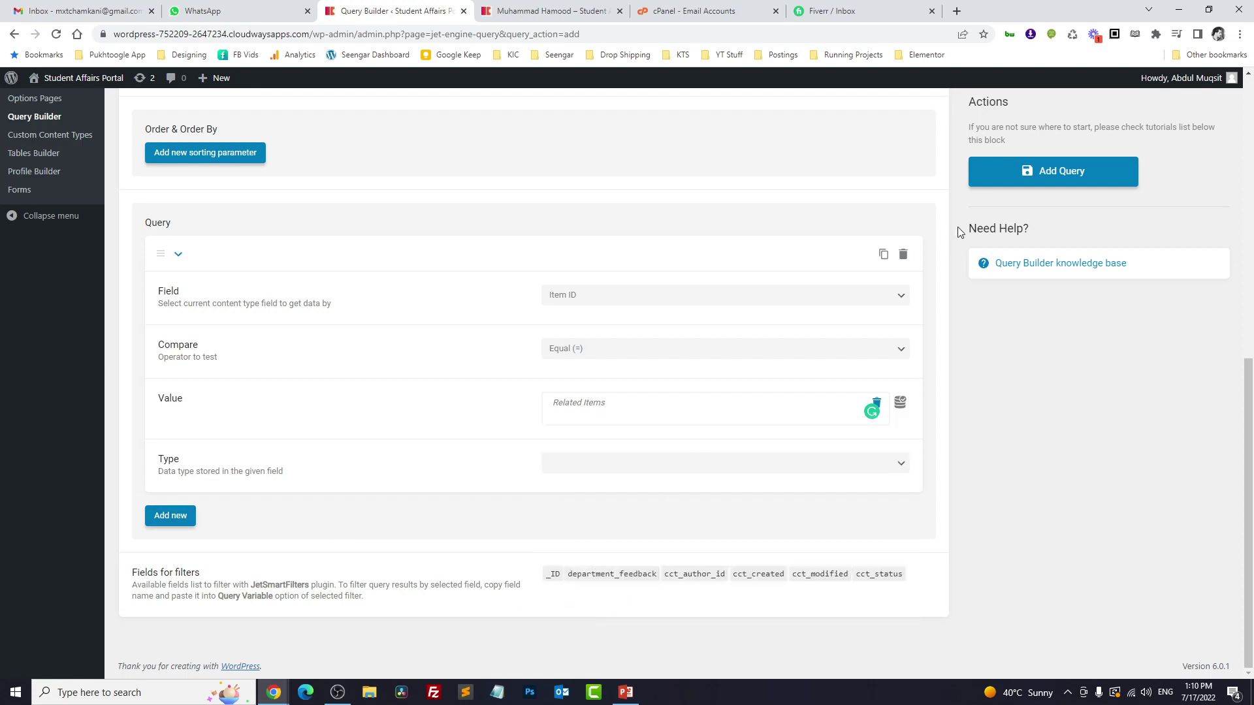
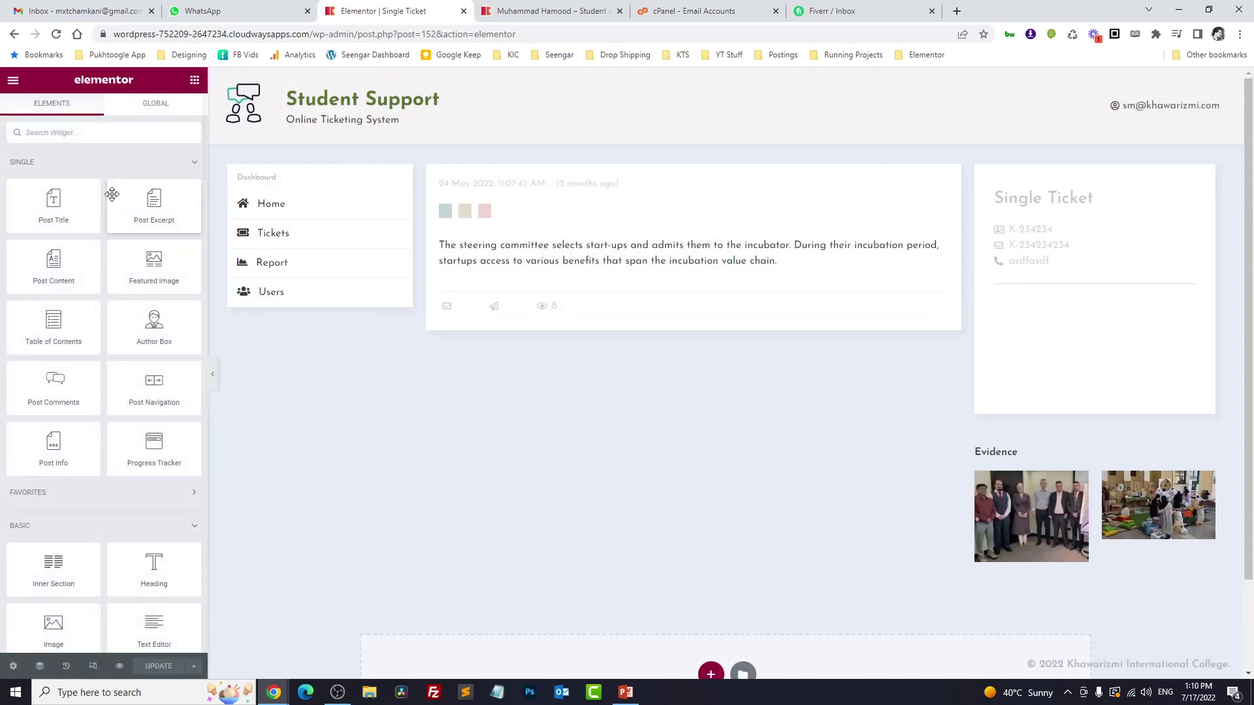
# Step: Drag a Heading widget onto the Single Ticket template just below the ticket details card
pyautogui.moveTo(167, 578); pyautogui.dragTo(543, 330)
# Step: Retitle the heading 'Replies from Department' and set its HTML tag to H4
pyautogui.moveTo(118, 195); pyautogui.dragTo(2, 208)
pyautogui.write('Replies from Department')
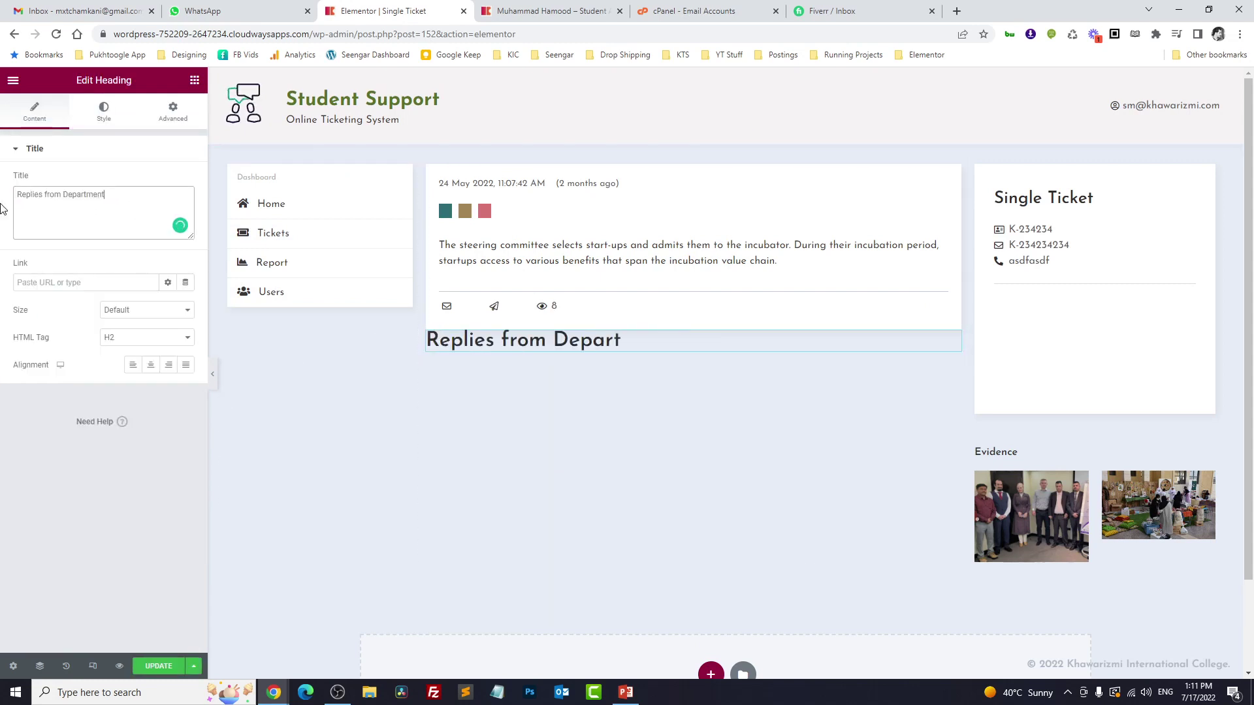
pyautogui.write('s')
pyautogui.click(173, 108)
pyautogui.click(46, 112)
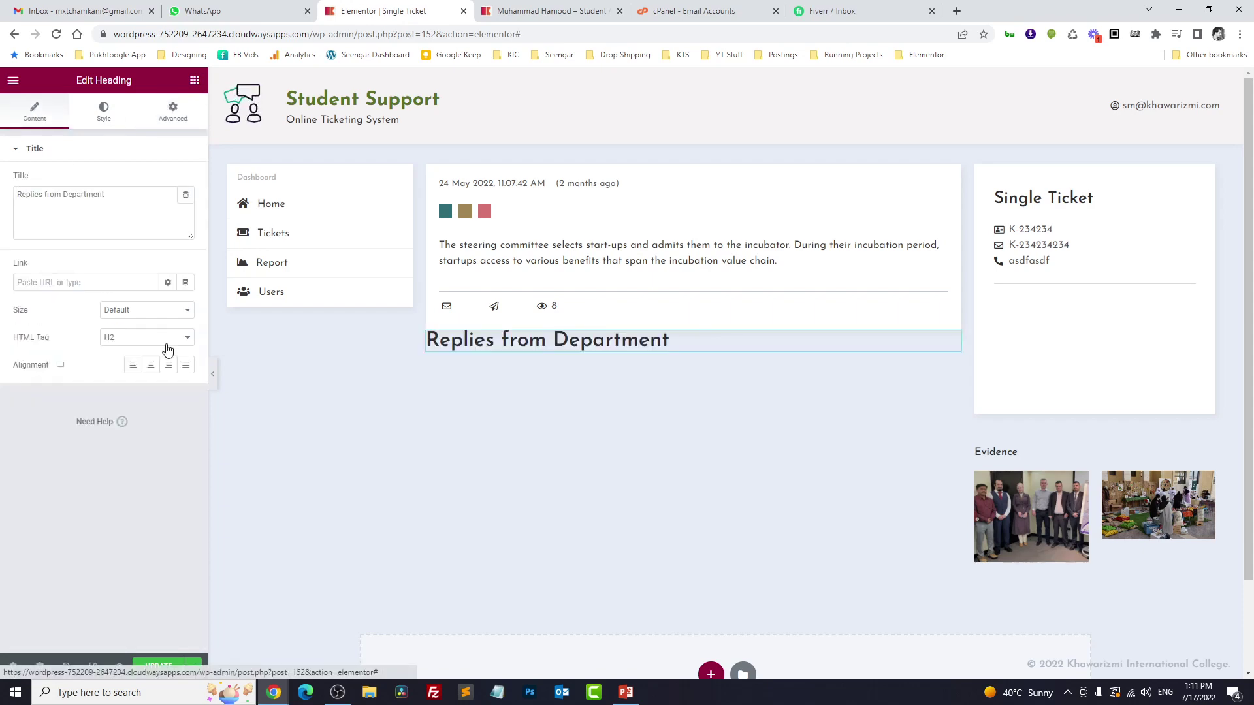
pyautogui.click(144, 338)
pyautogui.click(138, 382)
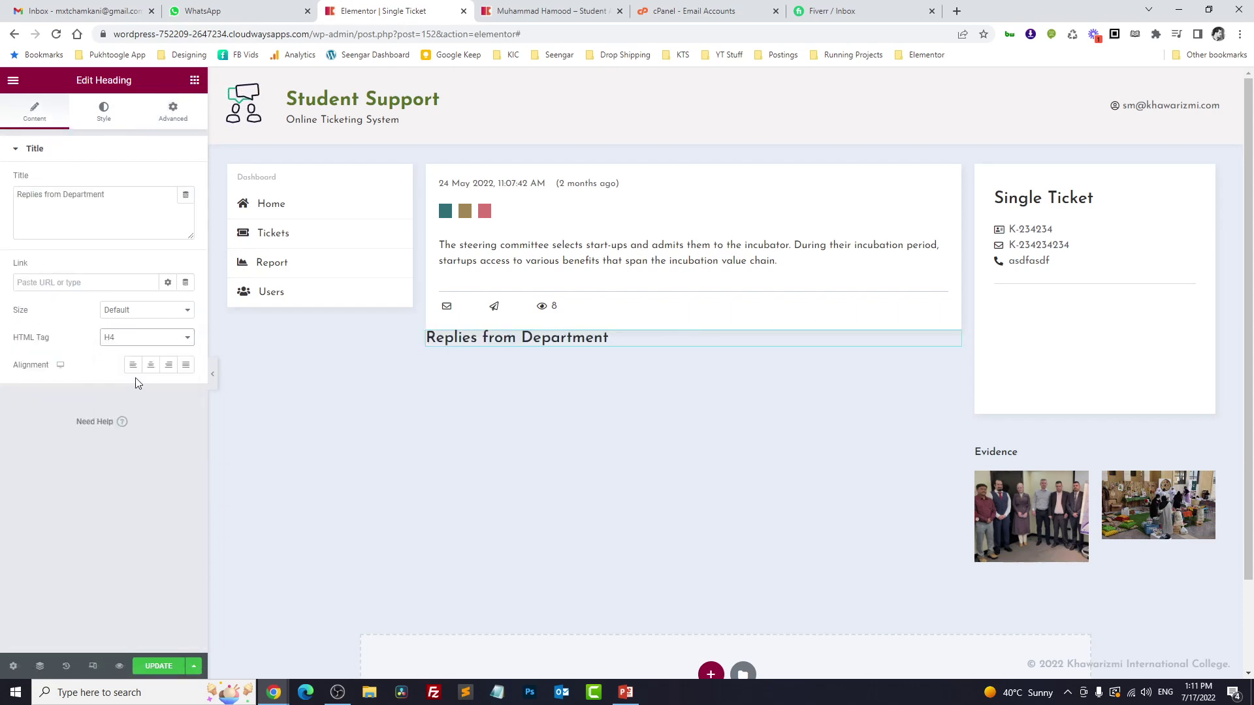
# Step: Unlink the heading's margins and give it a 30 px top margin
pyautogui.click(178, 113)
pyautogui.click(176, 195)
pyautogui.click(15, 197)
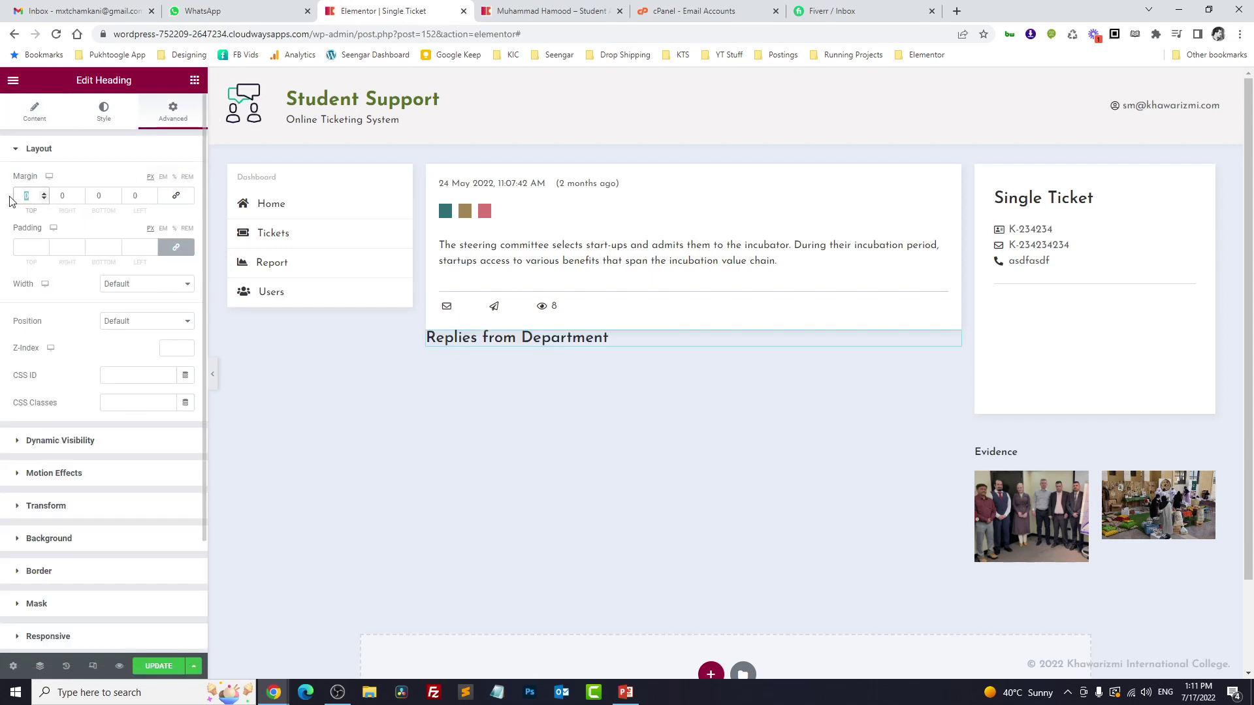
pyautogui.write('30')
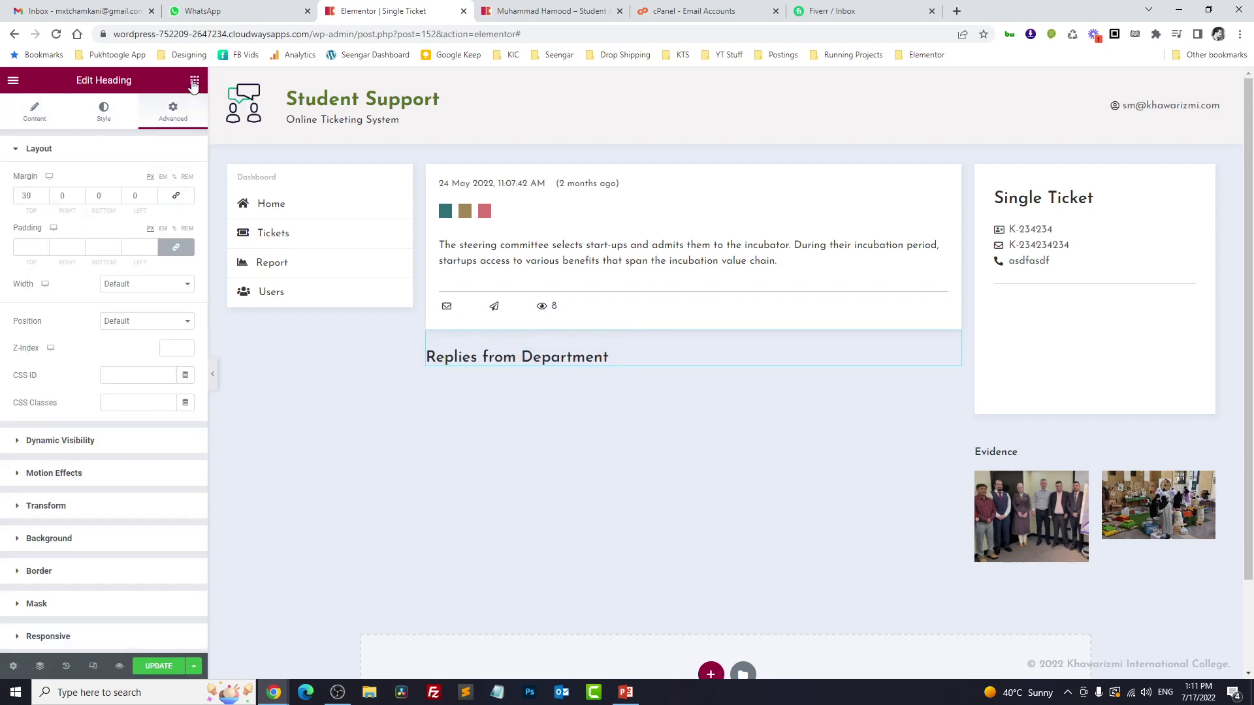
pyautogui.click(194, 79)
# Step: Add a Listing Grid below the heading that shows the Feedbacks listing
pyautogui.write('list')
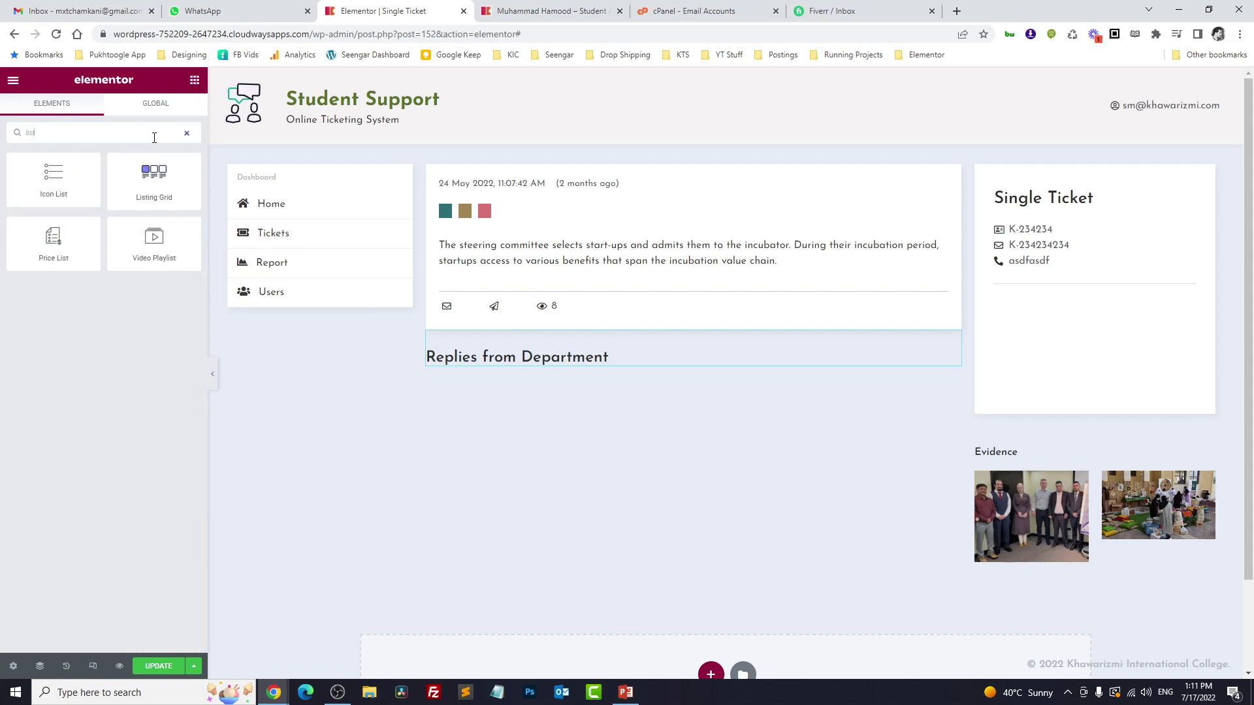
pyautogui.moveTo(154, 180); pyautogui.dragTo(507, 370)
pyautogui.click(145, 181)
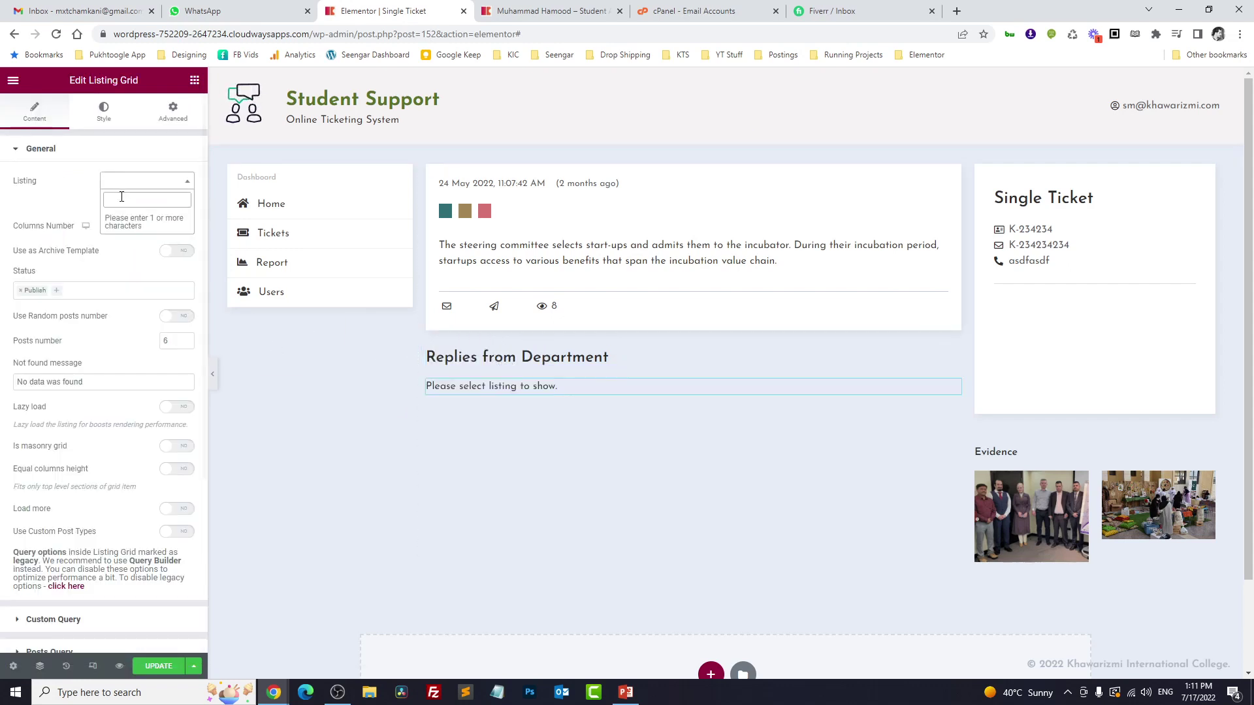
pyautogui.write('t')
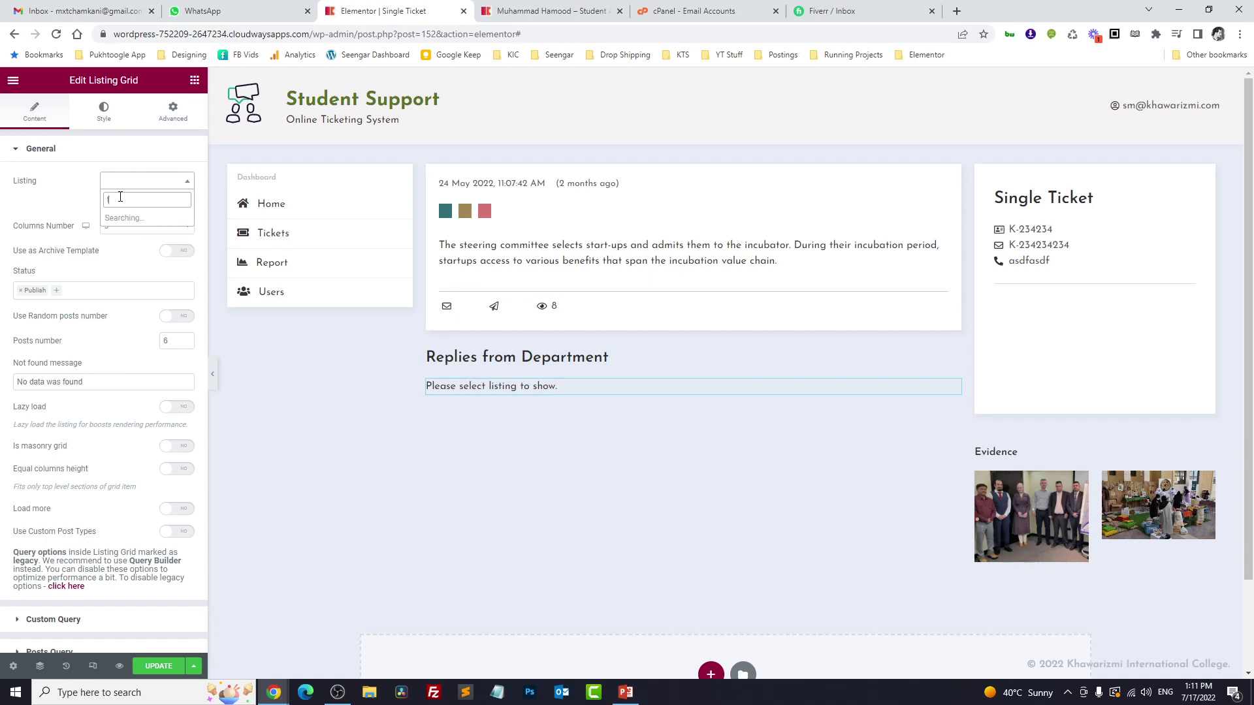
pyautogui.click(131, 220)
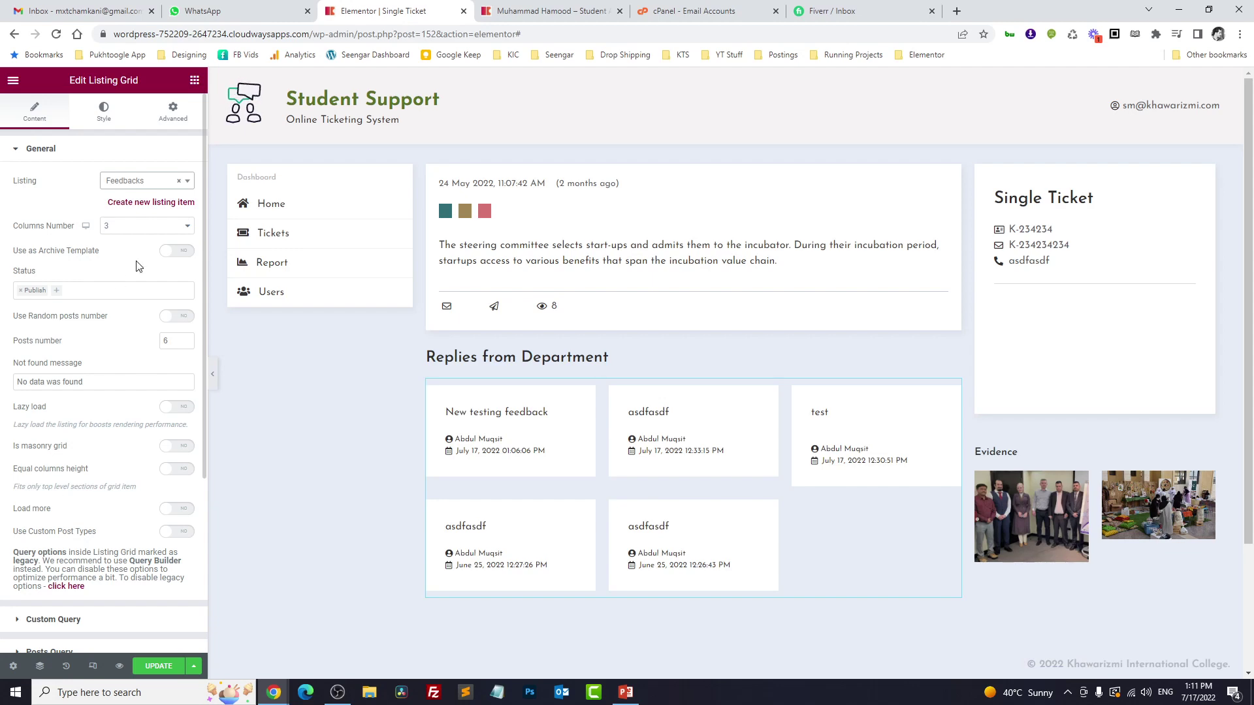
# Step: Set the grid to 1 column and expand its Custom Query settings
pyautogui.click(140, 235)
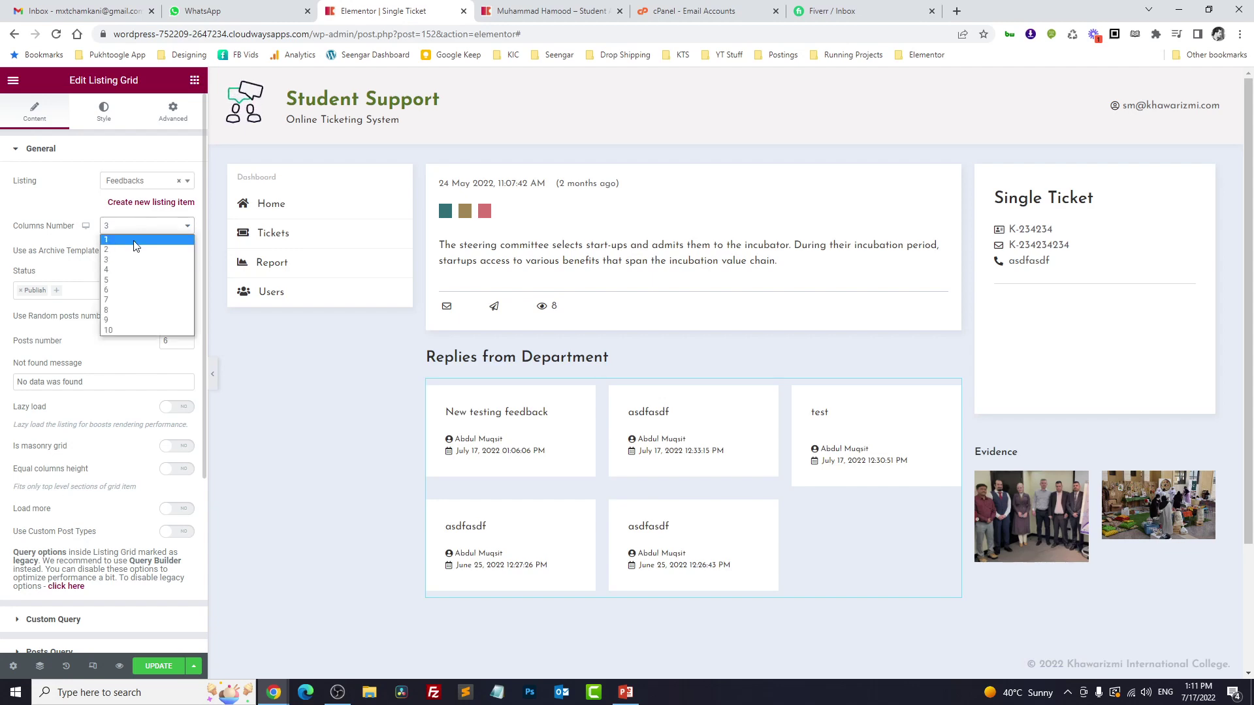
pyautogui.click(138, 240)
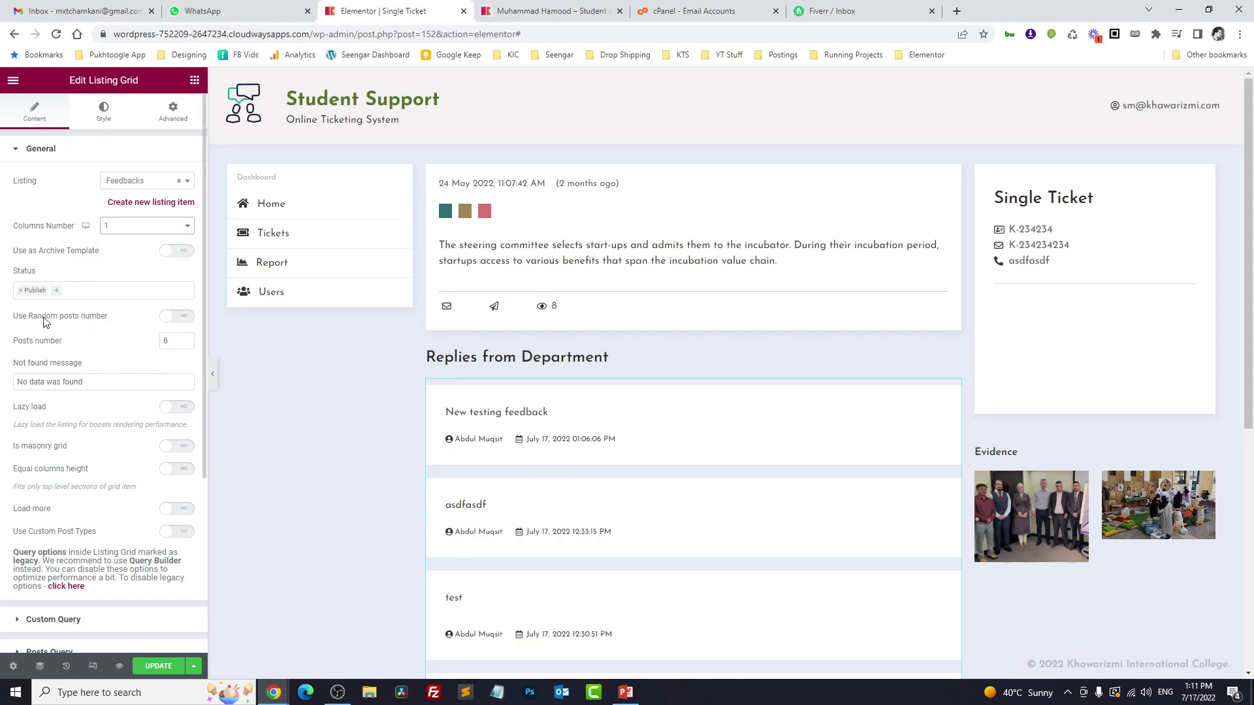
pyautogui.scroll(-4, 52, 326)
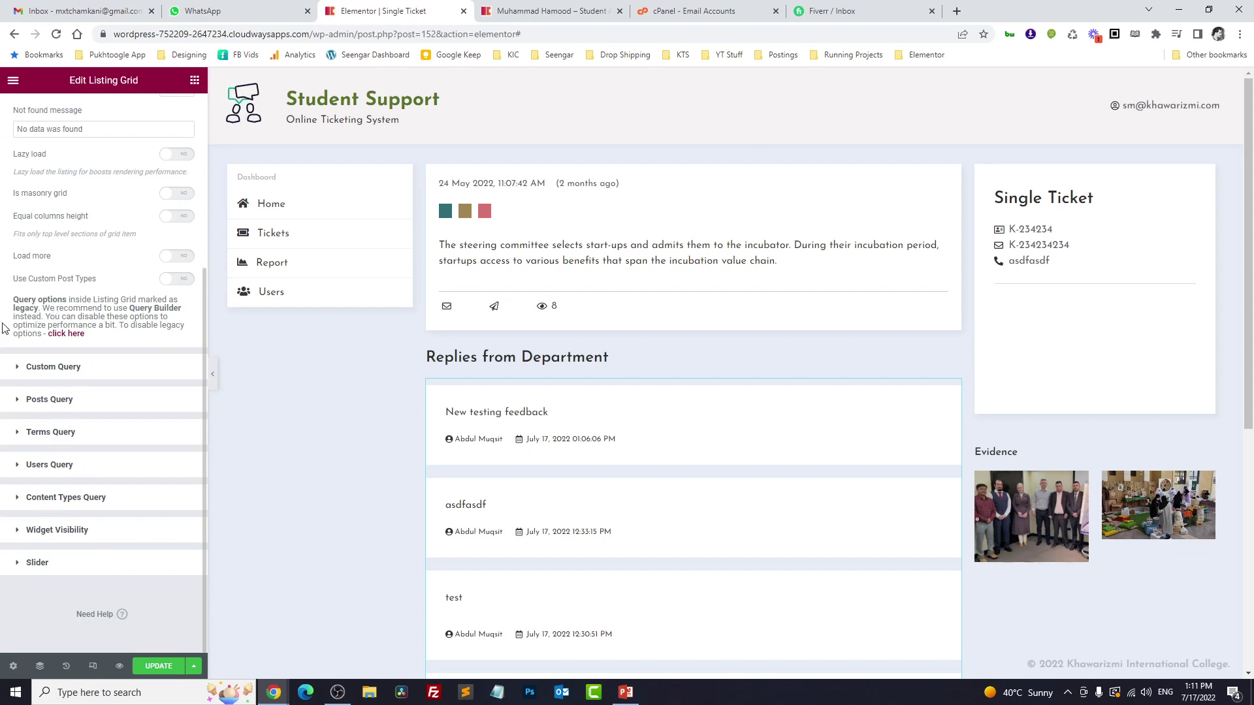
pyautogui.click(60, 367)
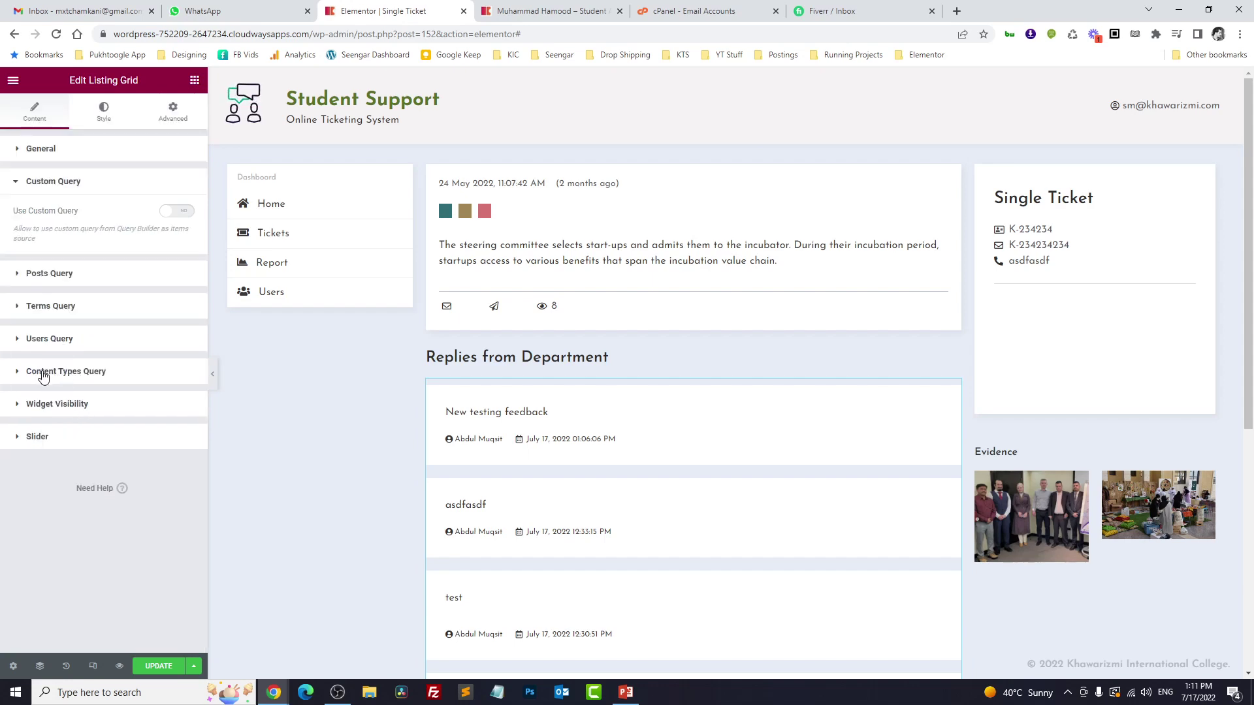
# Step: Turn on Use Custom Query for the grid and choose the Feedbacks query
pyautogui.click(184, 218)
pyautogui.click(155, 263)
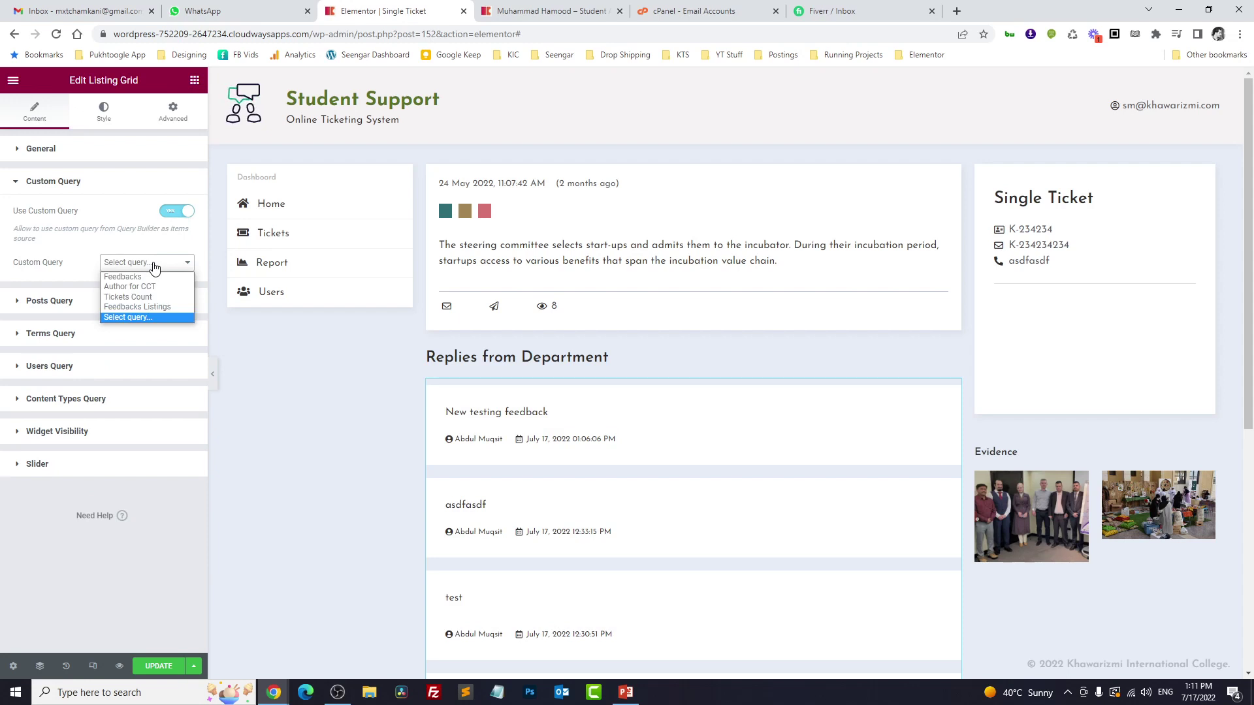
pyautogui.click(145, 277)
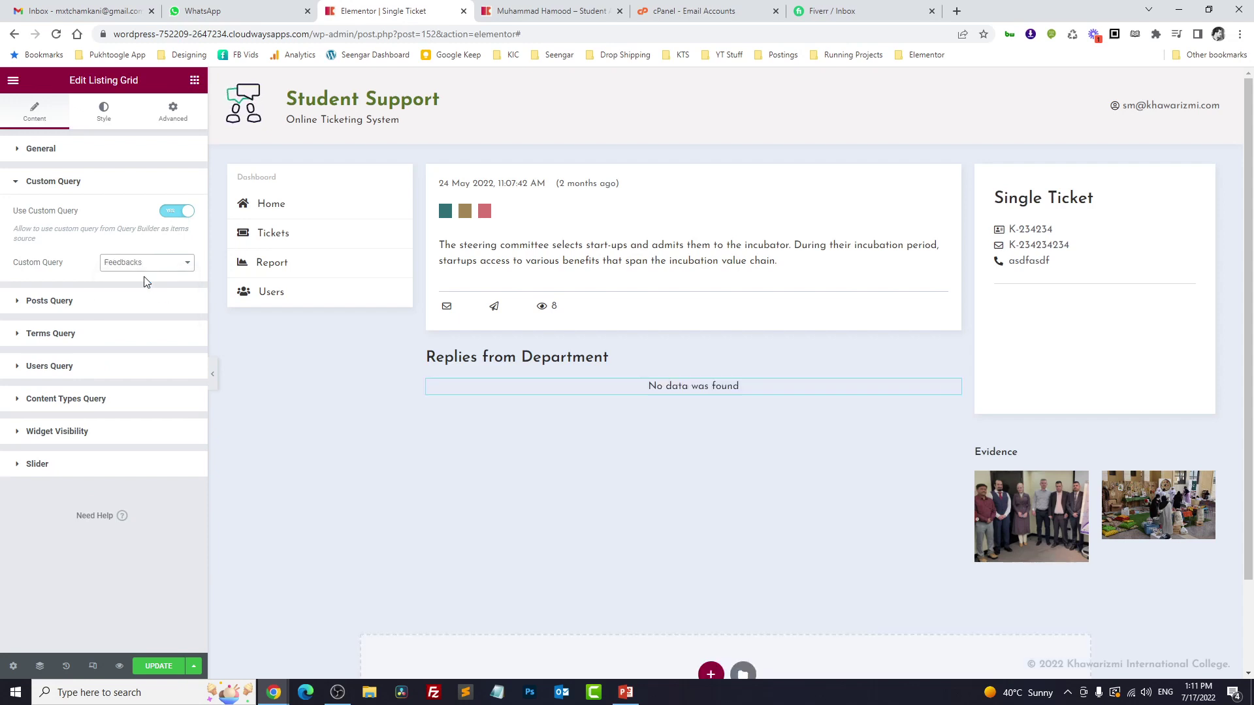
# Step: Save the template with UPDATE and open the WordPress dashboard in a new tab
pyautogui.click(159, 666)
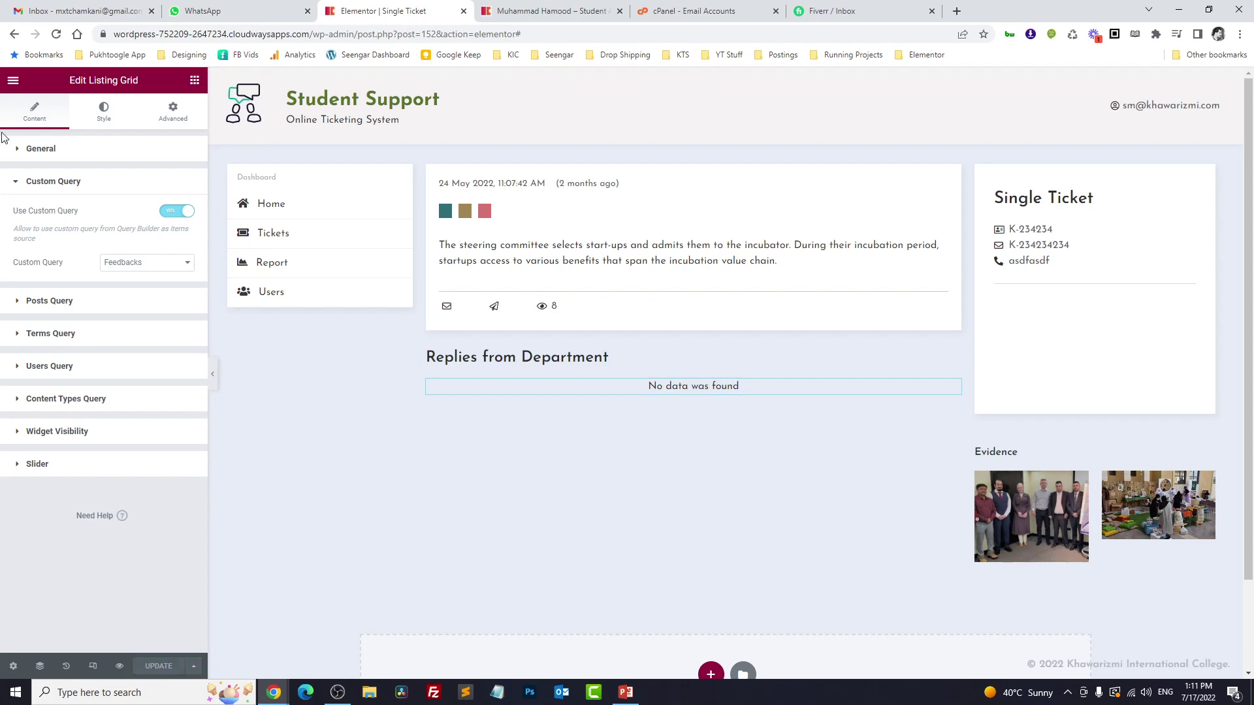
pyautogui.click(13, 80)
pyautogui.middleClick(82, 334)
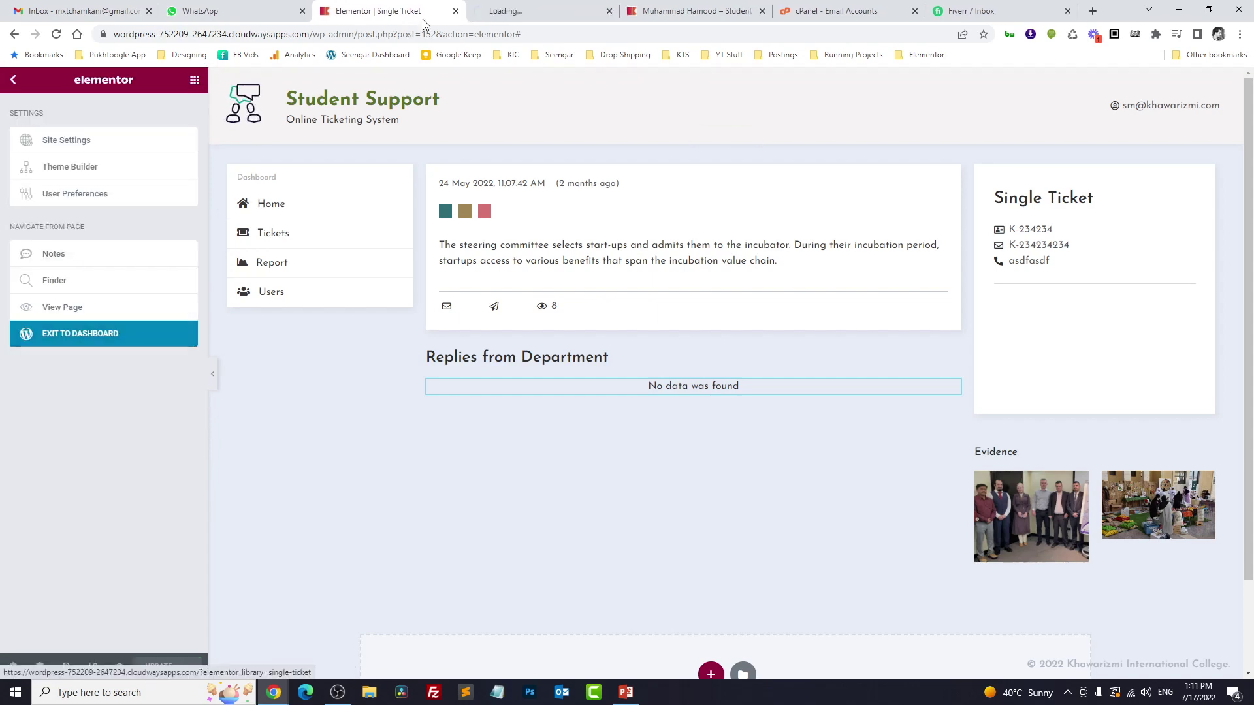
# Step: Review the first ticket's two child feedbacks in admin, then reload its front-end page
pyautogui.click(492, 7)
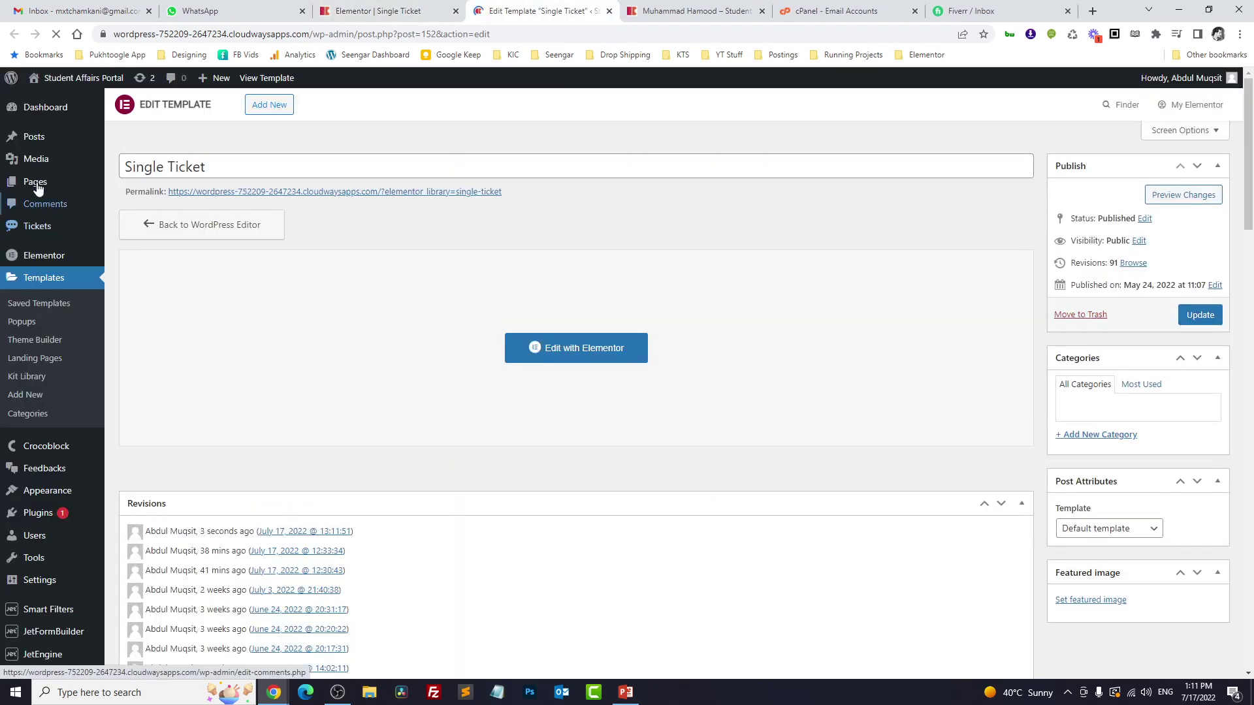
pyautogui.moveTo(53, 259)
pyautogui.moveTo(47, 227)
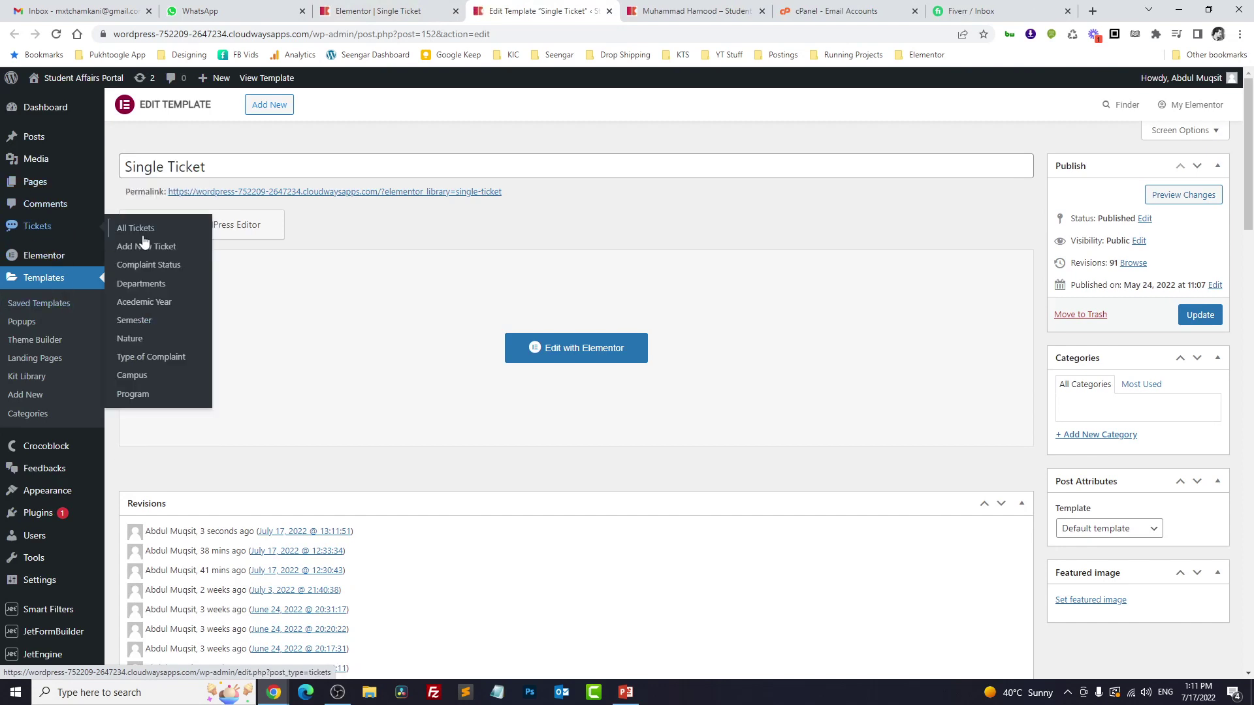
pyautogui.click(144, 230)
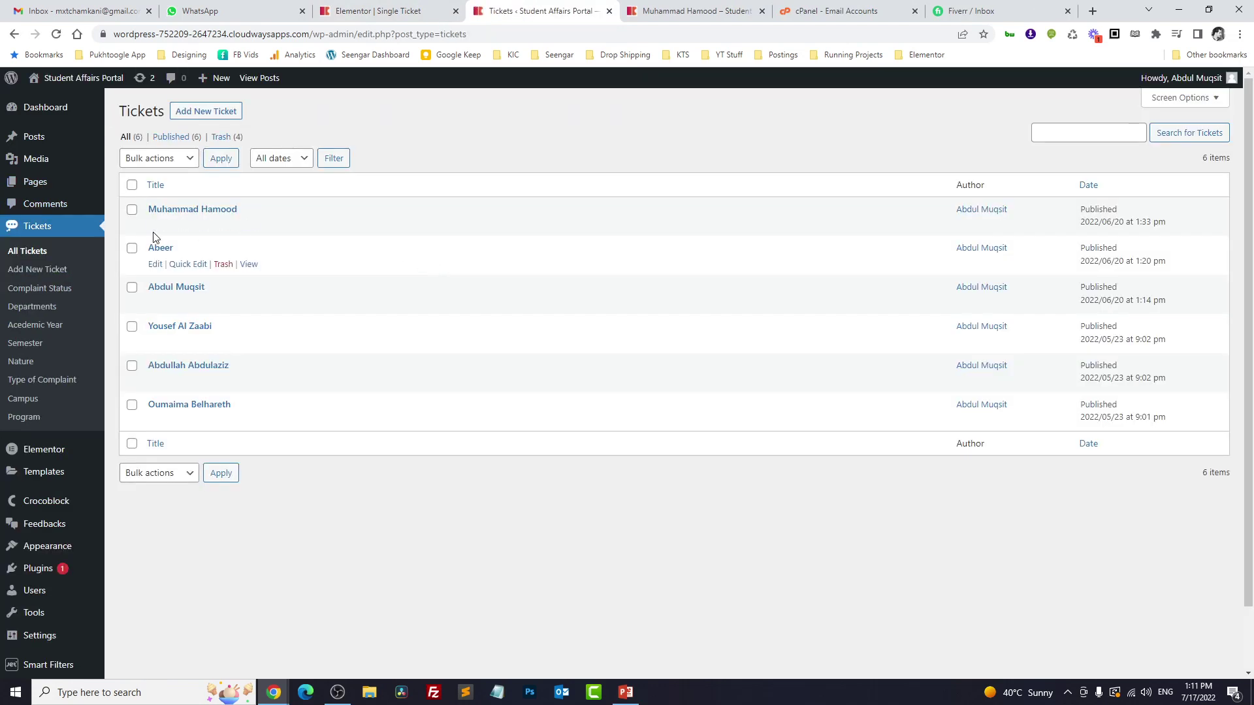
pyautogui.click(155, 225)
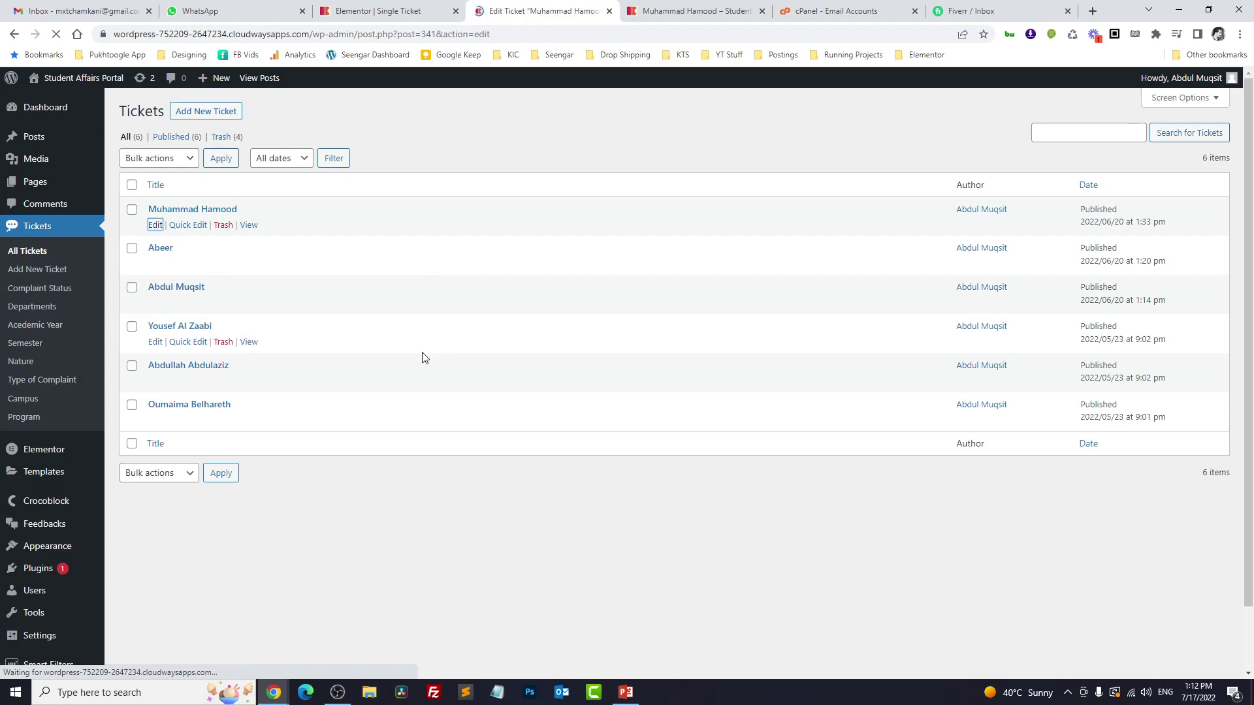
pyautogui.scroll(-10, 424, 353)
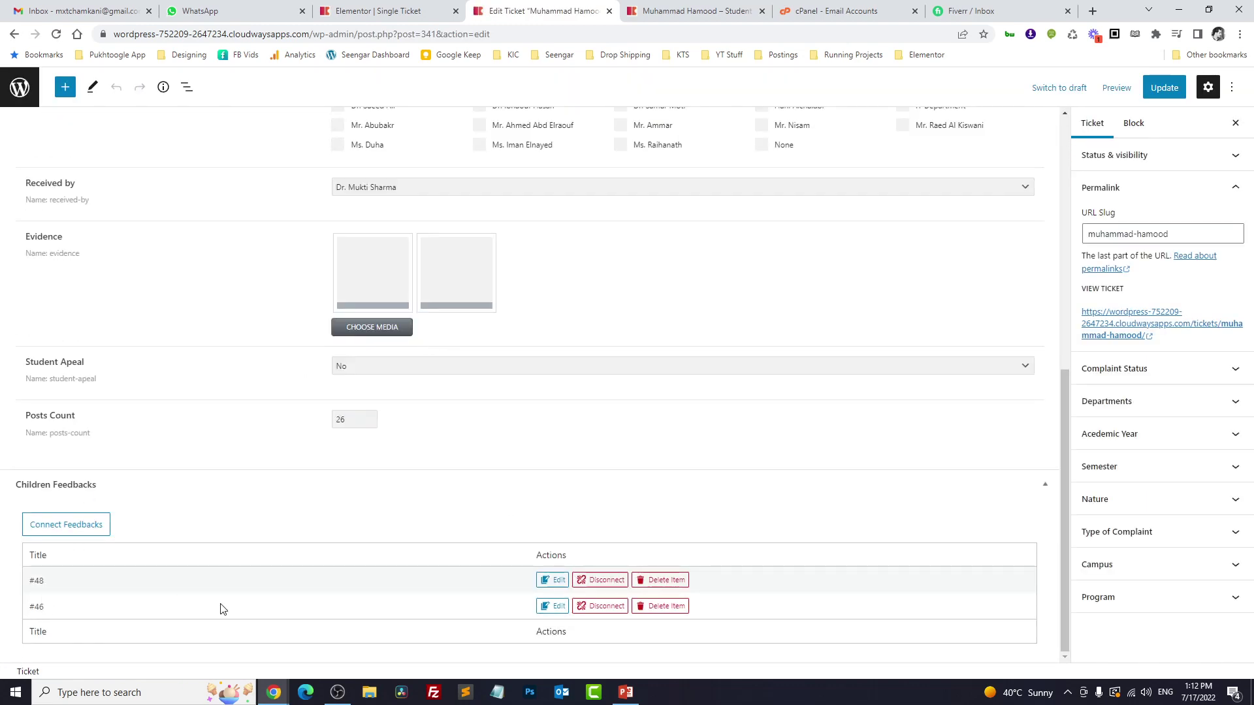
pyautogui.click(665, 10)
pyautogui.click(57, 34)
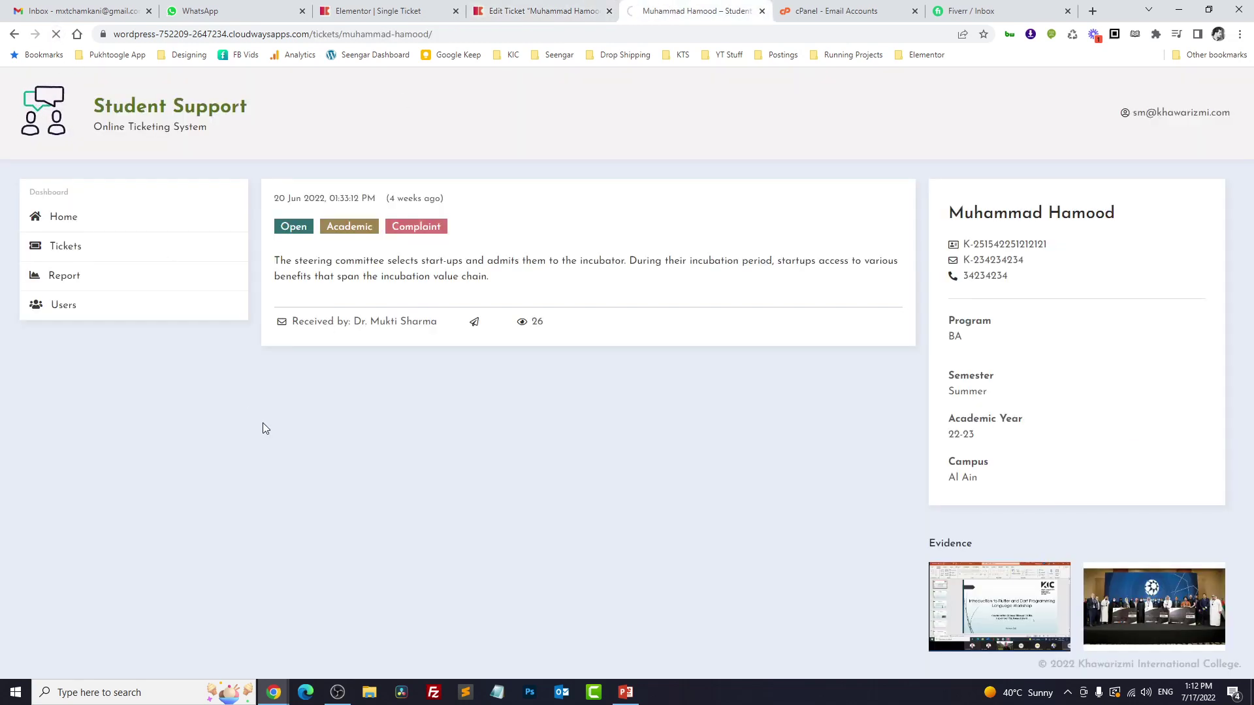
# Step: Confirm the first ticket's front-end replies section still reads 'No data was found'
pyautogui.moveTo(562, 405); pyautogui.dragTo(641, 407)
pyautogui.click(625, 409)
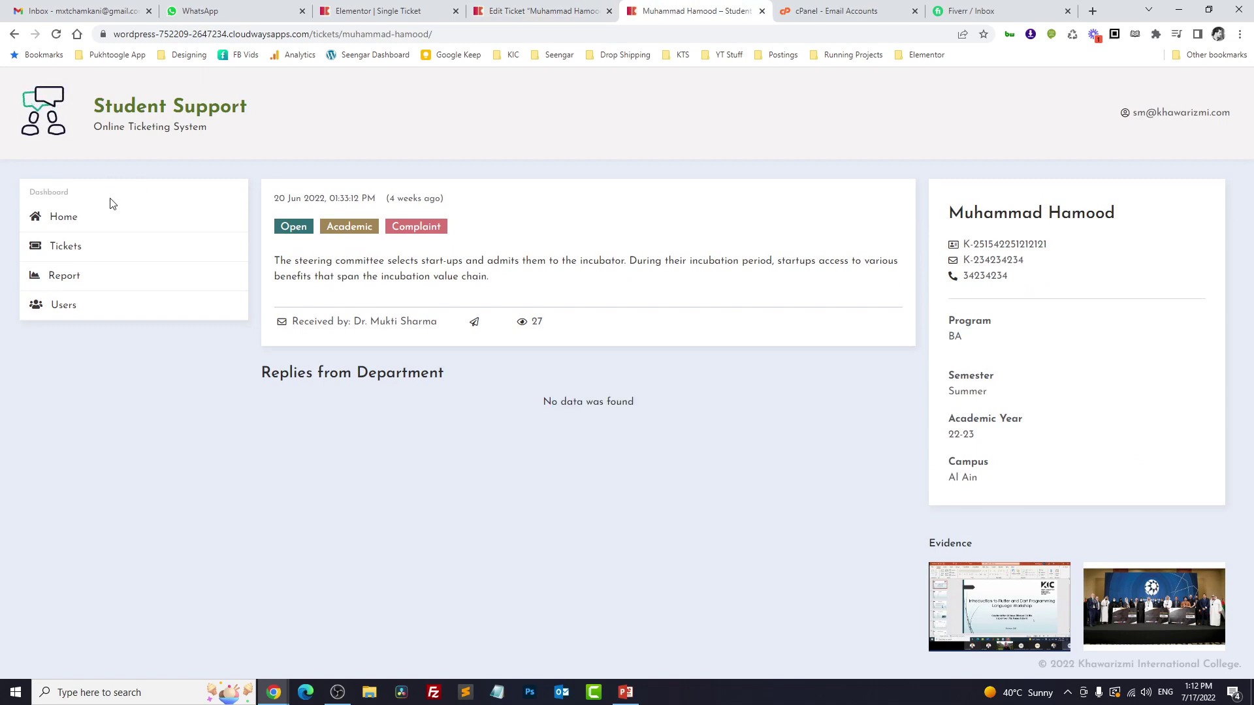
pyautogui.click(92, 249)
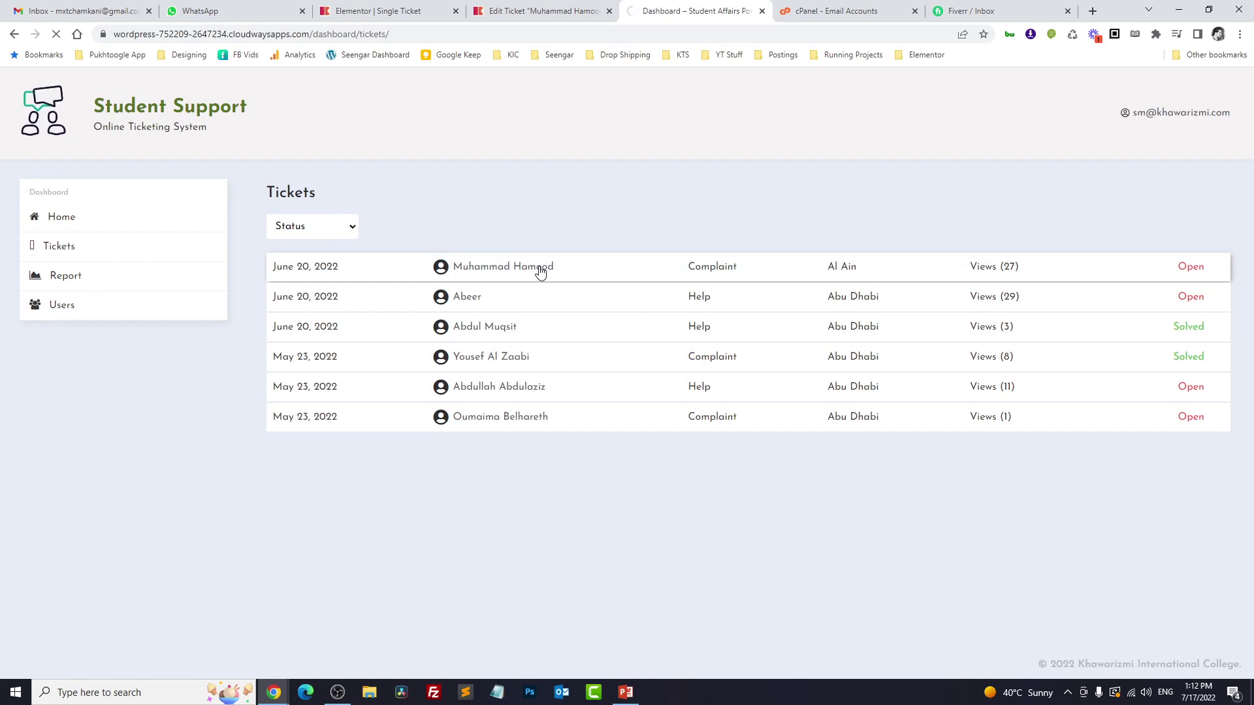
pyautogui.click(540, 269)
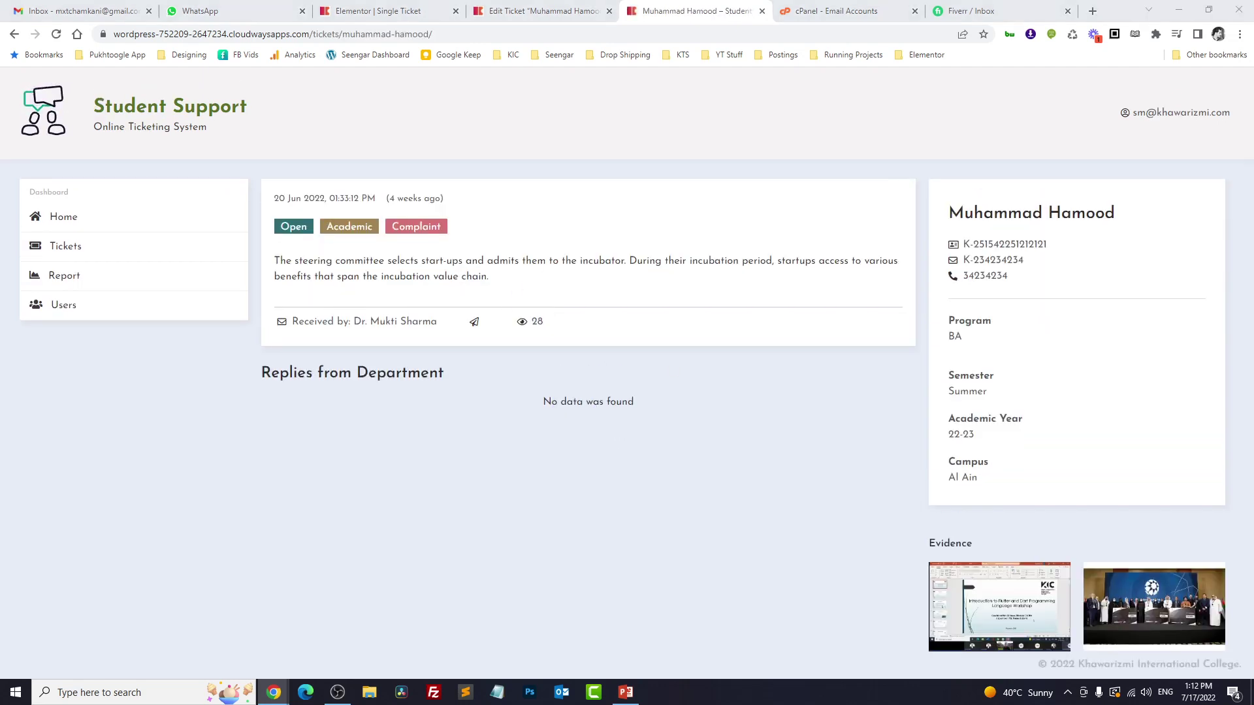
pyautogui.tripleClick(580, 403)
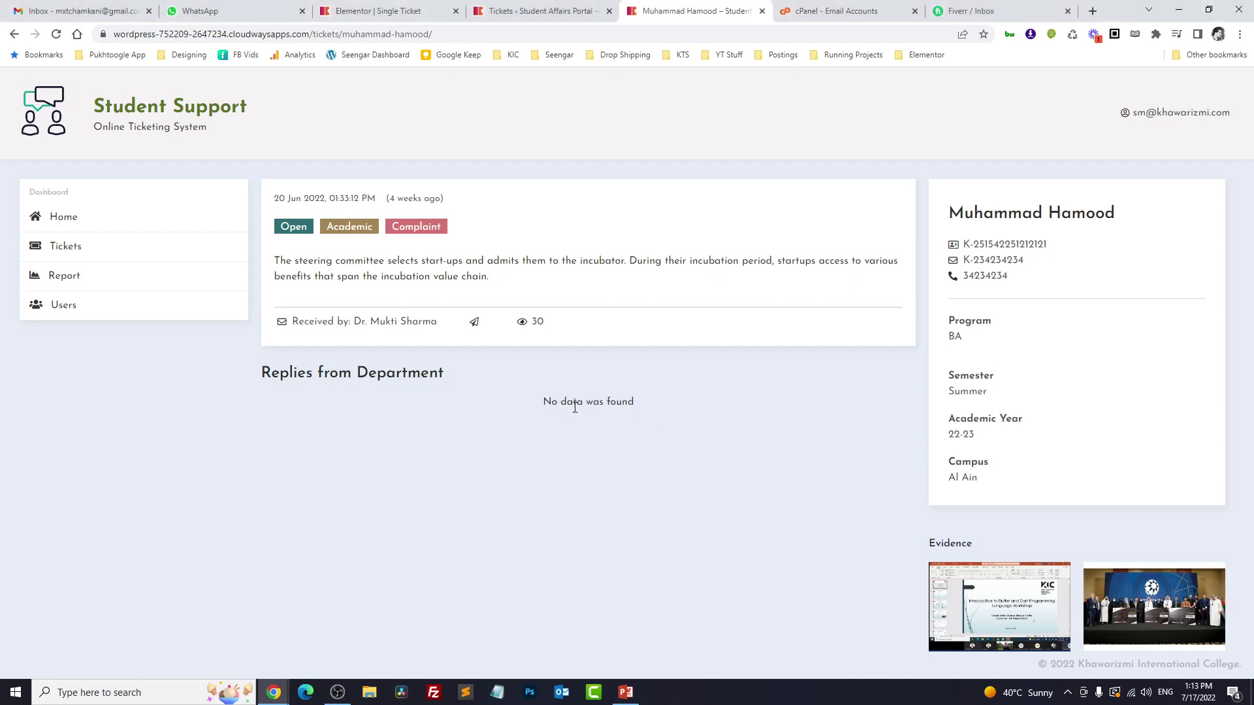
pyautogui.click(546, 13)
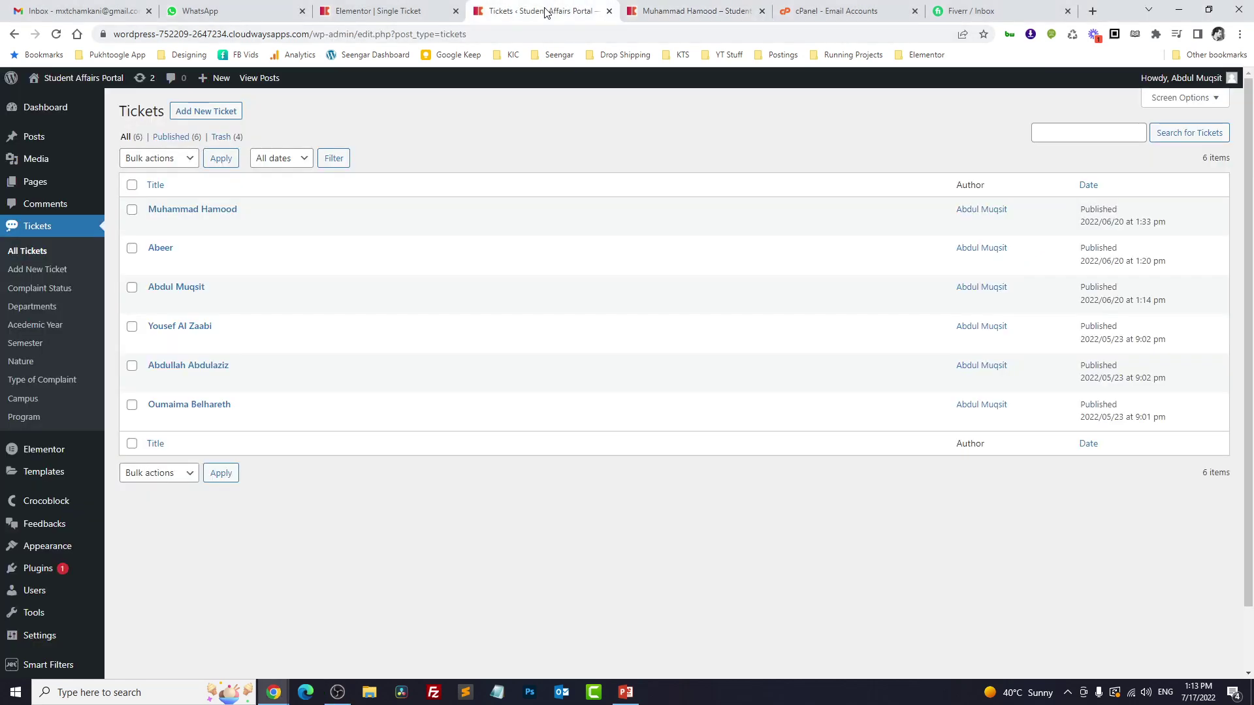
# Step: Switch the grid's custom query to Feedbacks Listings, save, and reload the live ticket page
pyautogui.click(400, 17)
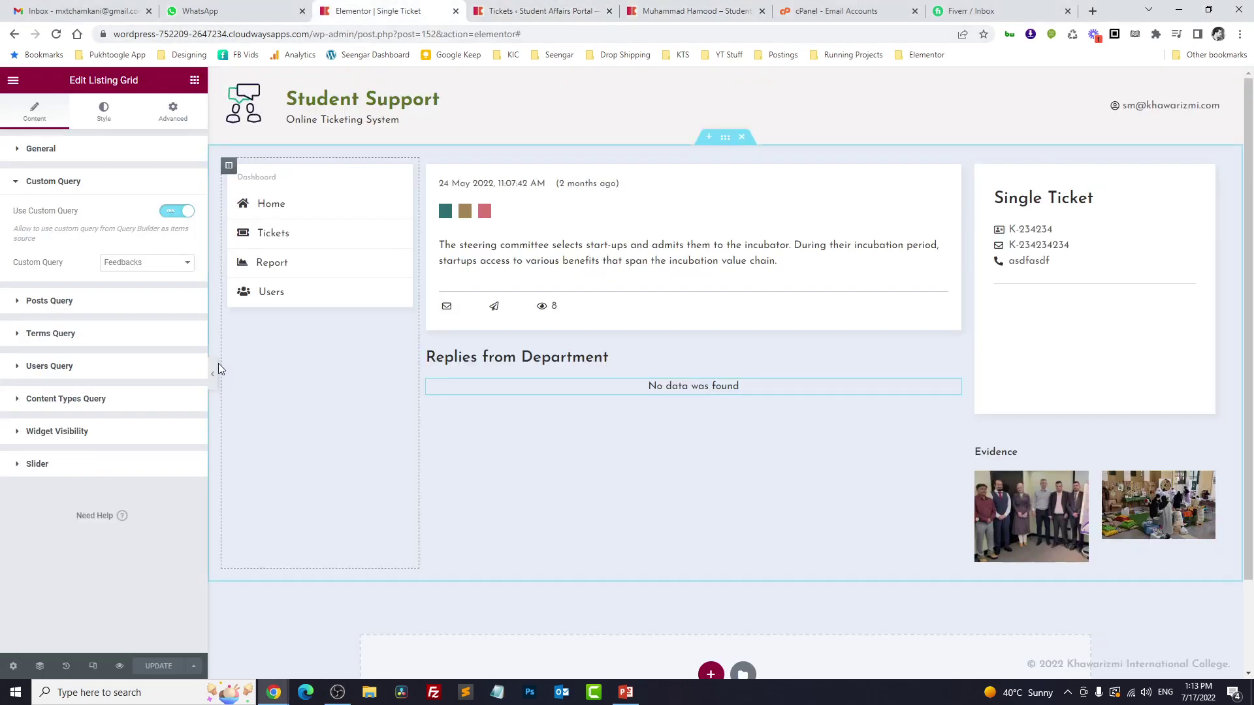
pyautogui.click(158, 267)
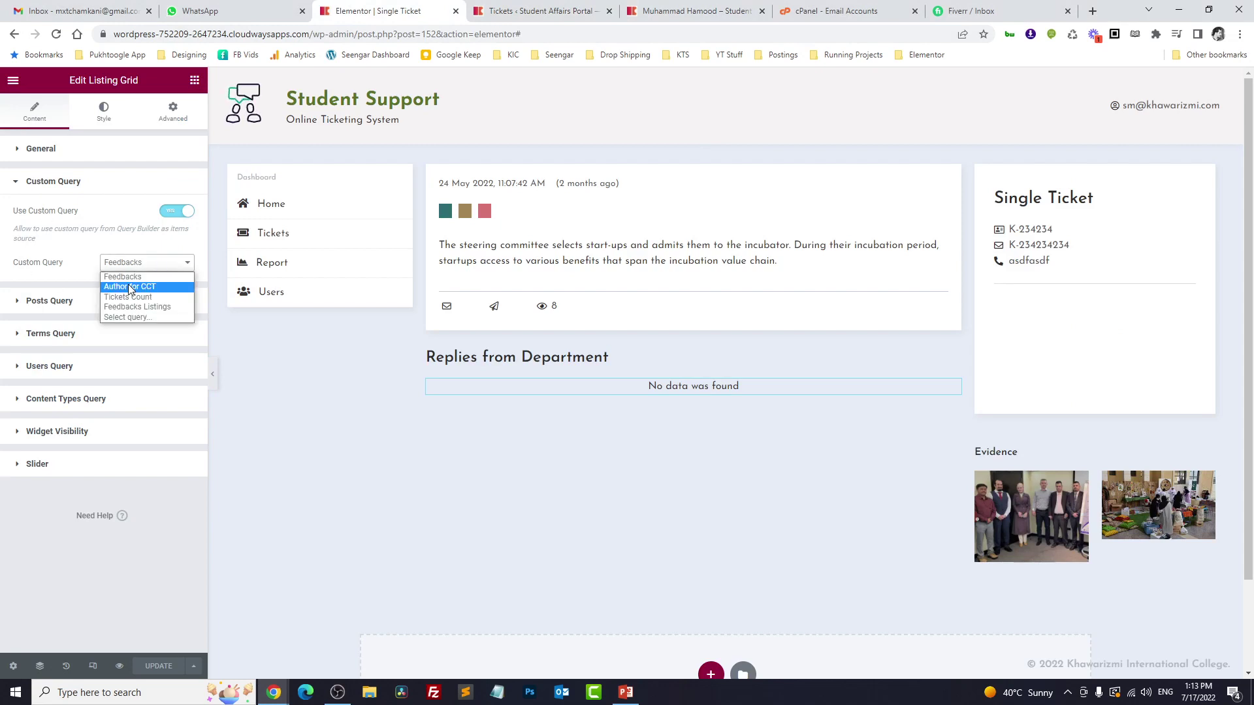
pyautogui.press('Escape')
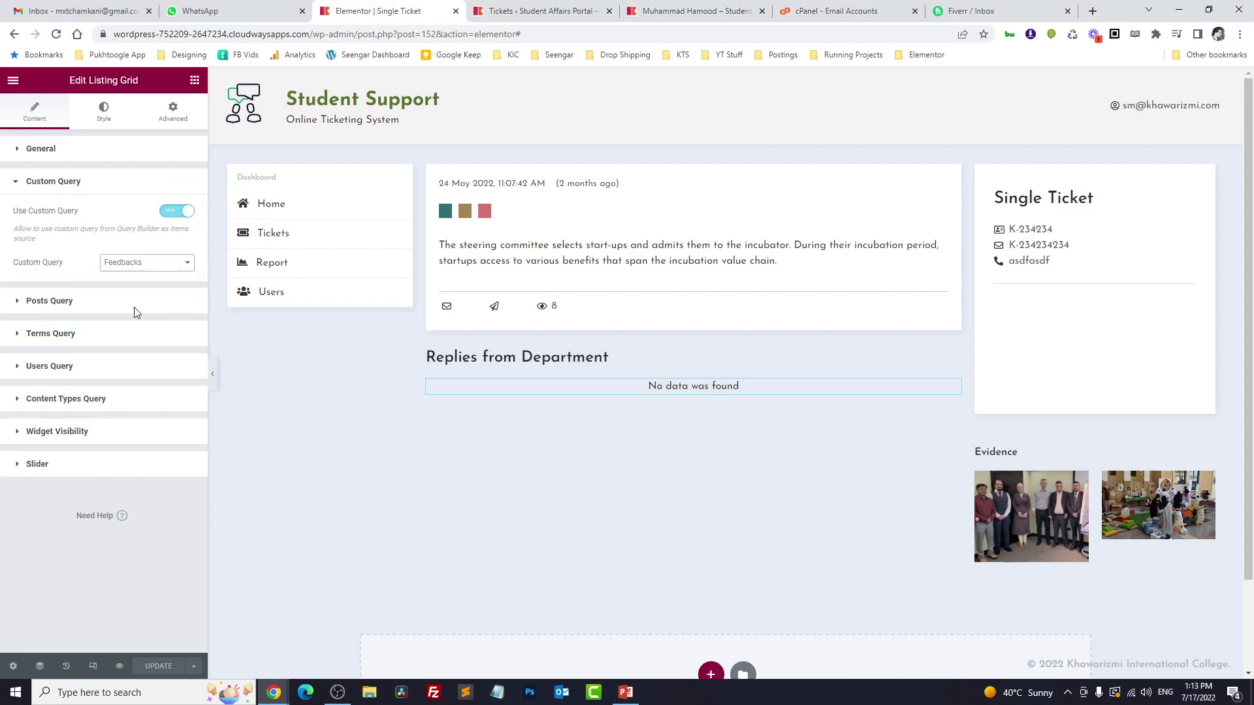
pyautogui.click(136, 312)
pyautogui.click(156, 666)
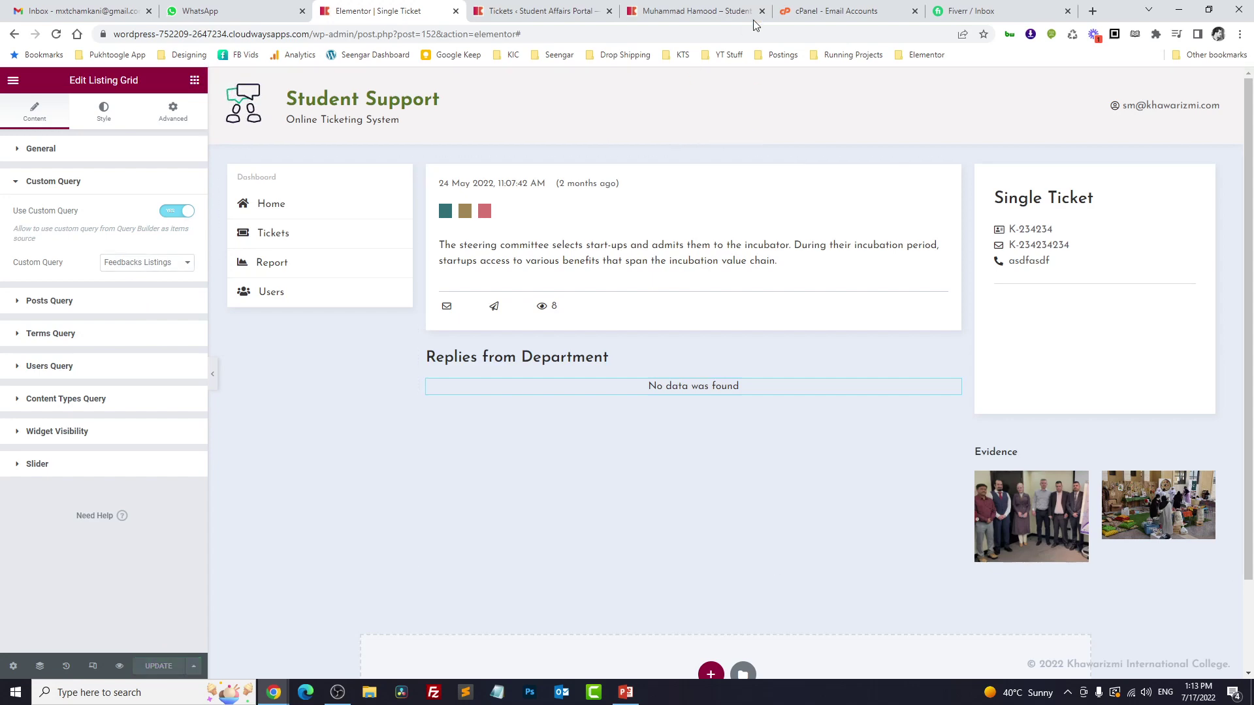
pyautogui.click(698, 11)
pyautogui.press('F5')
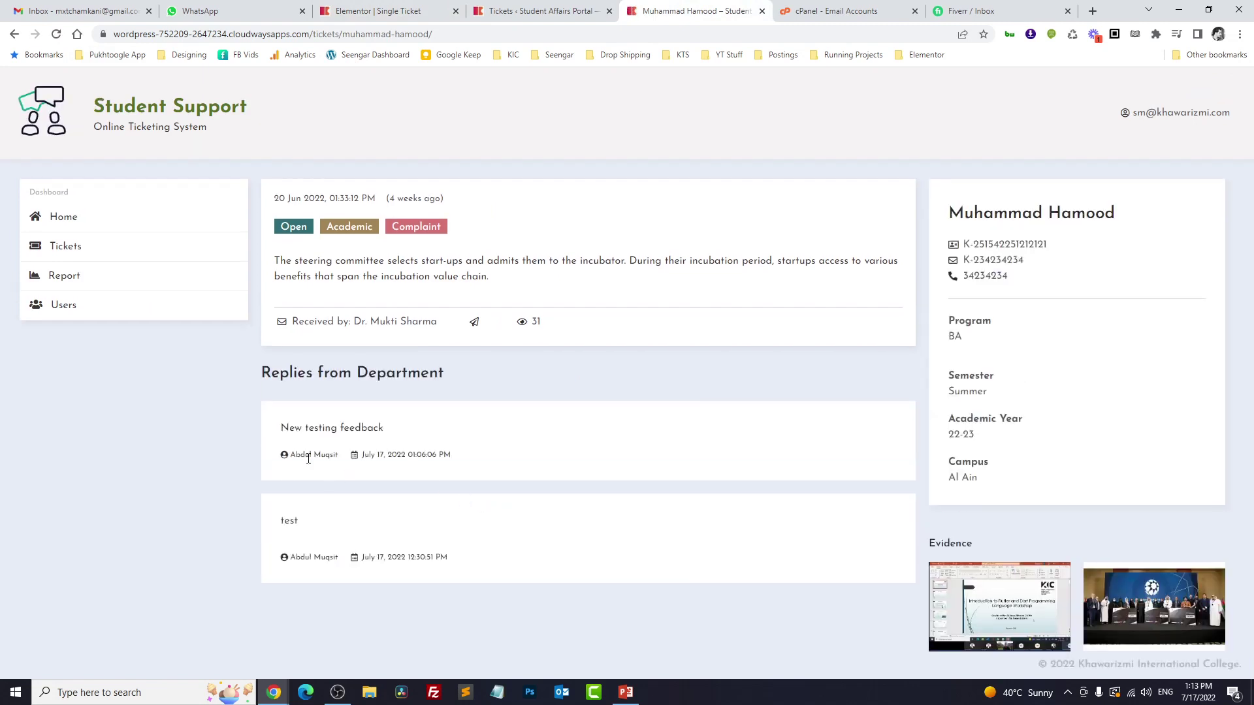
# Step: Check that replies 'New testing feedback' and 'test' now appear on the ticket page
pyautogui.moveTo(291, 428); pyautogui.dragTo(386, 431)
pyautogui.click(369, 475)
pyautogui.moveTo(303, 428); pyautogui.dragTo(390, 433)
pyautogui.click(414, 550)
pyautogui.moveTo(322, 264); pyautogui.dragTo(379, 323)
pyautogui.click(367, 421)
pyautogui.click(503, 13)
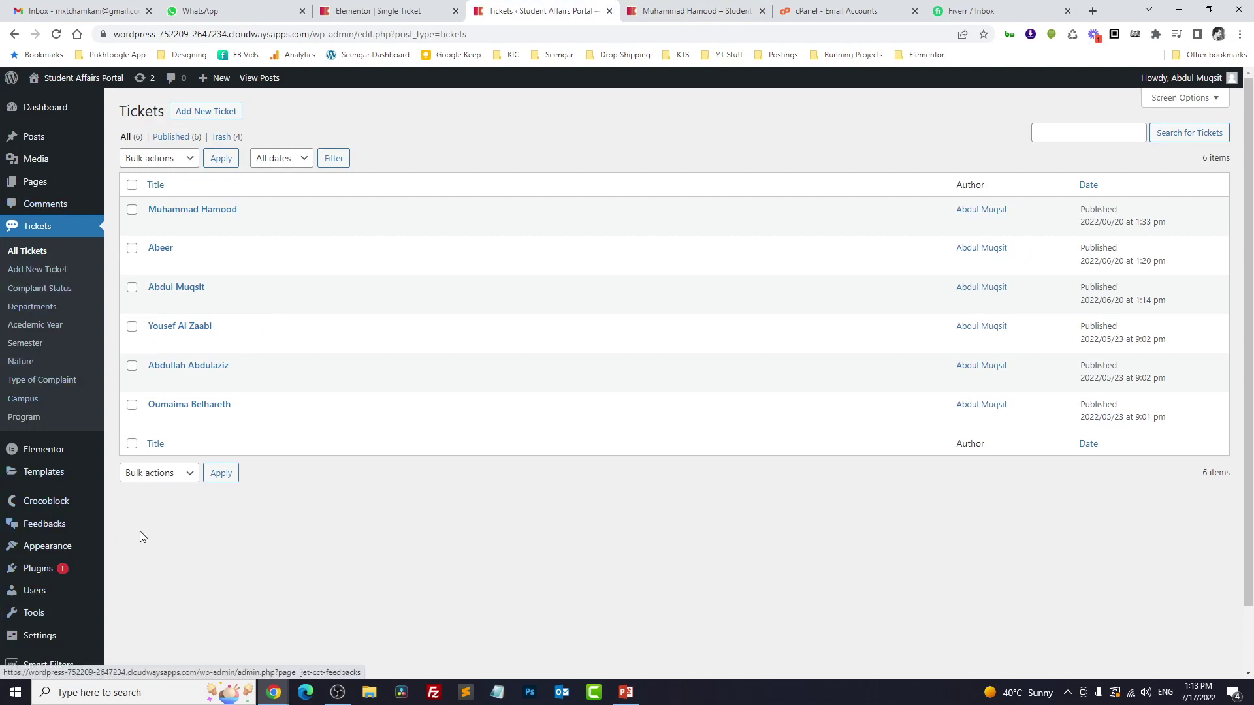
# Step: Create and publish a new feedback item with text addressed to the student
pyautogui.click(57, 525)
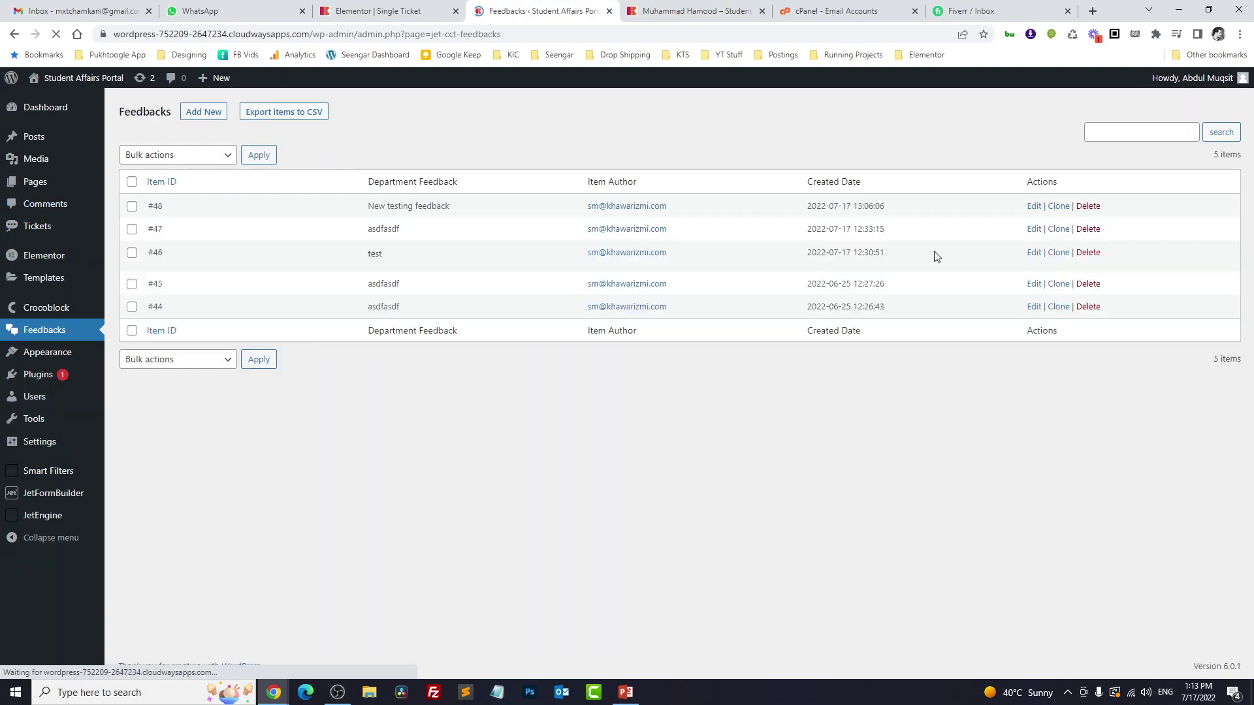
pyautogui.click(224, 113)
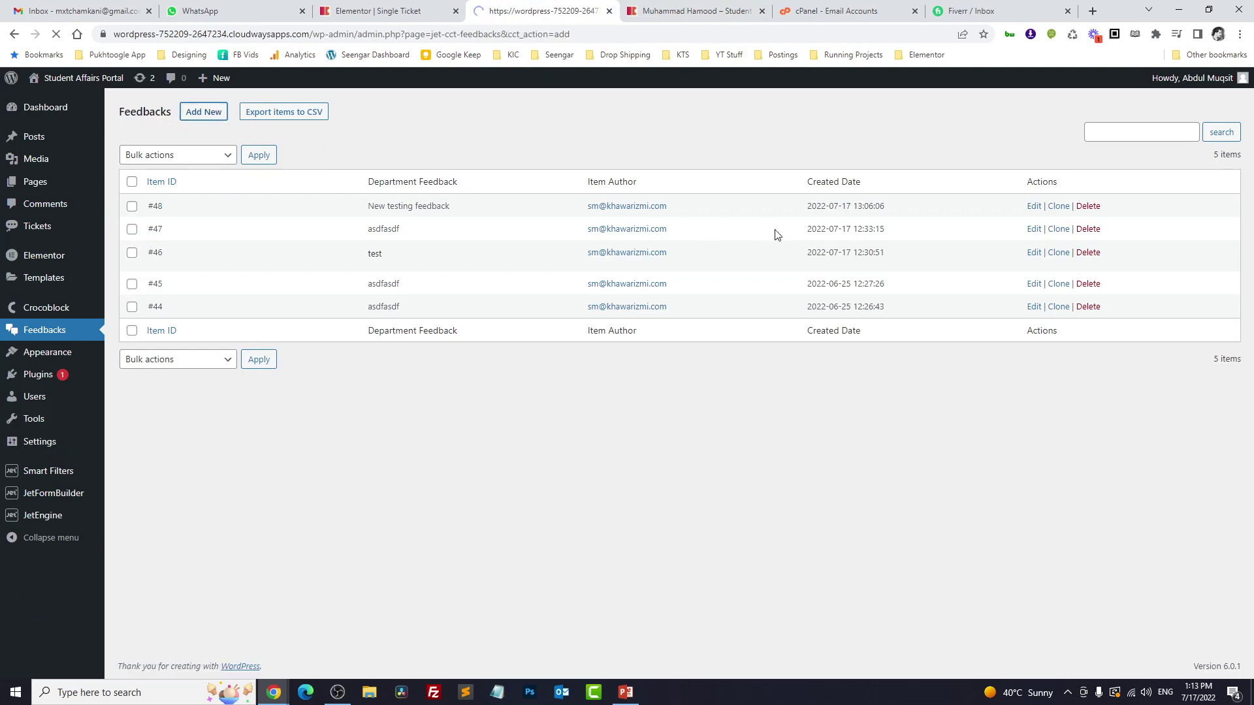
pyautogui.click(546, 314)
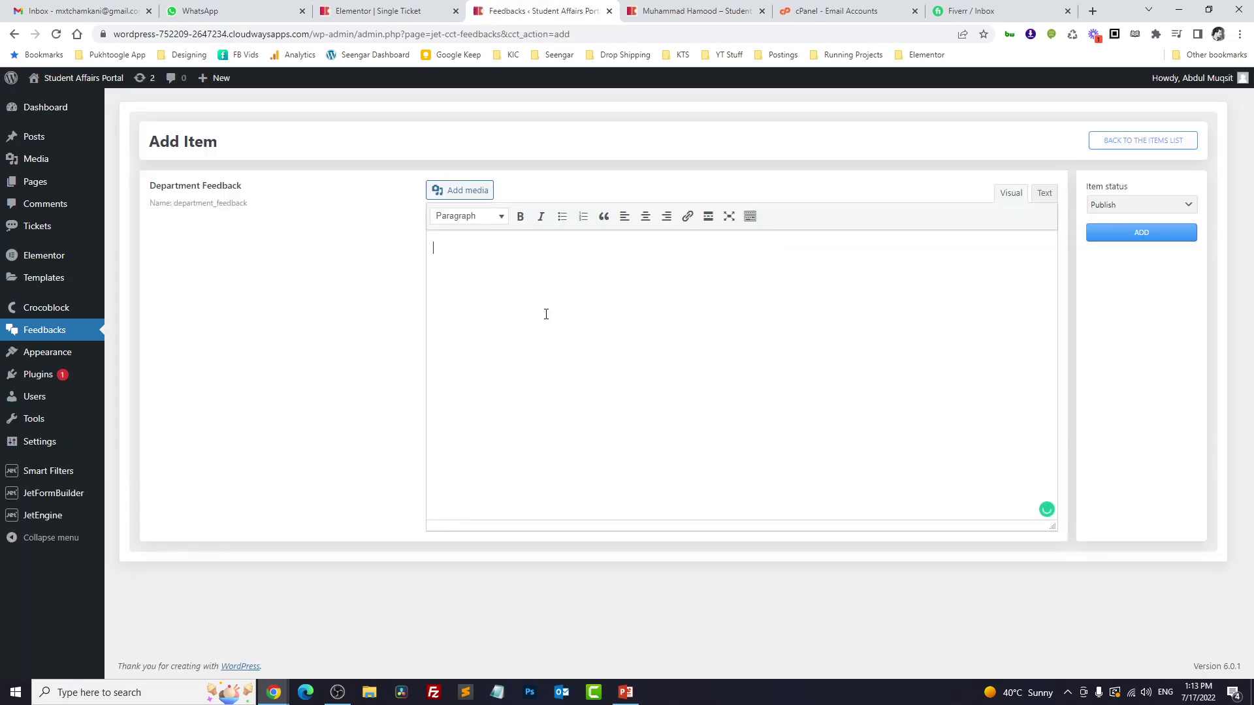
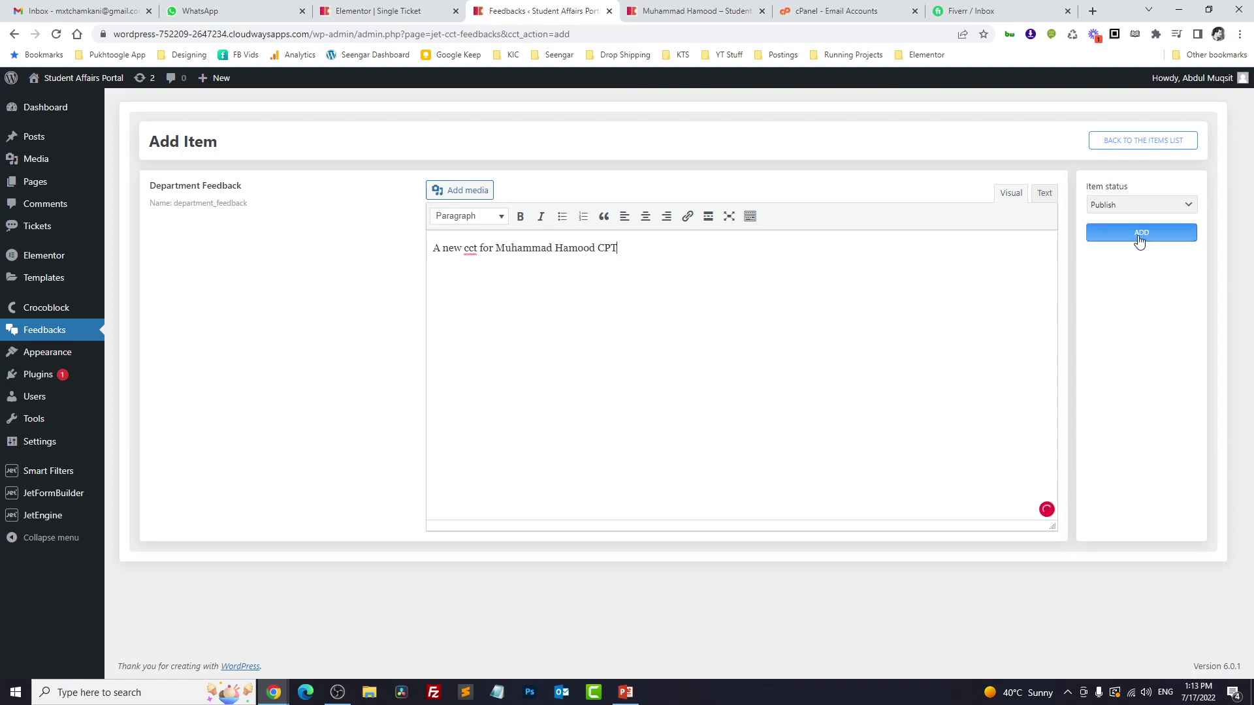
pyautogui.click(1137, 235)
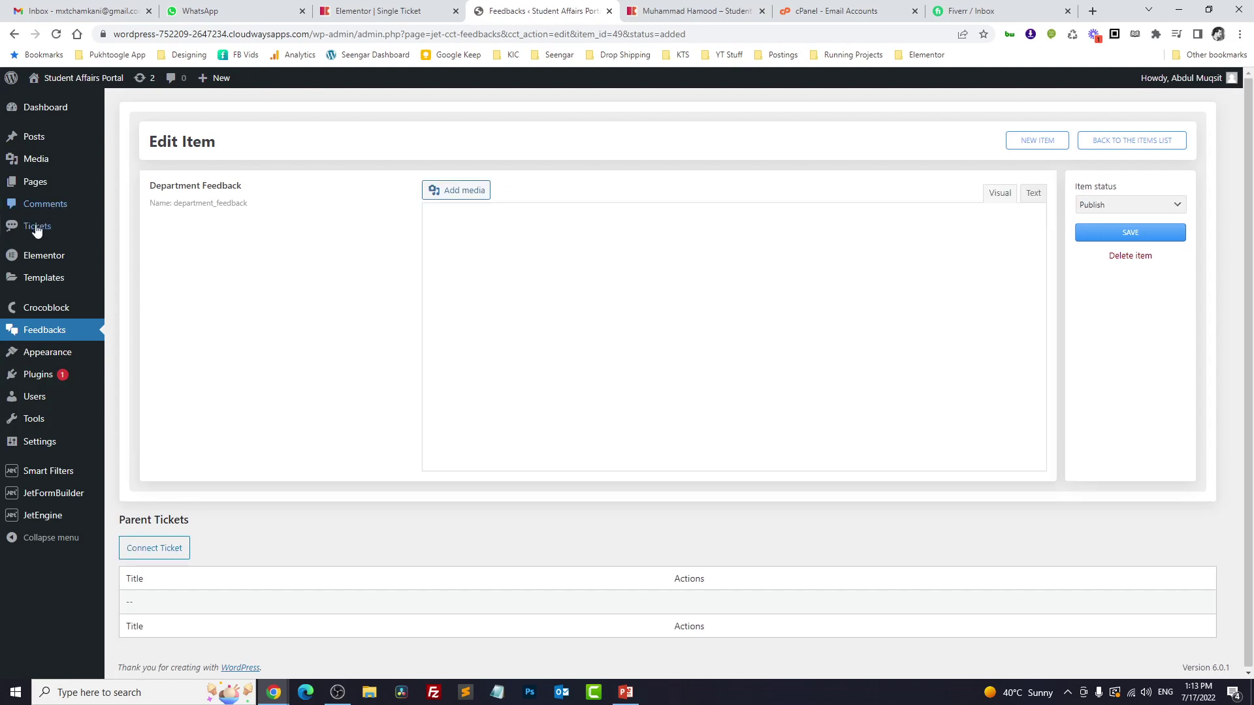
pyautogui.moveTo(69, 226)
pyautogui.click(131, 229)
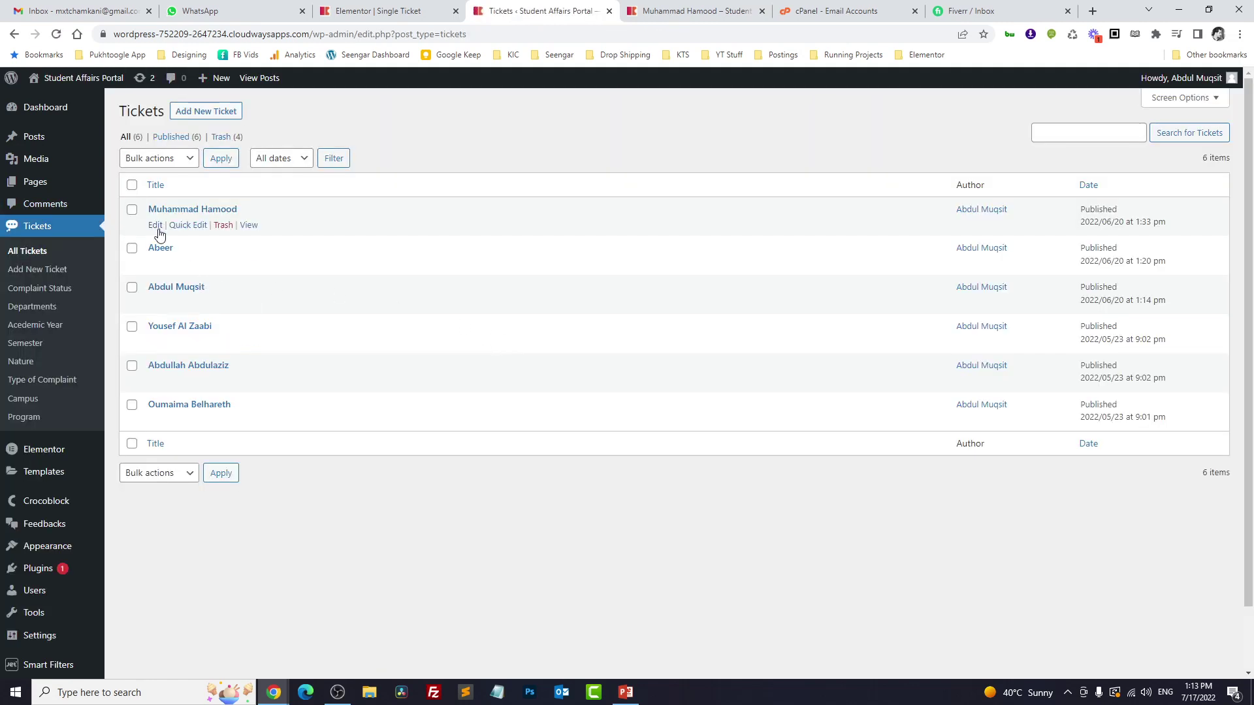
# Step: Connect feedback #49 to the first ticket's children feedbacks and update the ticket
pyautogui.click(158, 231)
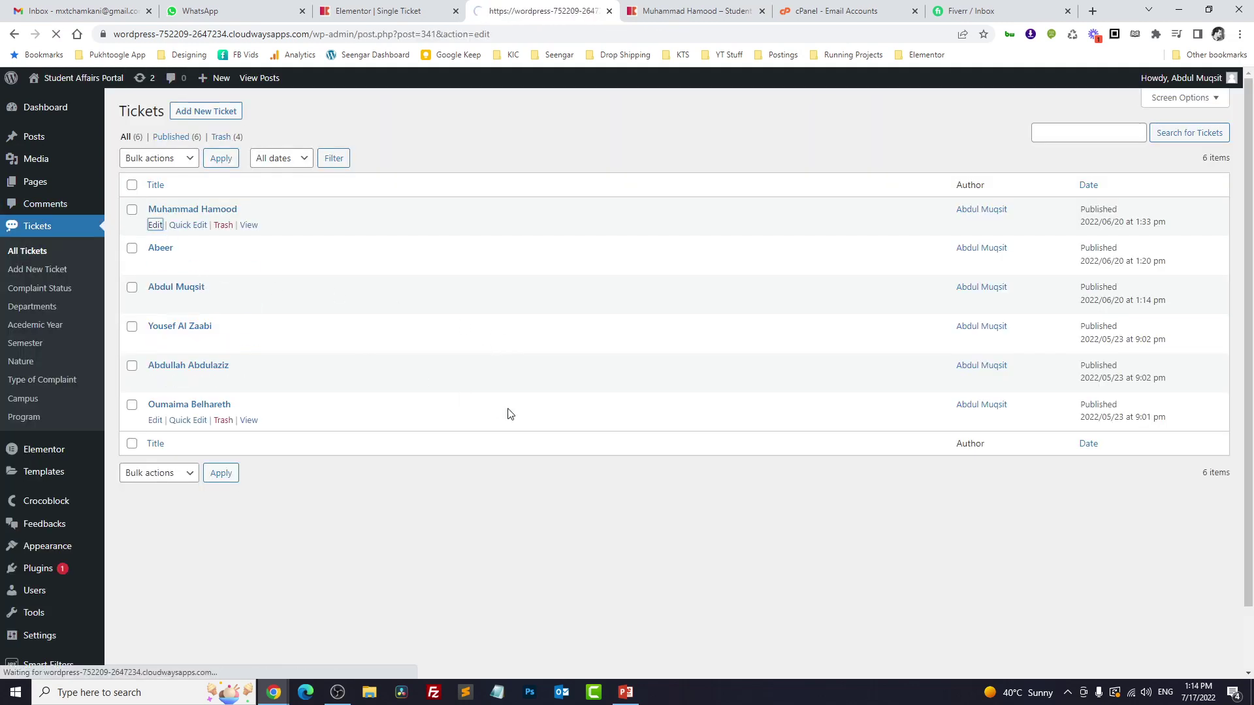
pyautogui.scroll(-6, 330, 425)
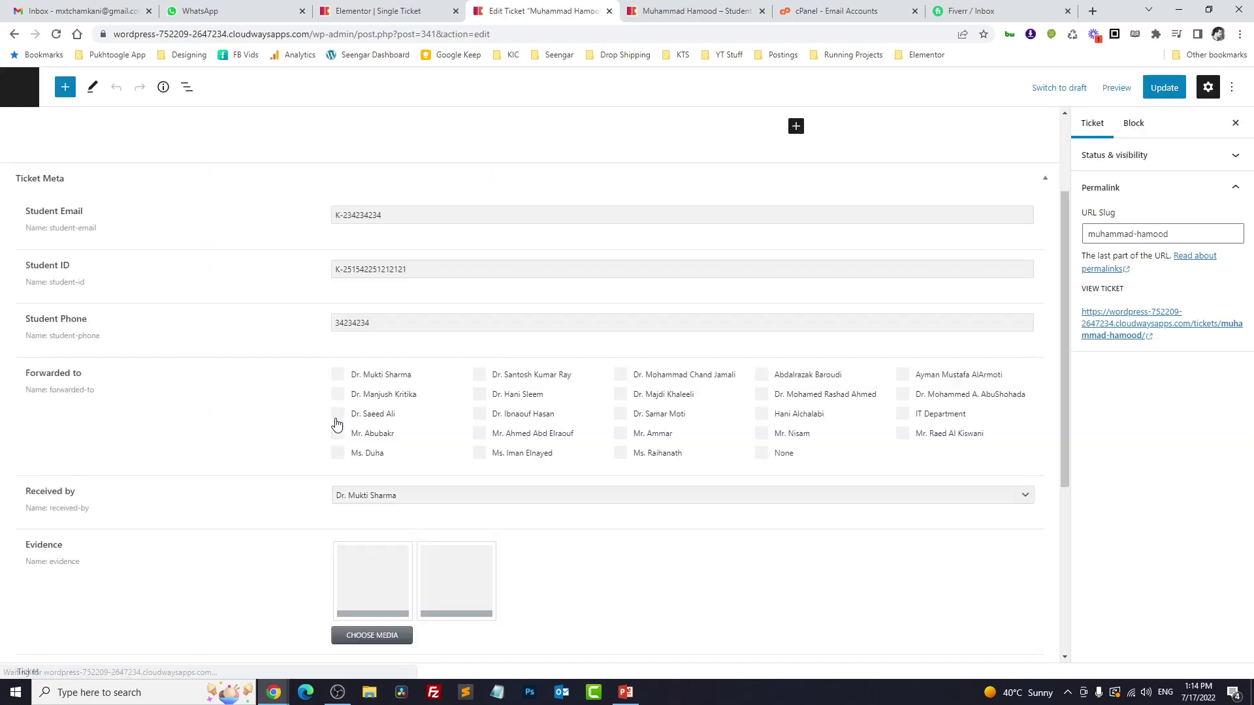
pyautogui.click(83, 523)
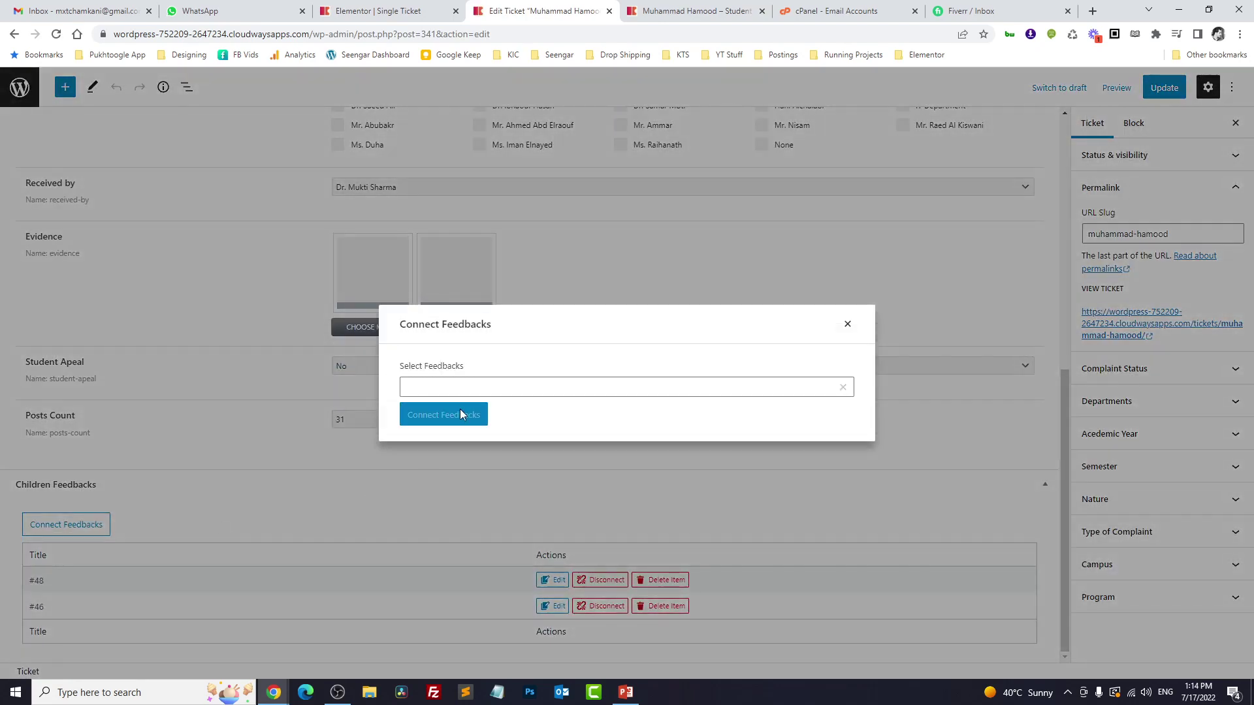
pyautogui.click(427, 373)
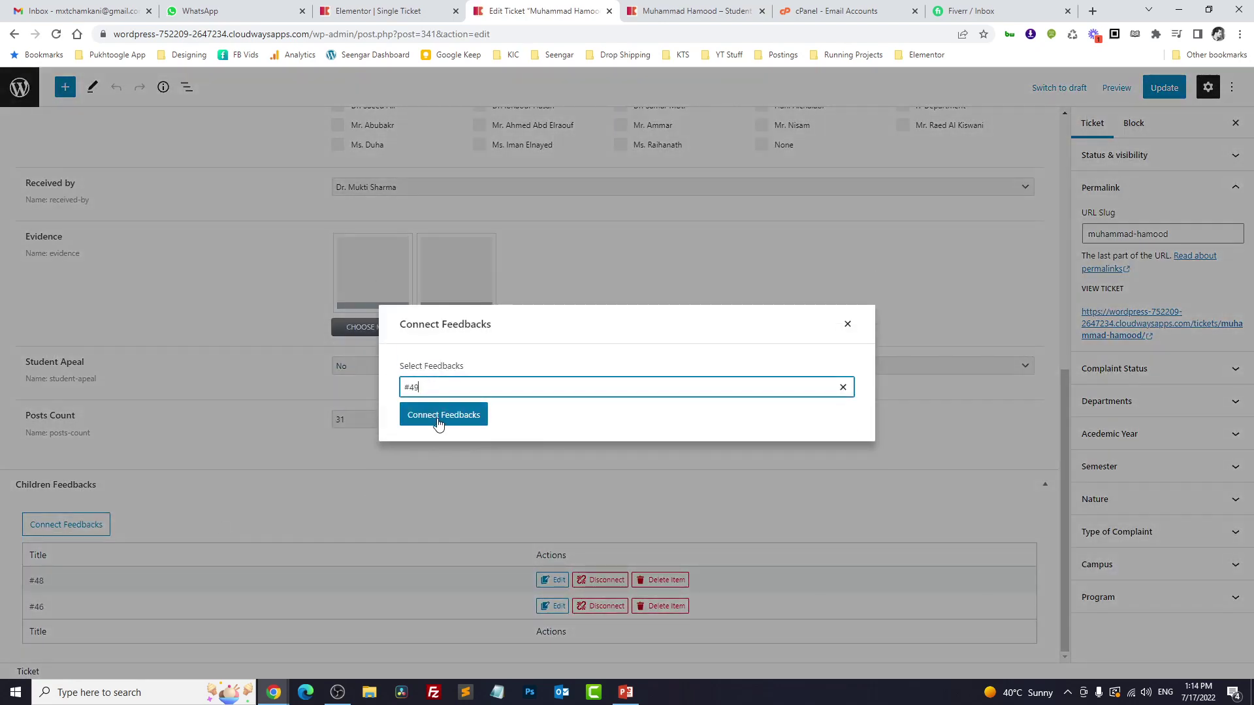
pyautogui.click(439, 421)
pyautogui.click(1168, 89)
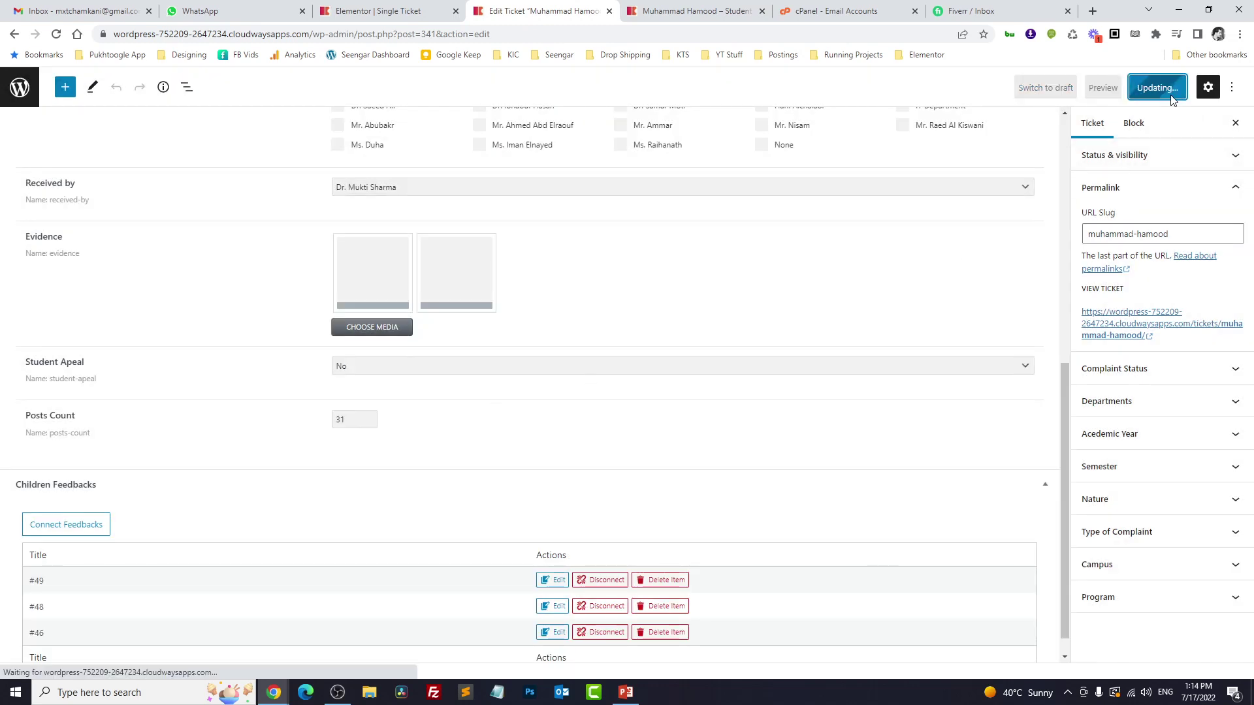
# Step: Reload the live ticket page and check the new reply's title and date in the replies list
pyautogui.click(694, 10)
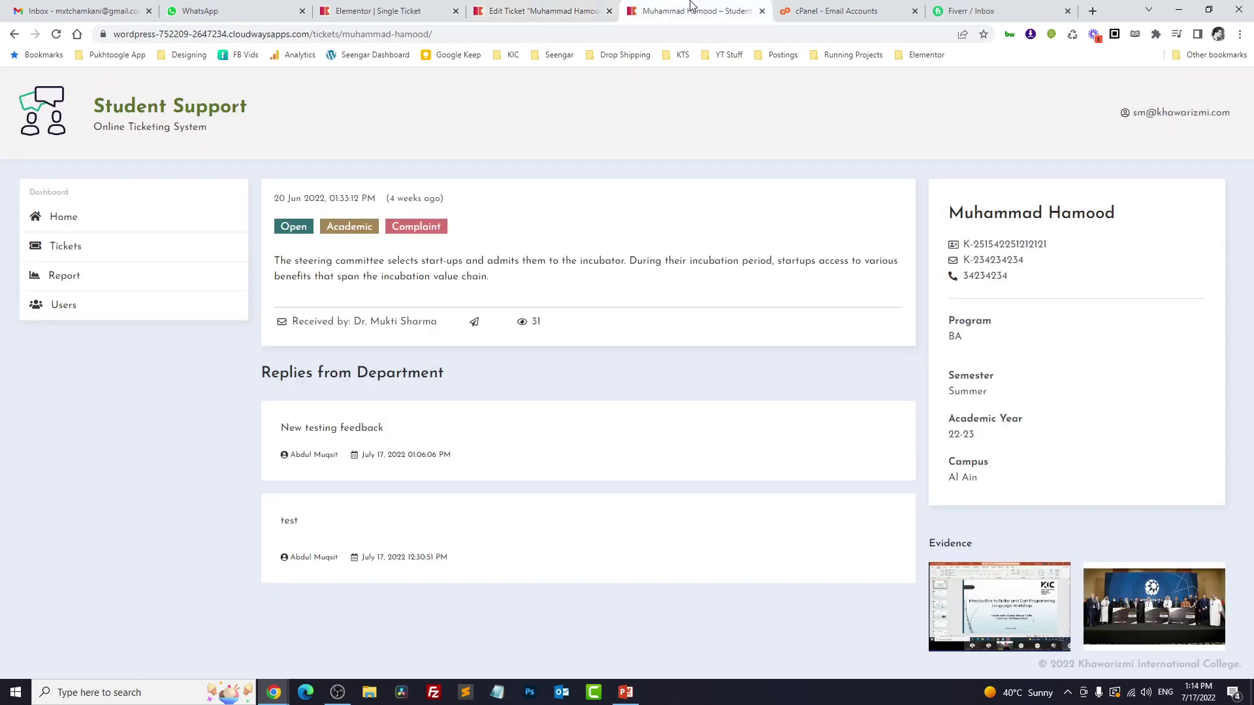
pyautogui.press('F5')
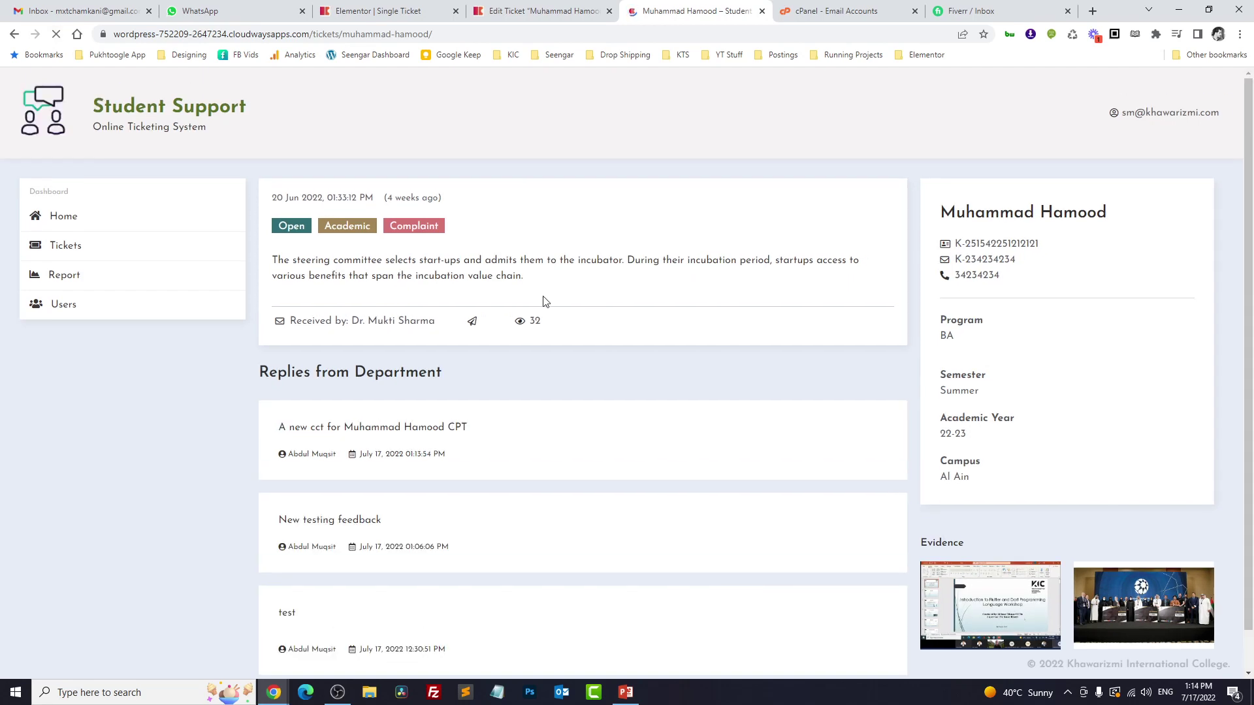
pyautogui.scroll(-1, 487, 316)
pyautogui.moveTo(288, 383); pyautogui.dragTo(470, 392)
pyautogui.click(471, 392)
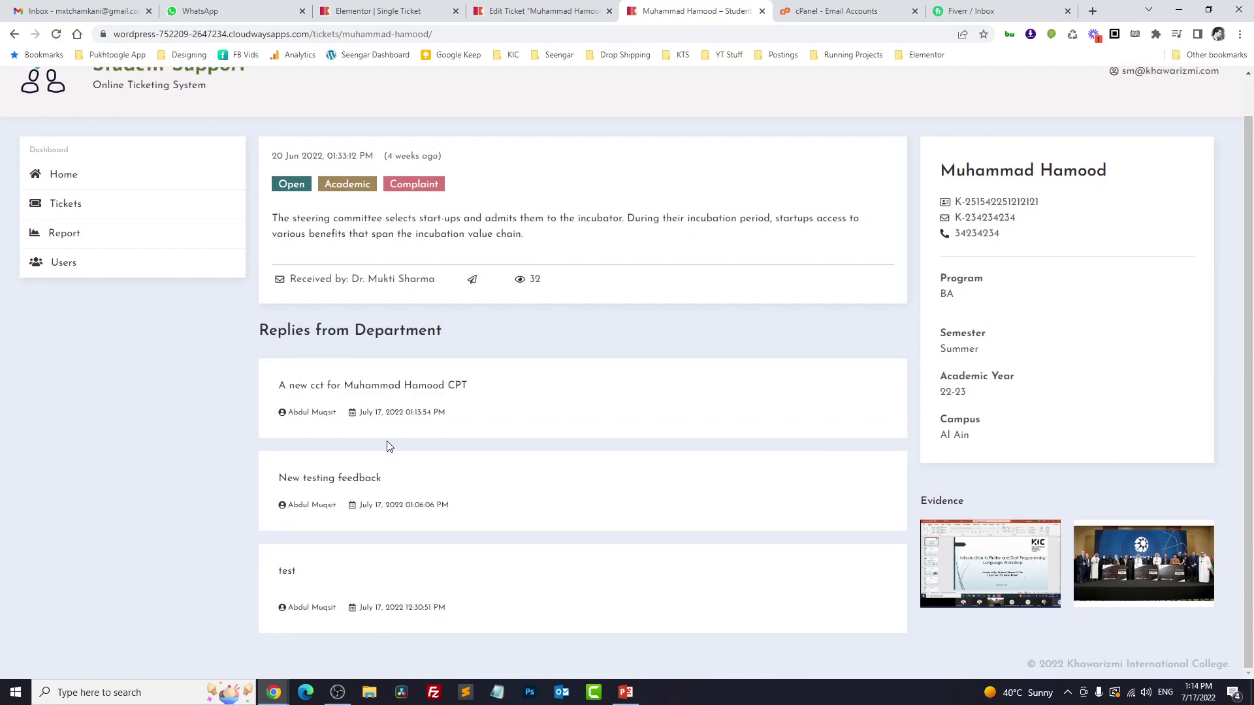
pyautogui.moveTo(359, 415); pyautogui.dragTo(456, 418)
pyautogui.click(369, 411)
pyautogui.click(523, 12)
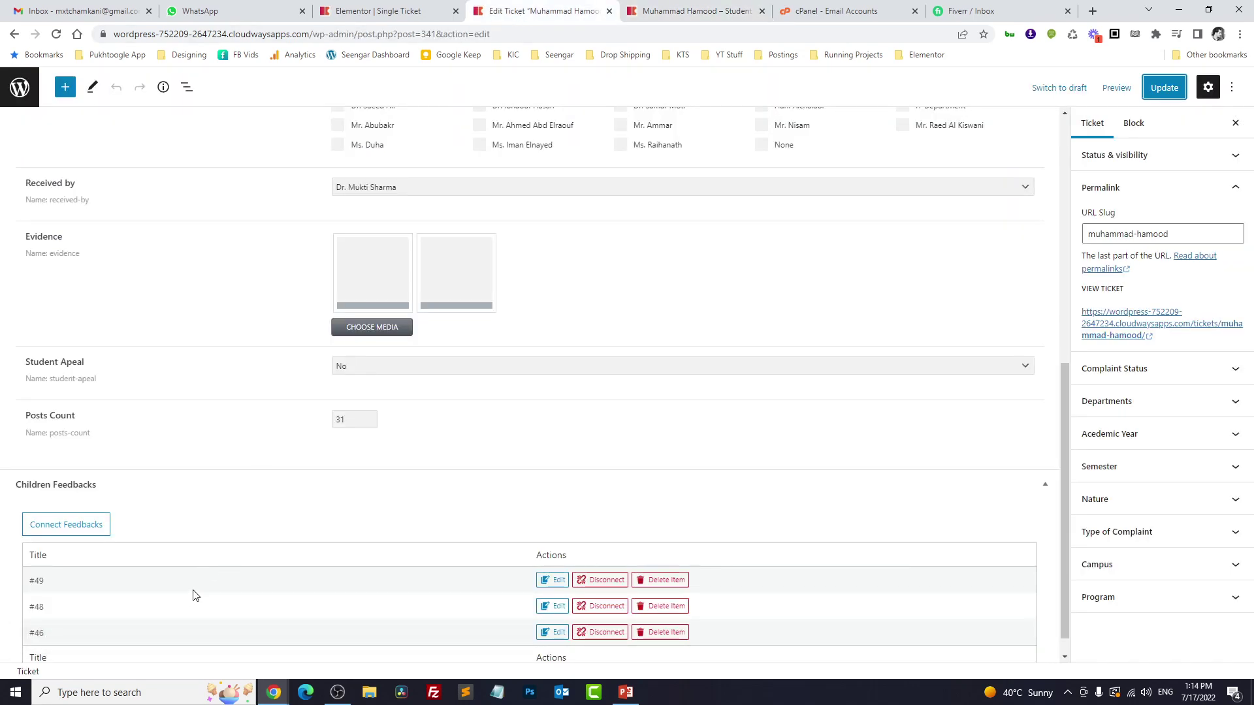
pyautogui.click(665, 11)
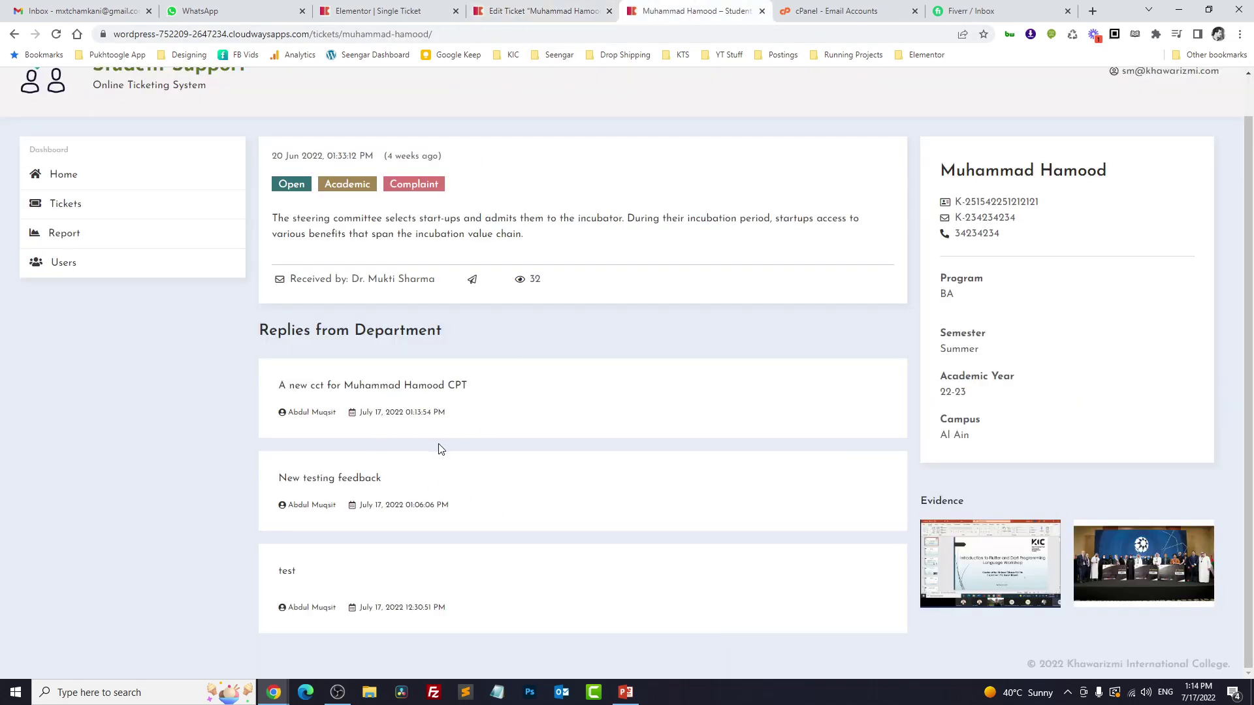